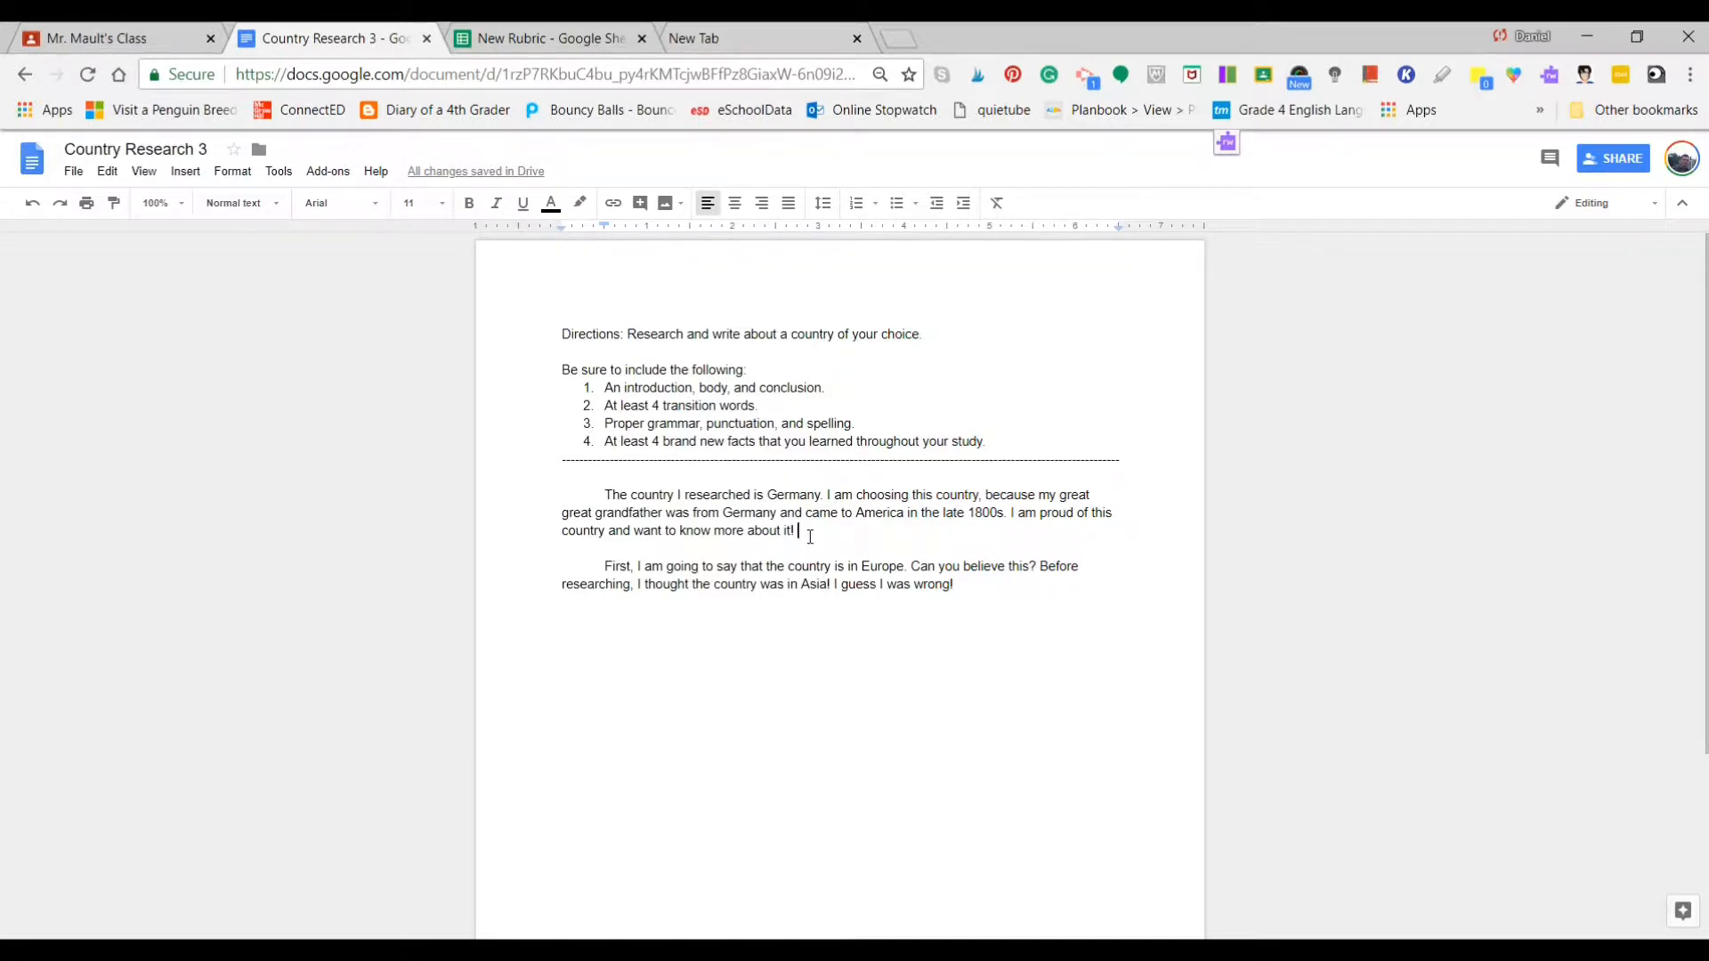
# - Comment on "The country I researched is Germany" with "This is a good topic sentence, but do you think you could begin with a question?"
pyautogui.click(742, 533)
pyautogui.moveTo(606, 495); pyautogui.dragTo(821, 498)
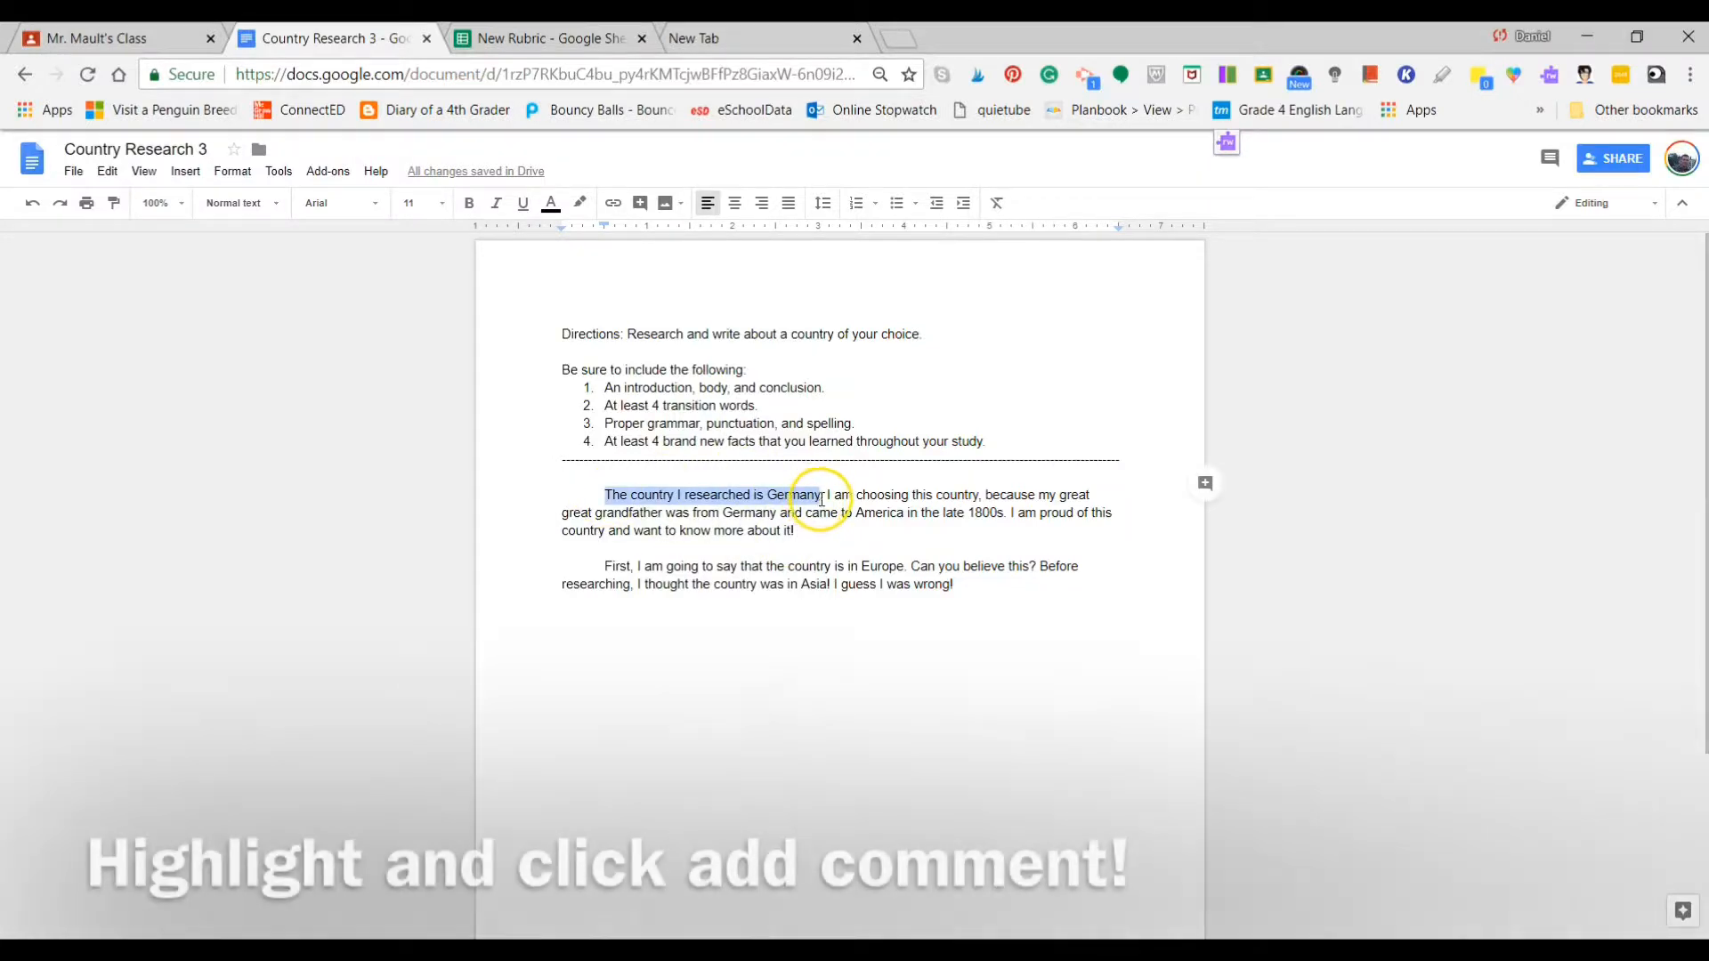
pyautogui.click(1205, 485)
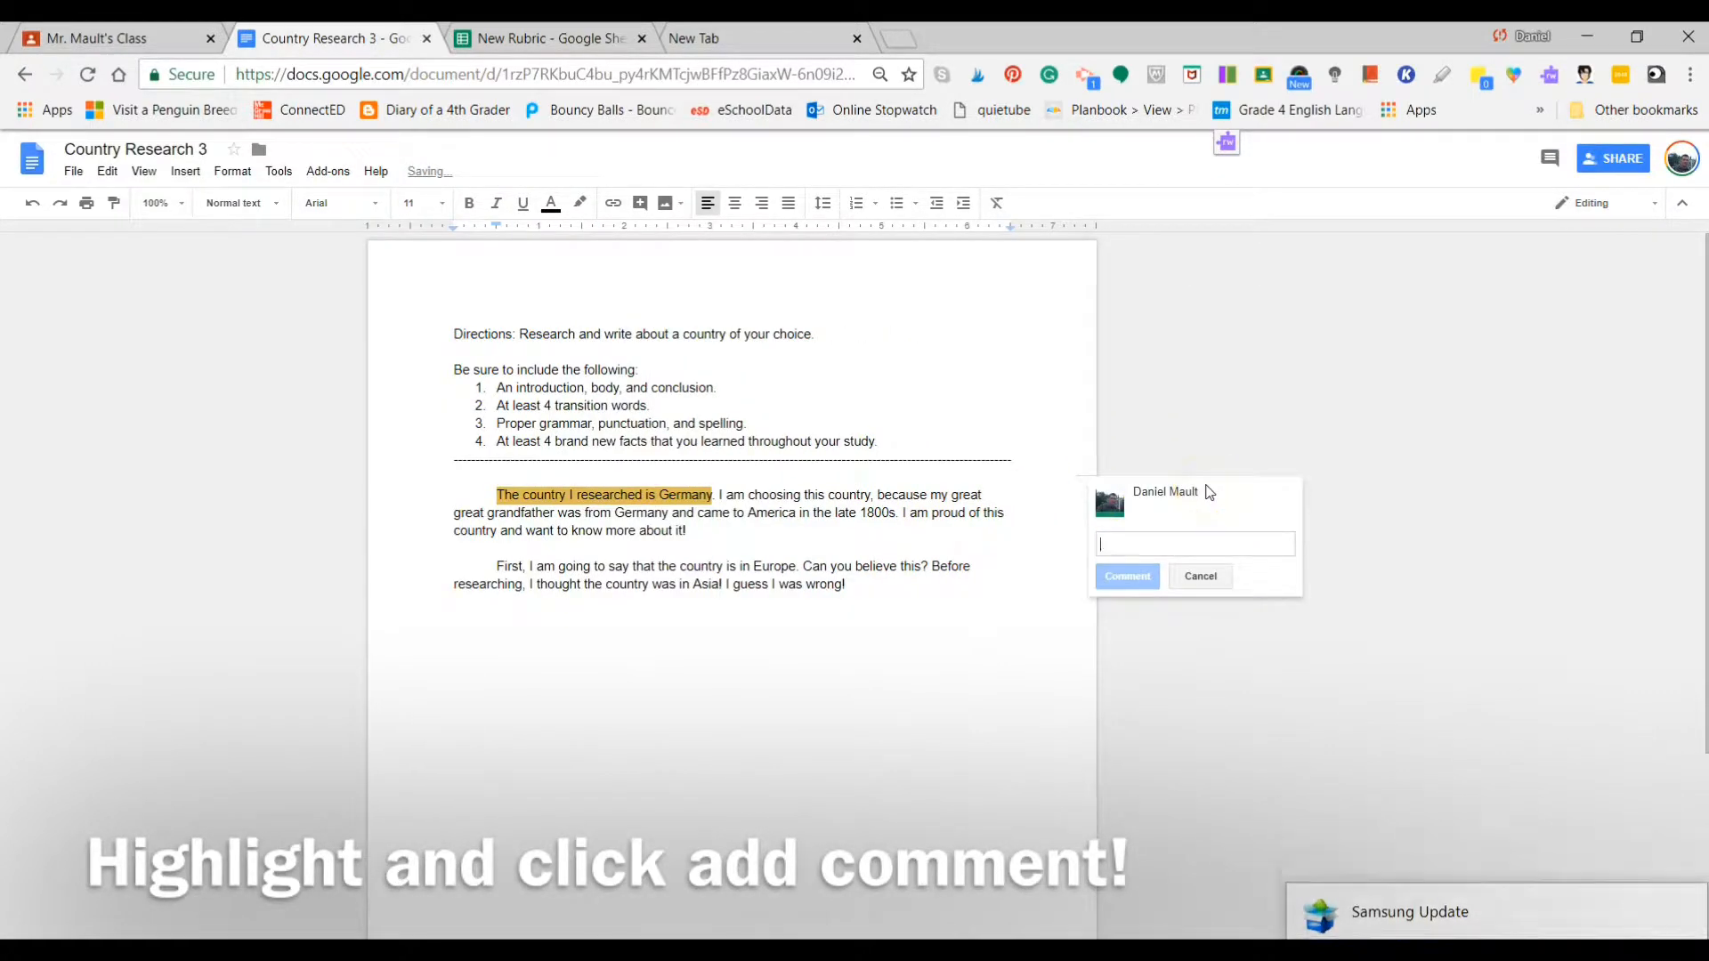
pyautogui.click(1123, 547)
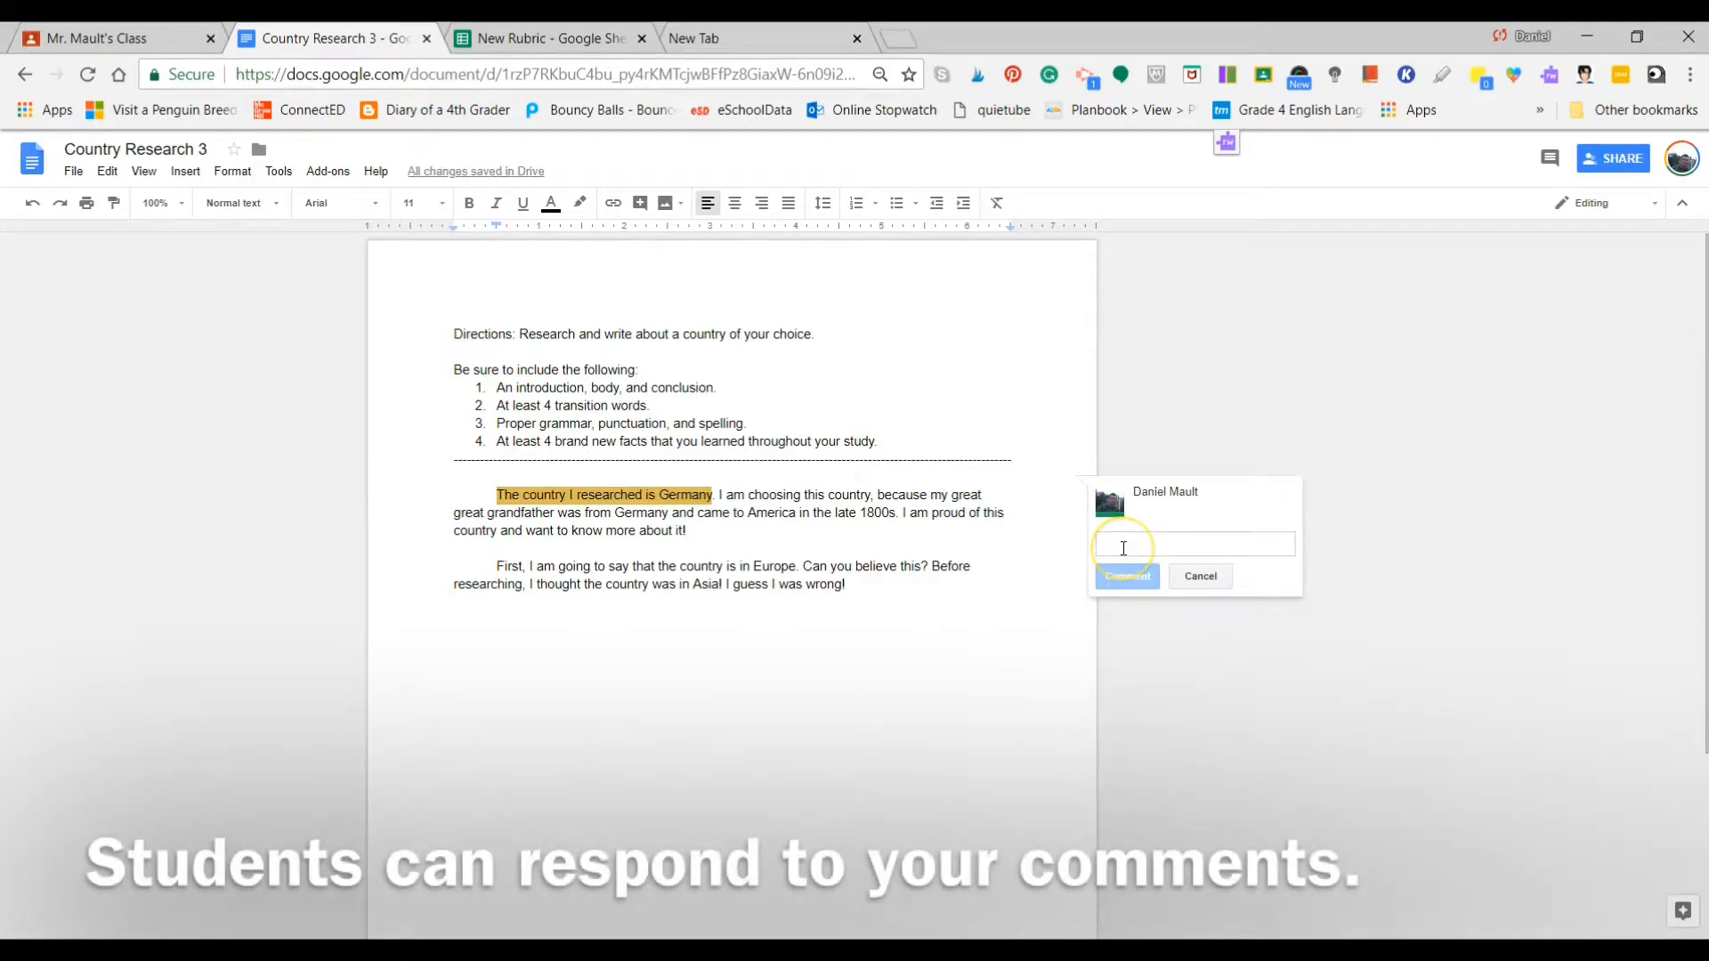
pyautogui.write('T')
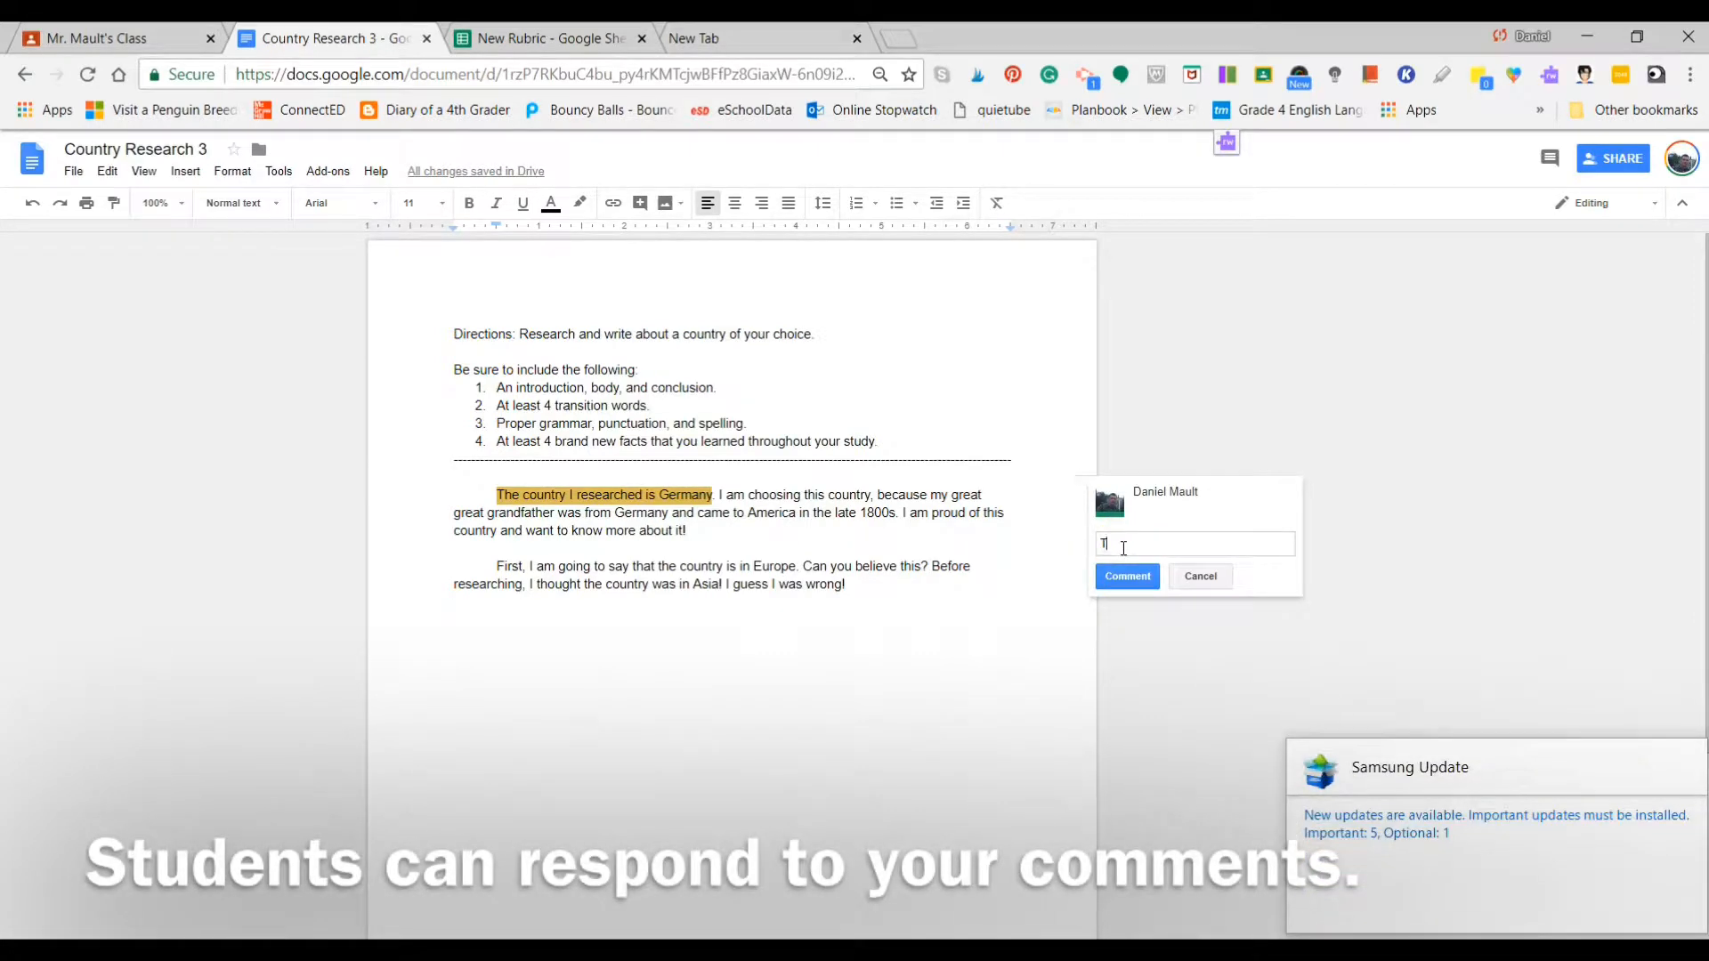
pyautogui.write('HIS')
pyautogui.press('BackSpace')
pyautogui.press('BackSpace')
pyautogui.press('BackSpace')
pyautogui.write('his is a good topic sentece.')
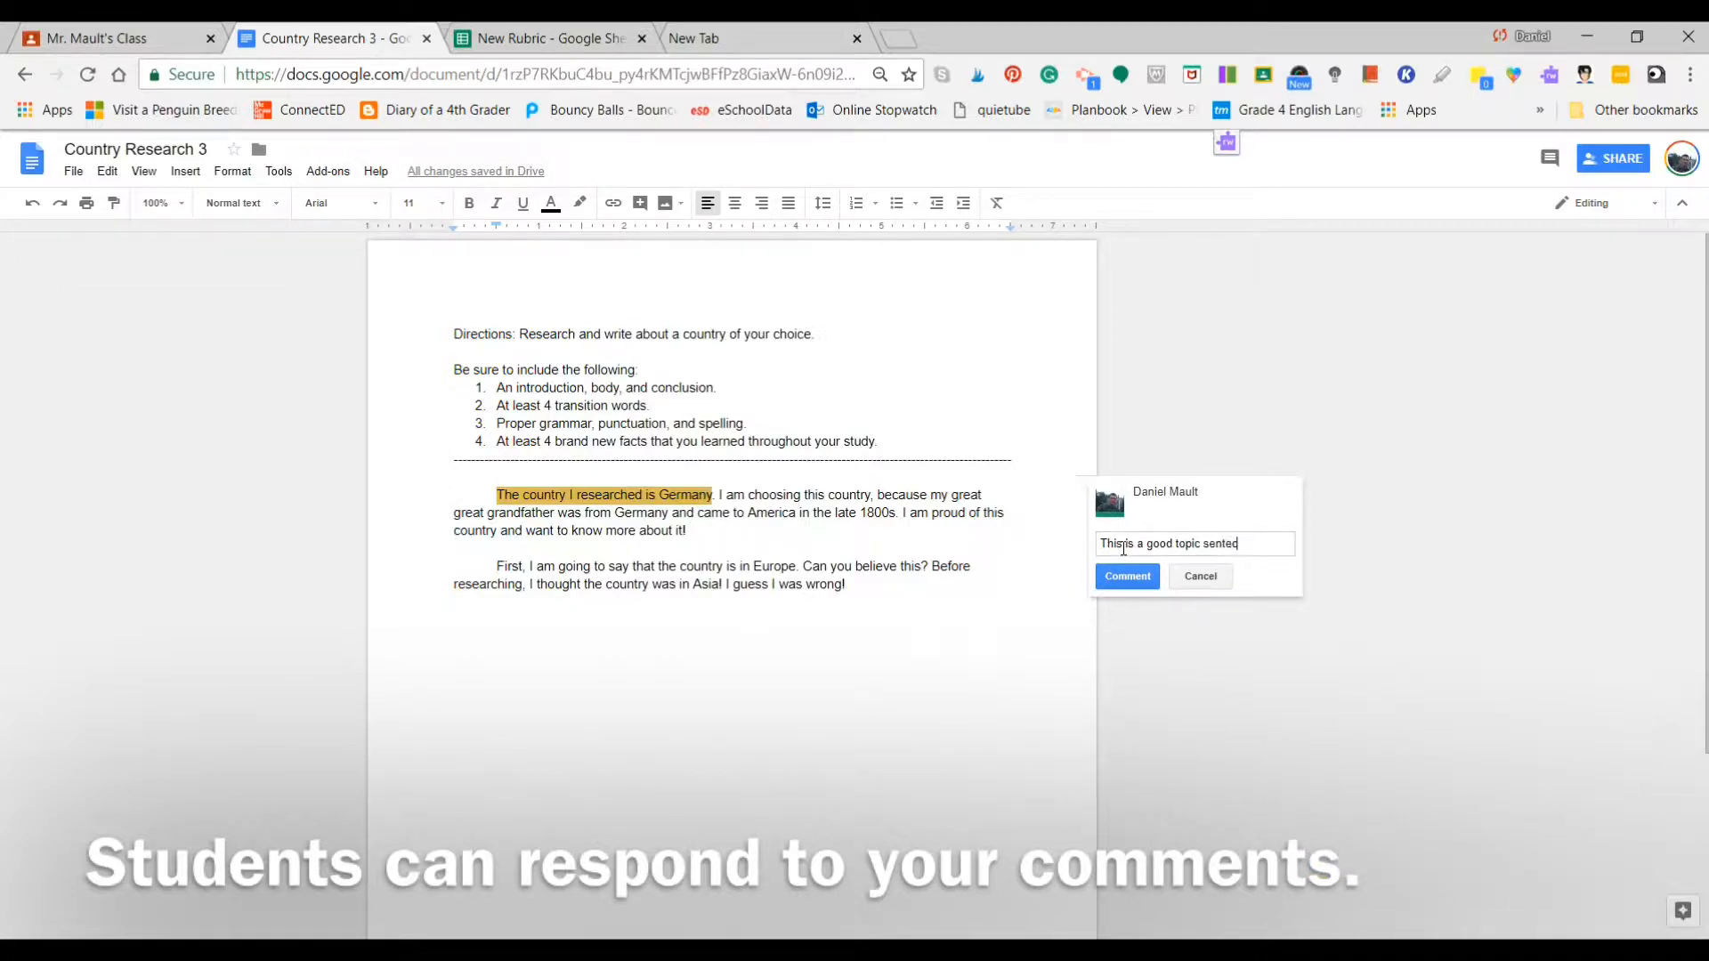
pyautogui.press('BackSpace')
pyautogui.press('BackSpace')
pyautogui.press('BackSpace')
pyautogui.press('BackSpace')
pyautogui.write('nce, but do you')
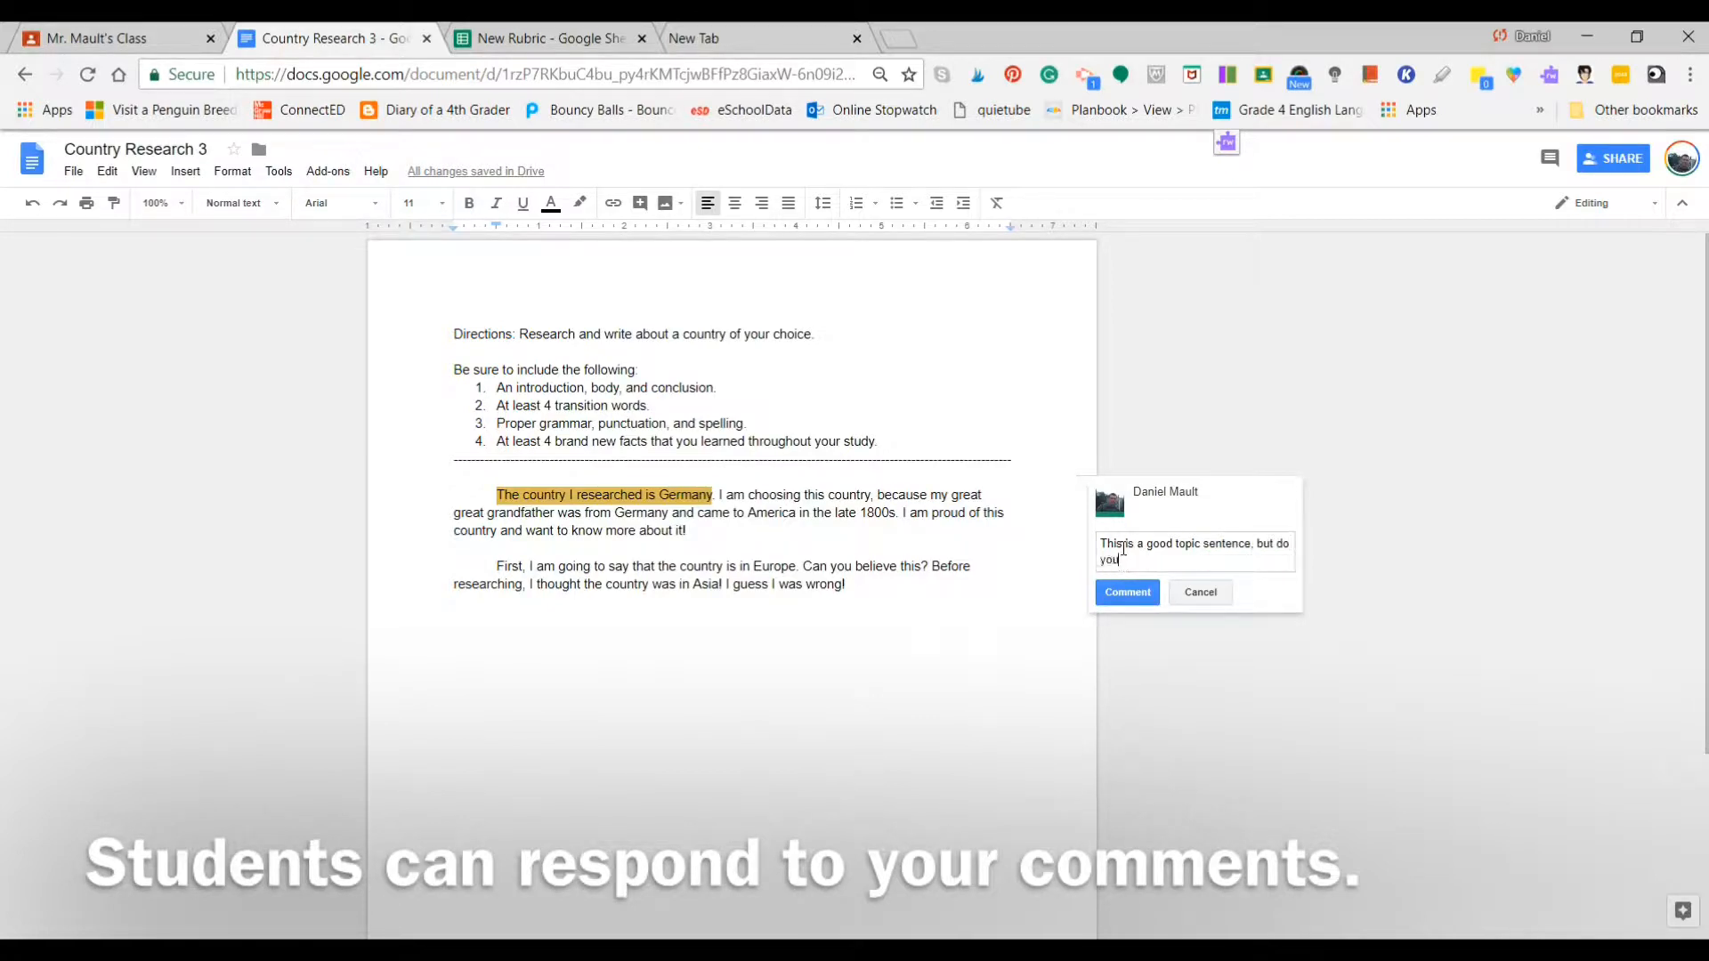
pyautogui.write(' think you could begin with a question?')
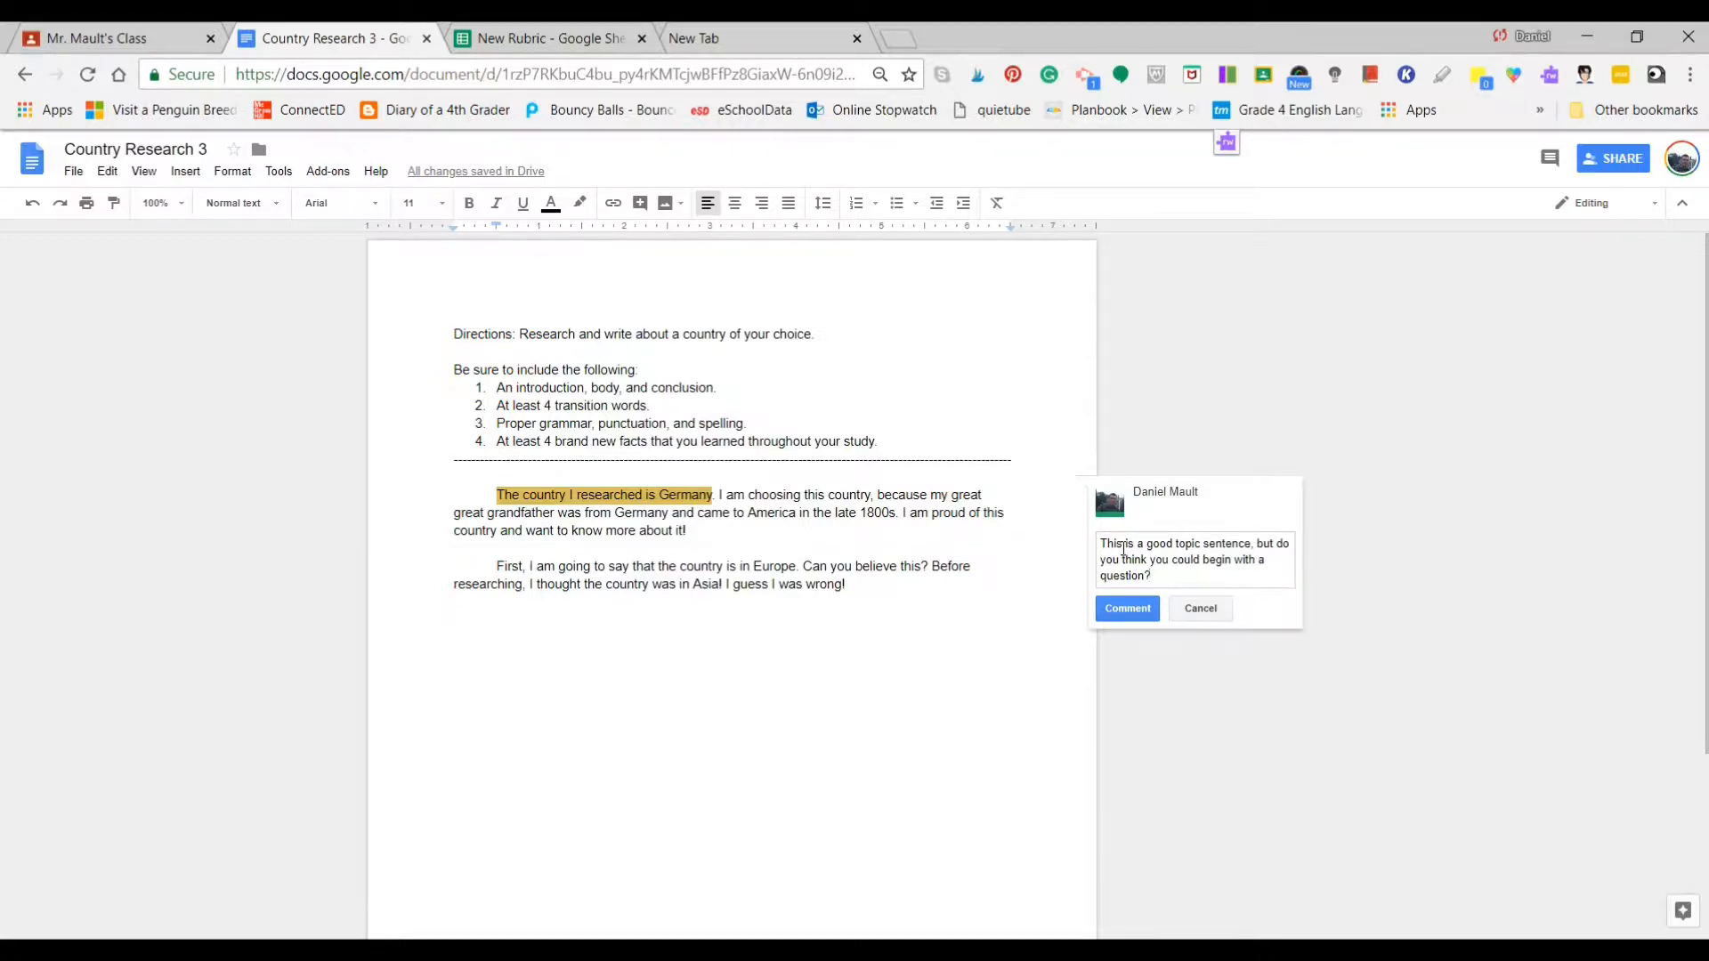
pyautogui.click(1127, 608)
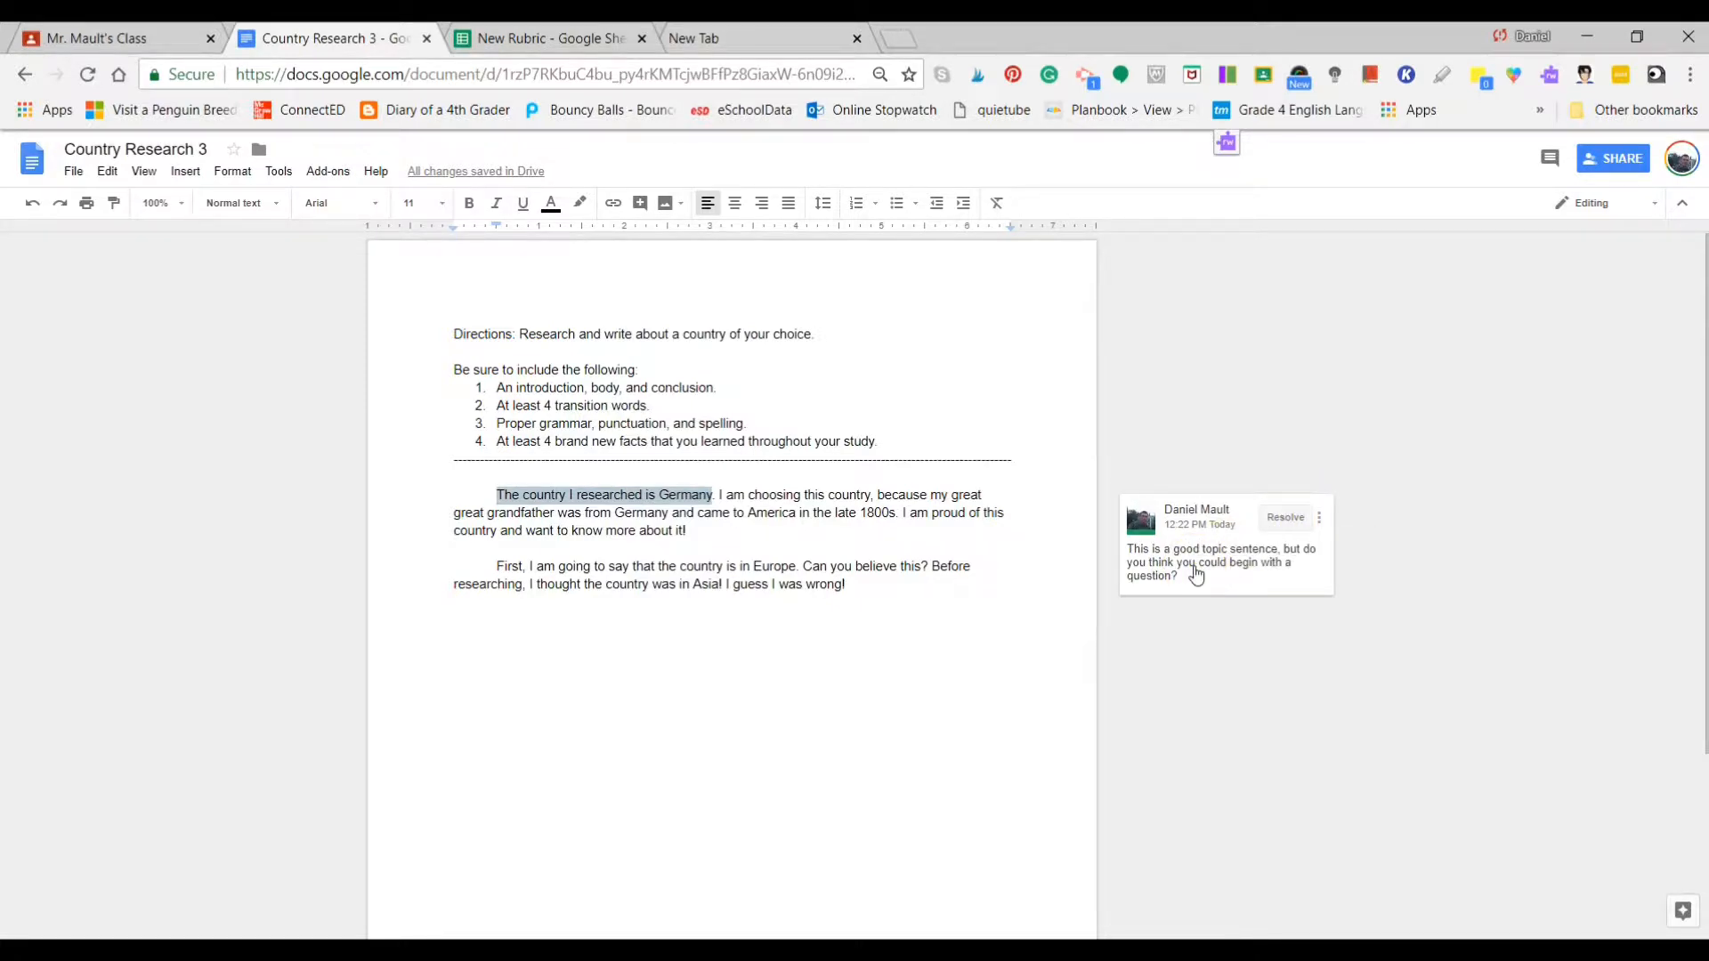
# - View the document's comment history, close it, and resolve the comment on the opening sentence
pyautogui.click(1550, 161)
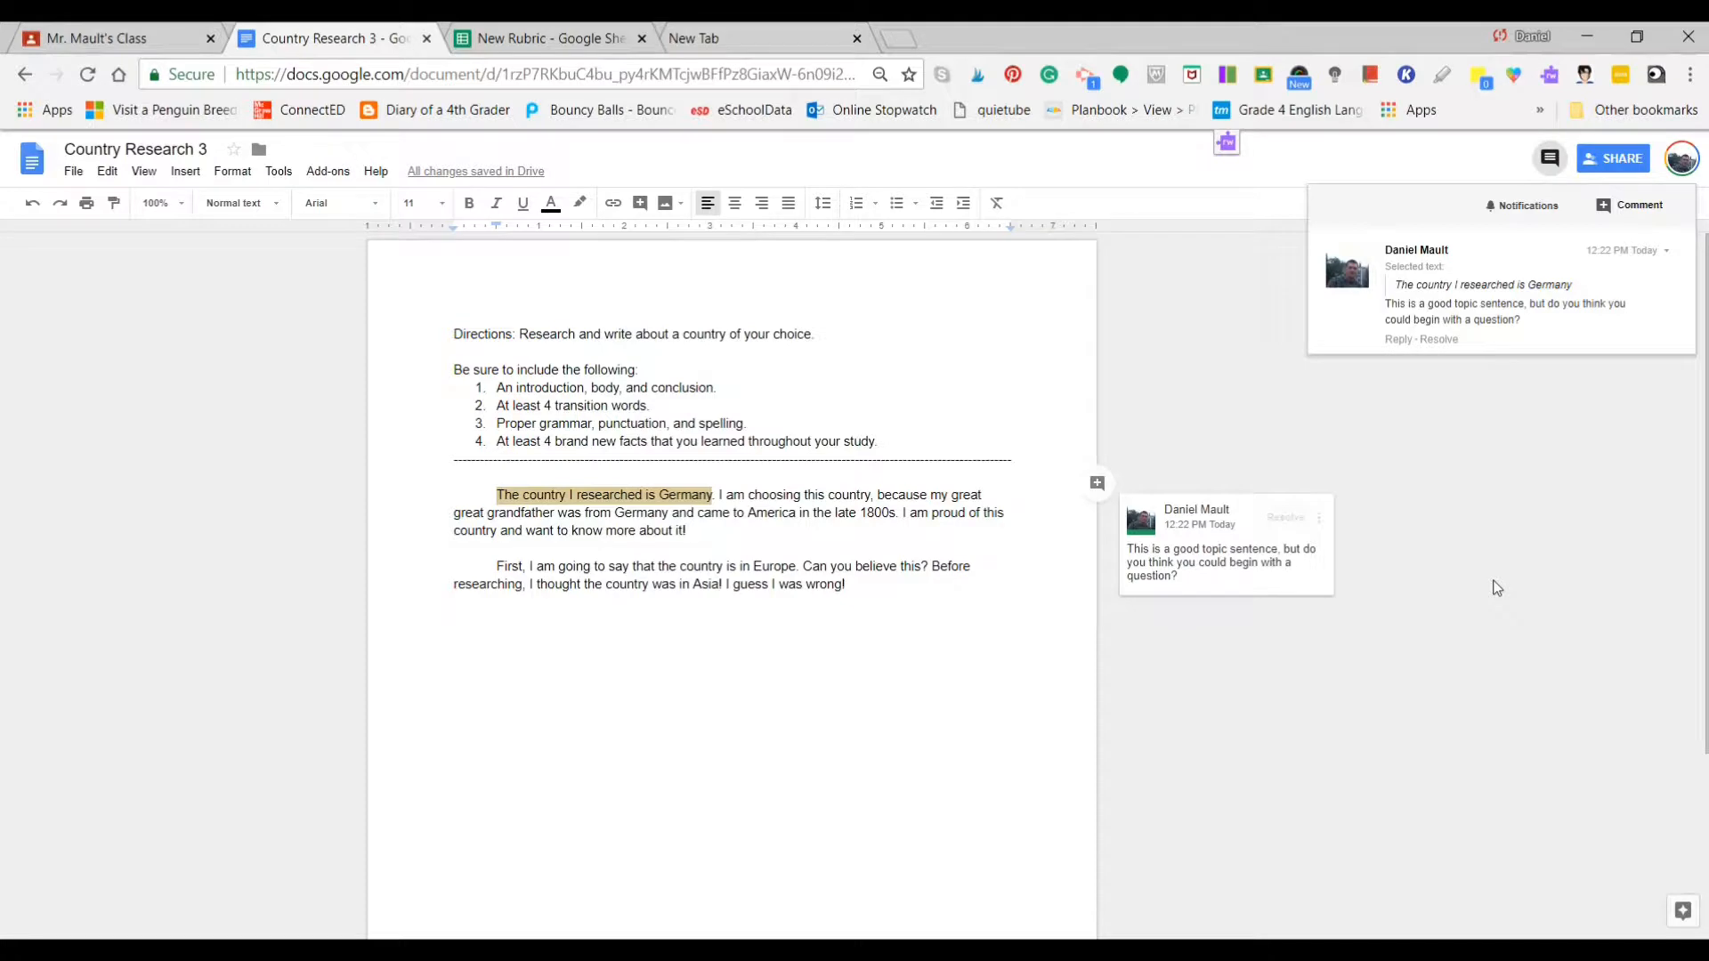
pyautogui.click(1550, 161)
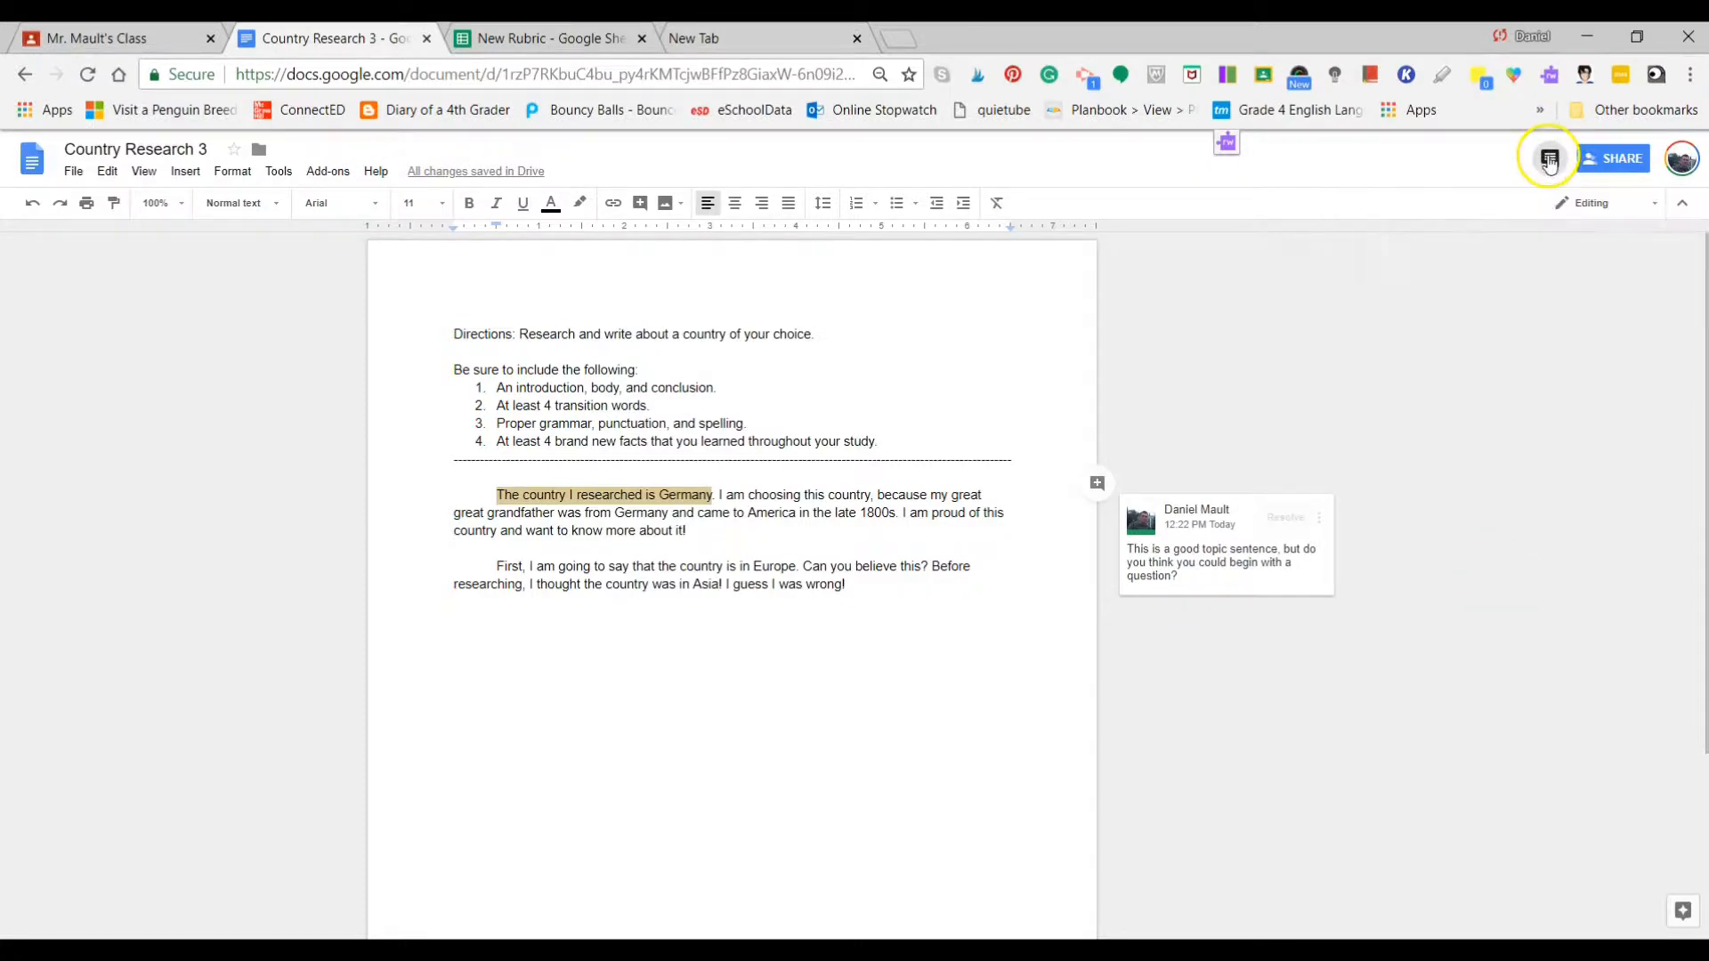
pyautogui.click(1298, 527)
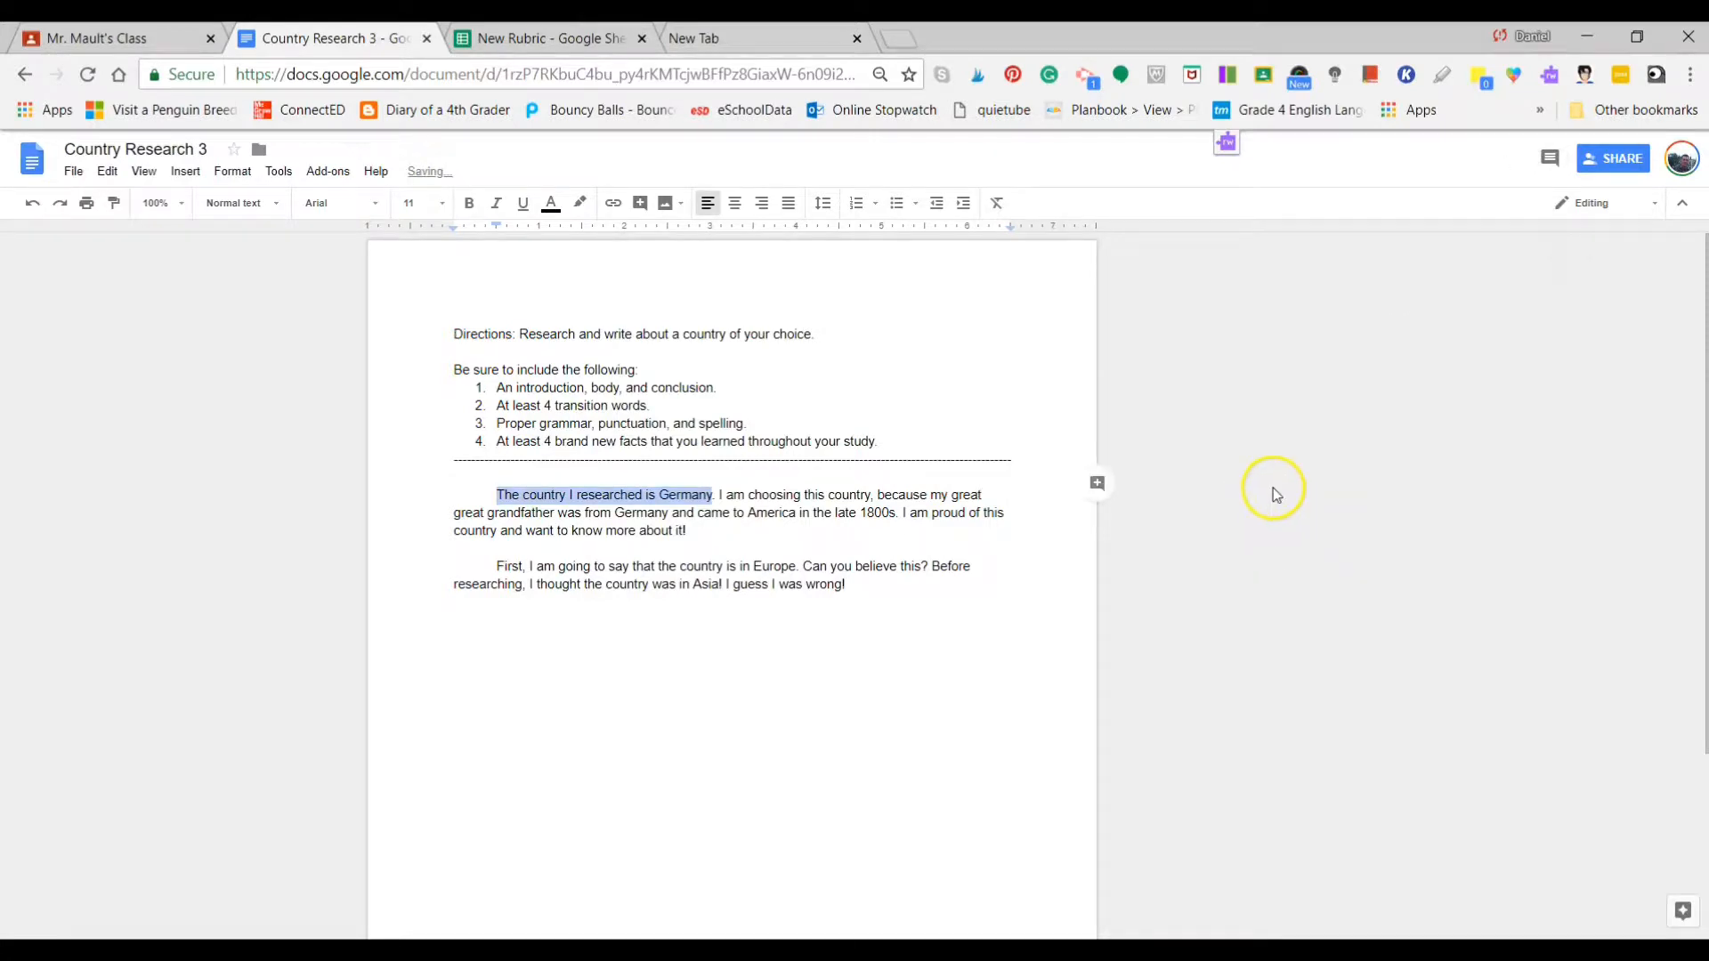
pyautogui.click(849, 542)
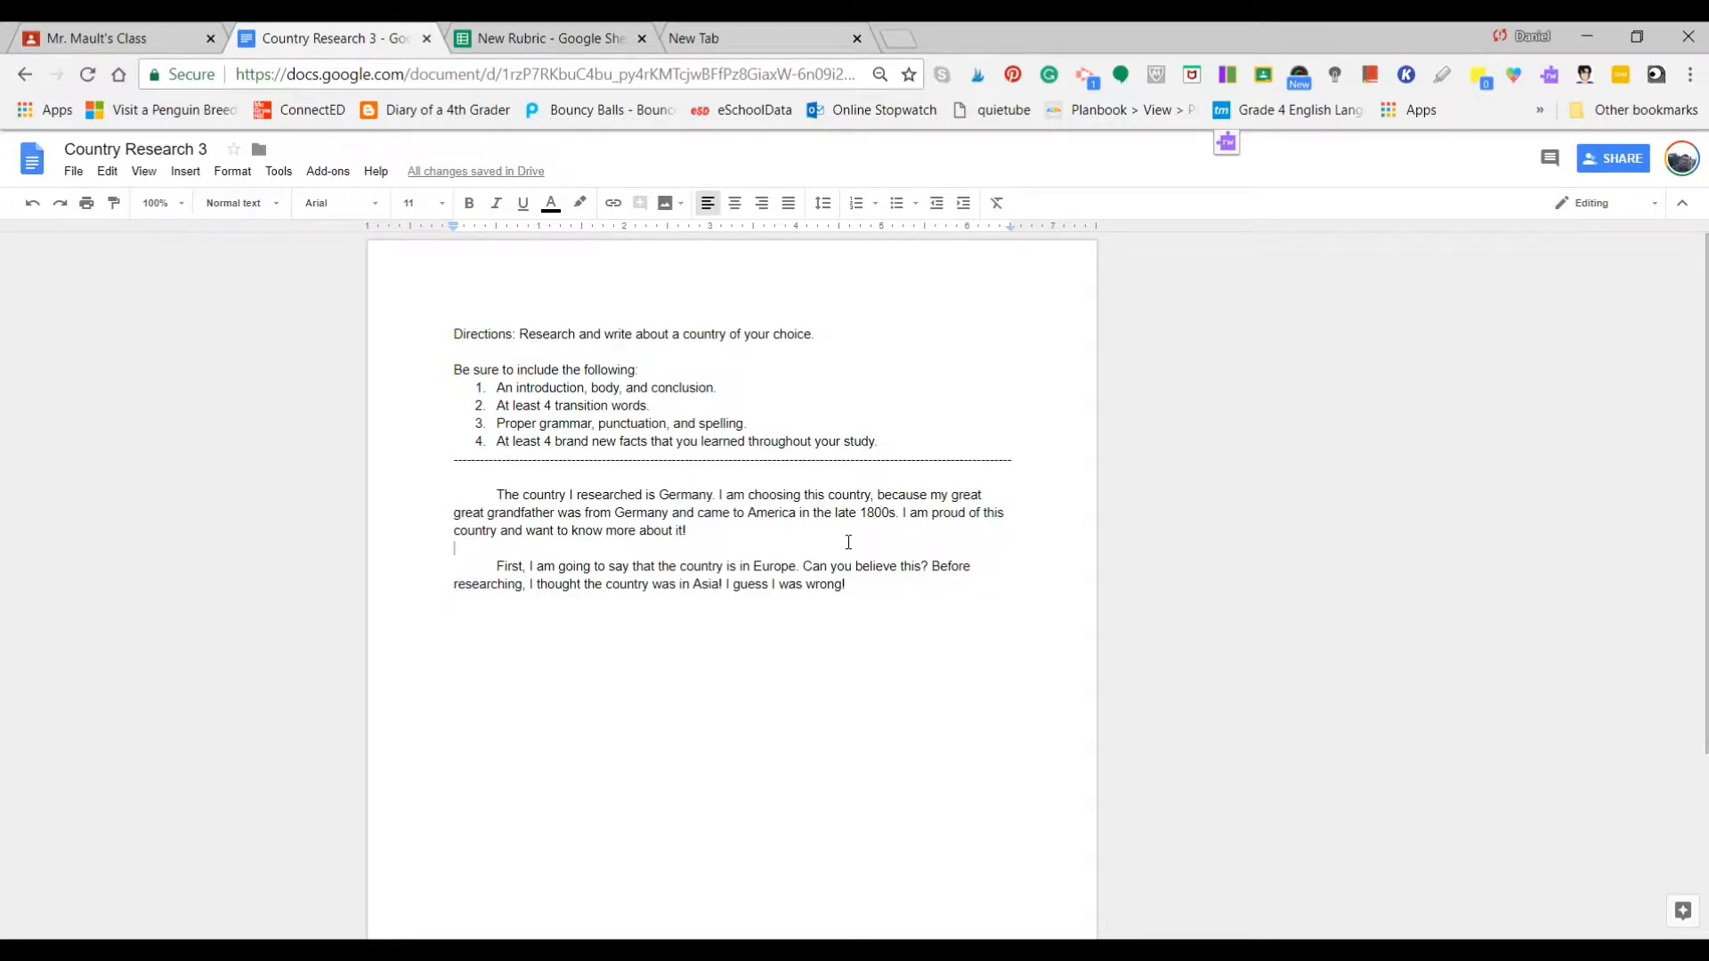
pyautogui.click(706, 532)
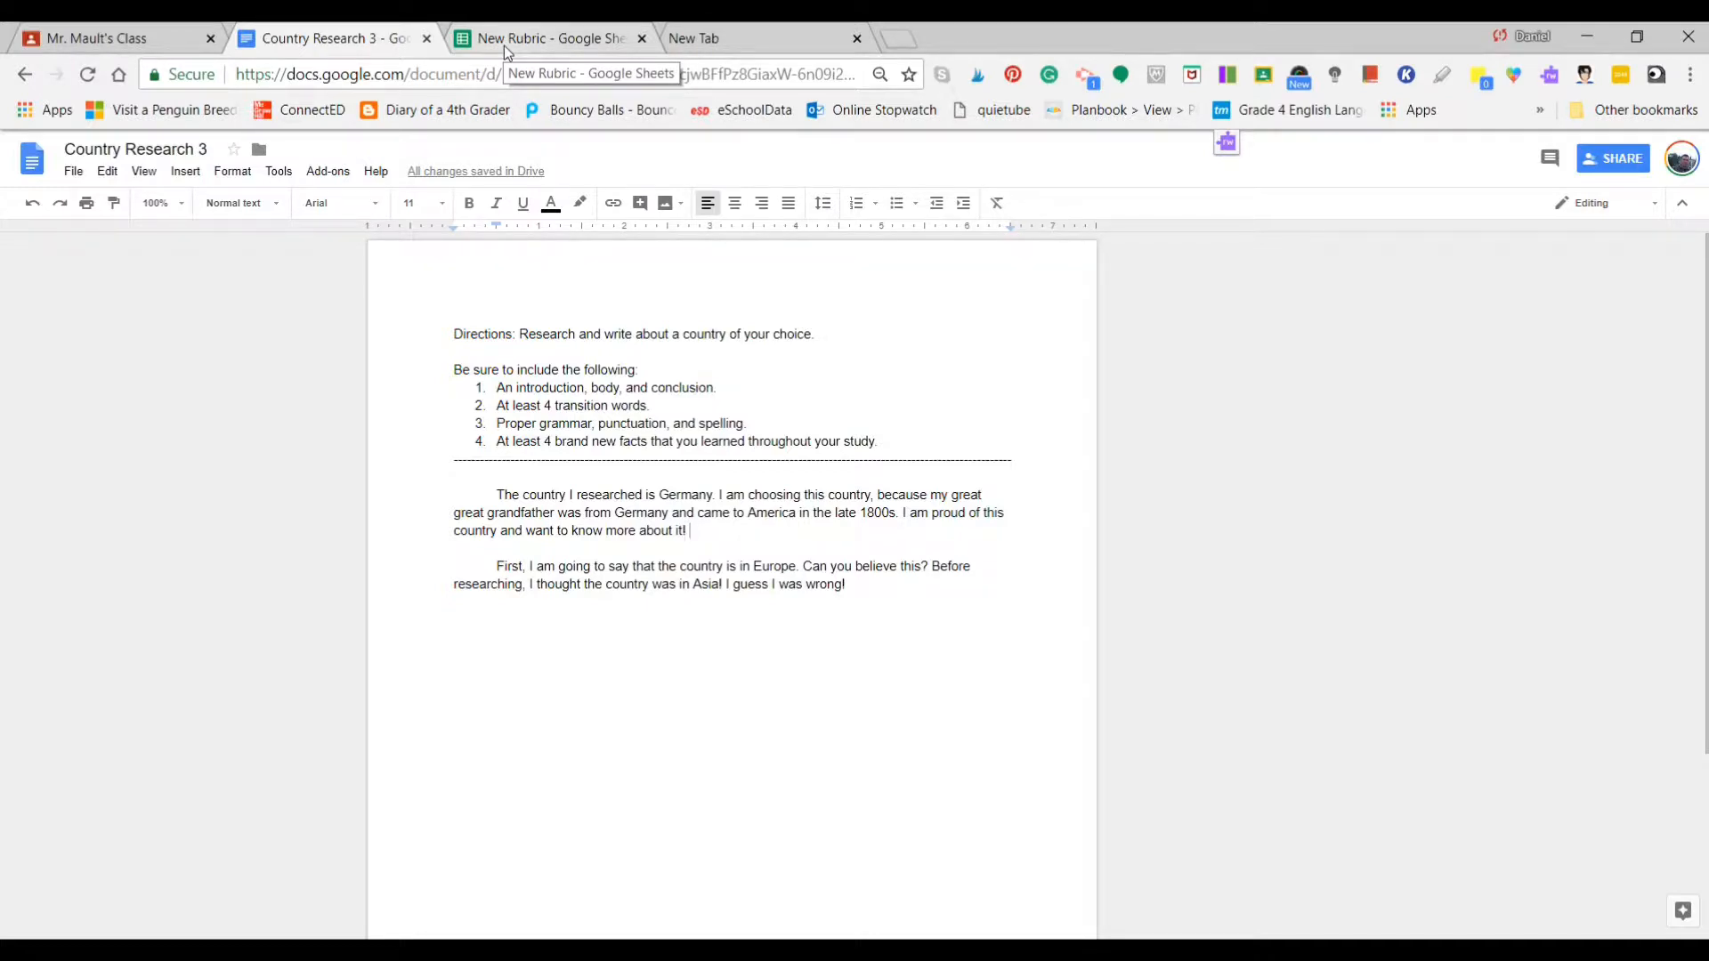
# - Switch to the New Rubric spreadsheet and review its scoring grid against the Country Research 3 document
pyautogui.click(554, 40)
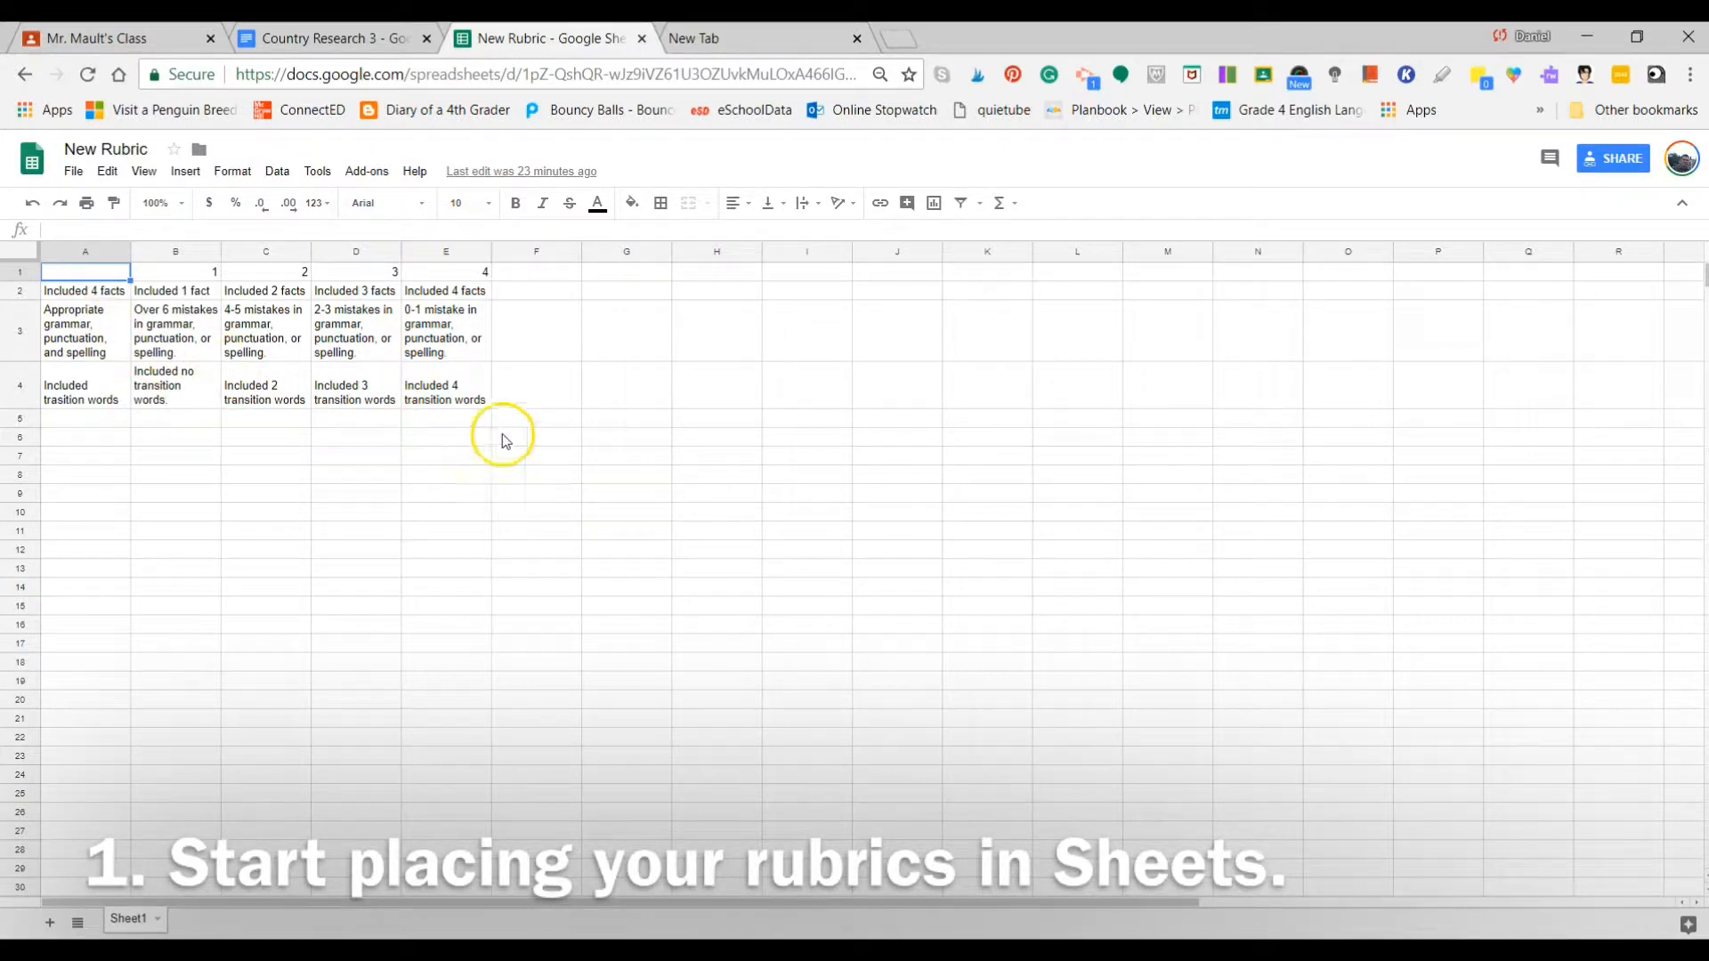
pyautogui.click(350, 37)
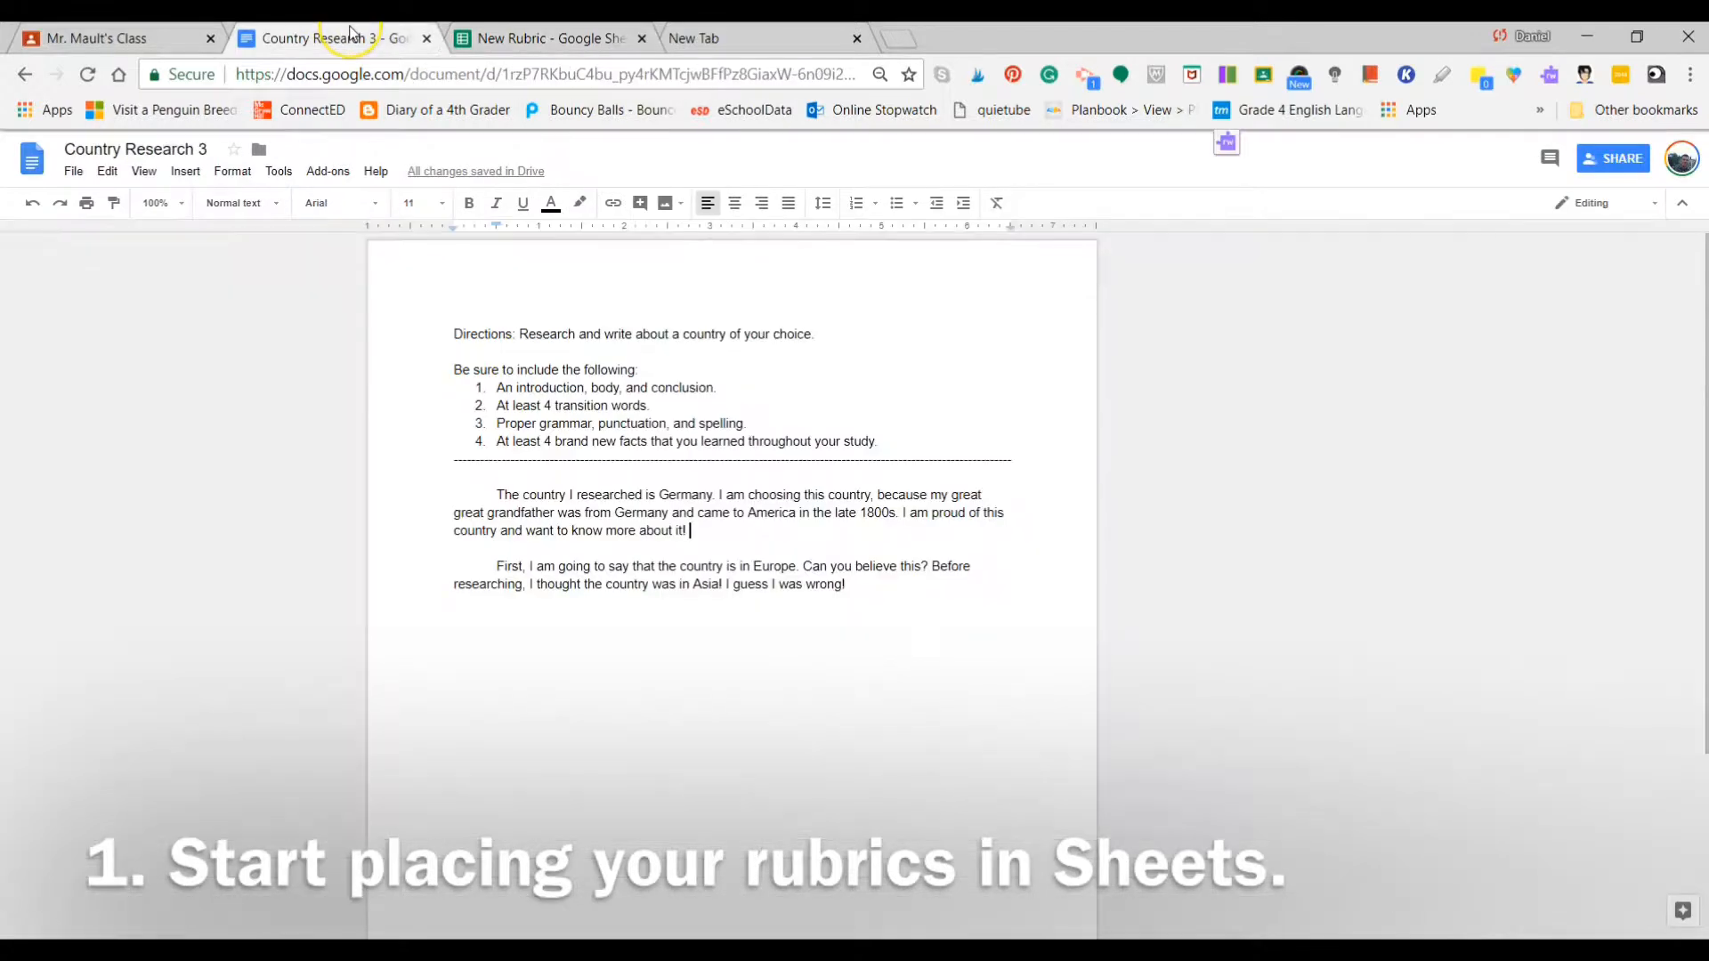
pyautogui.click(504, 39)
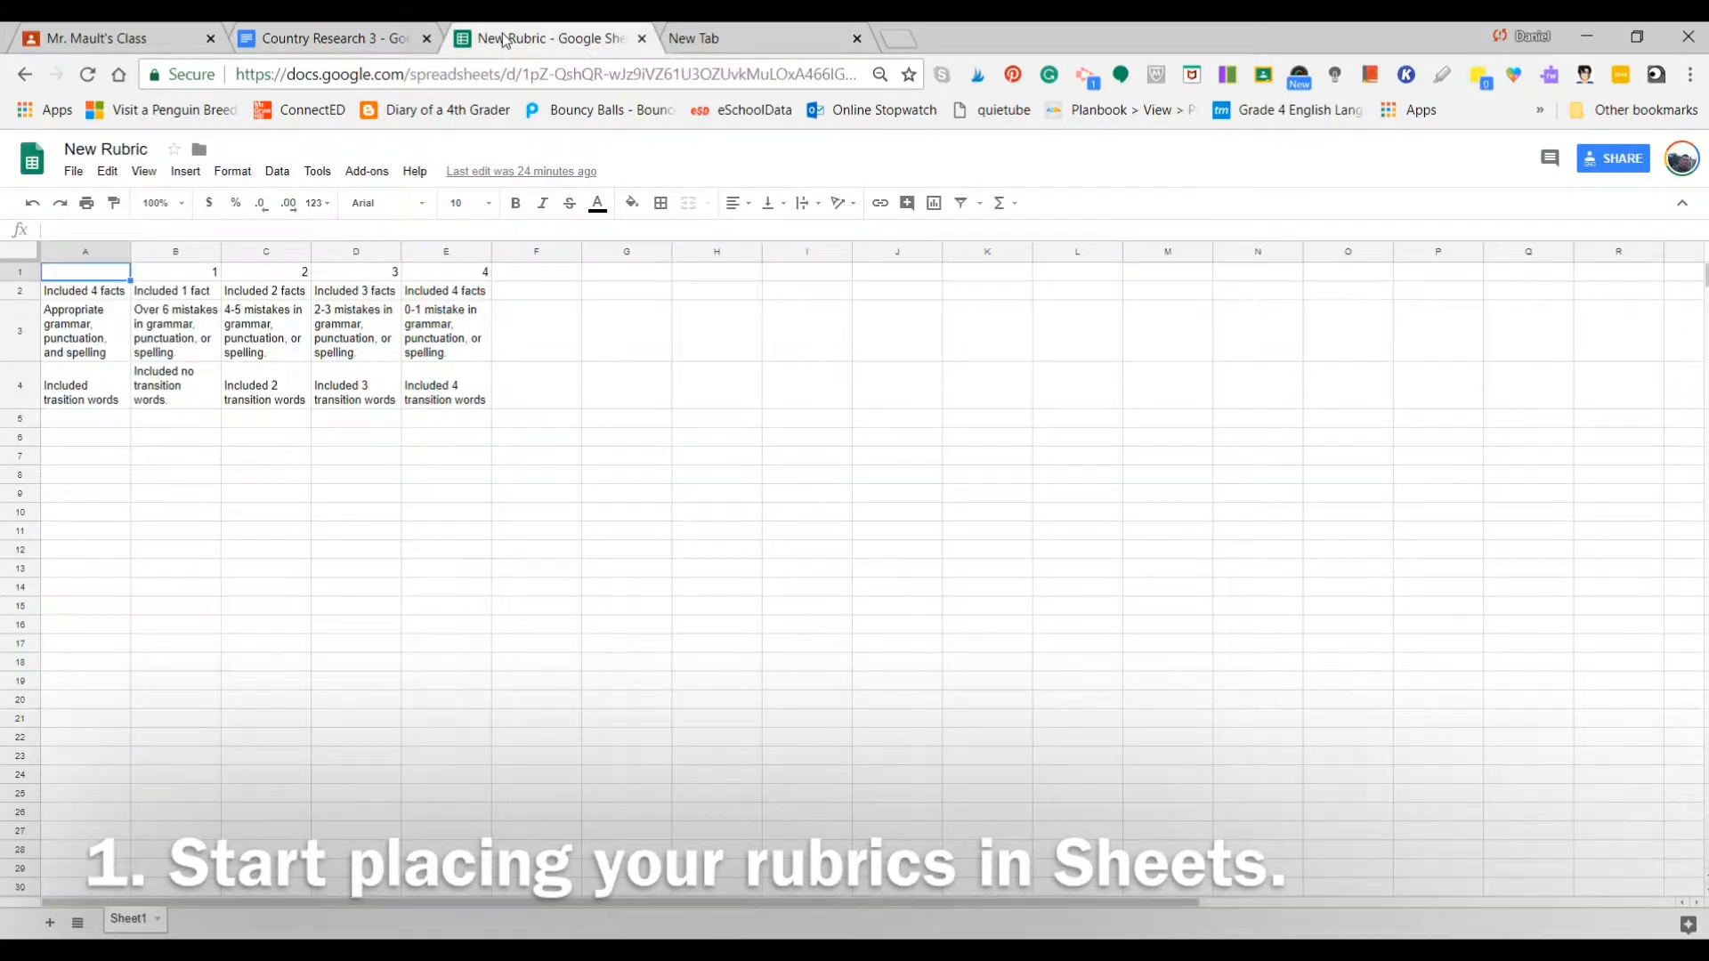
pyautogui.click(78, 274)
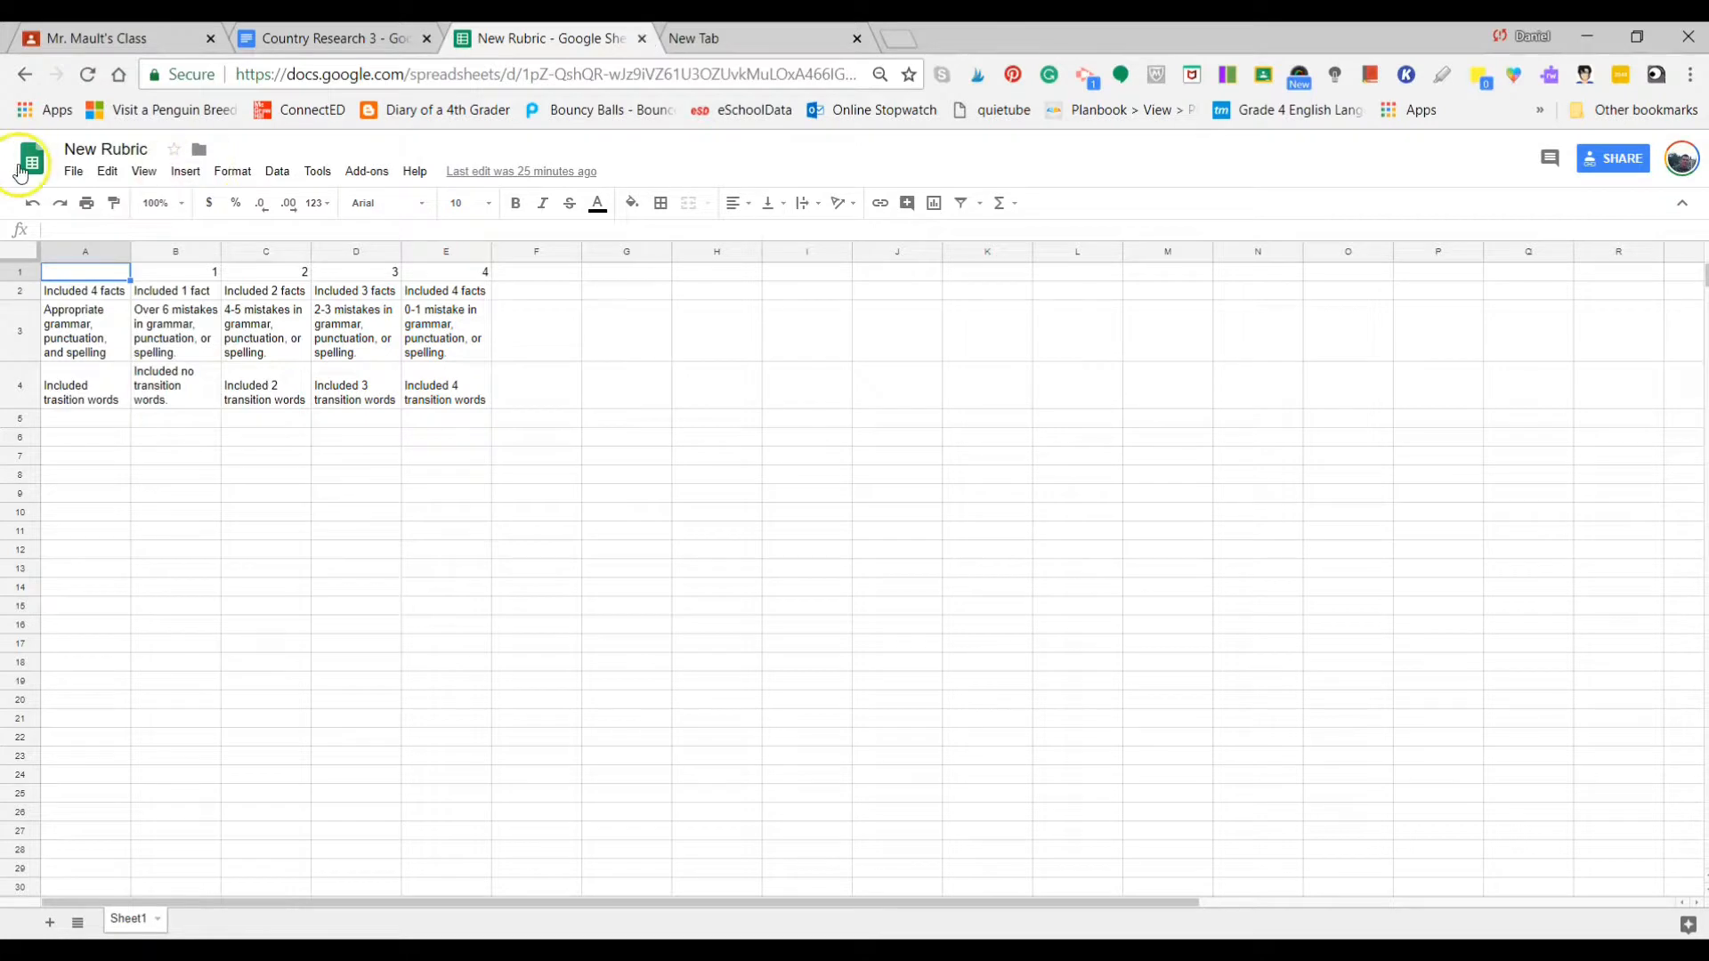
# - Rename the rubric spreadsheet as "Country research rubric" and close it
pyautogui.click(100, 148)
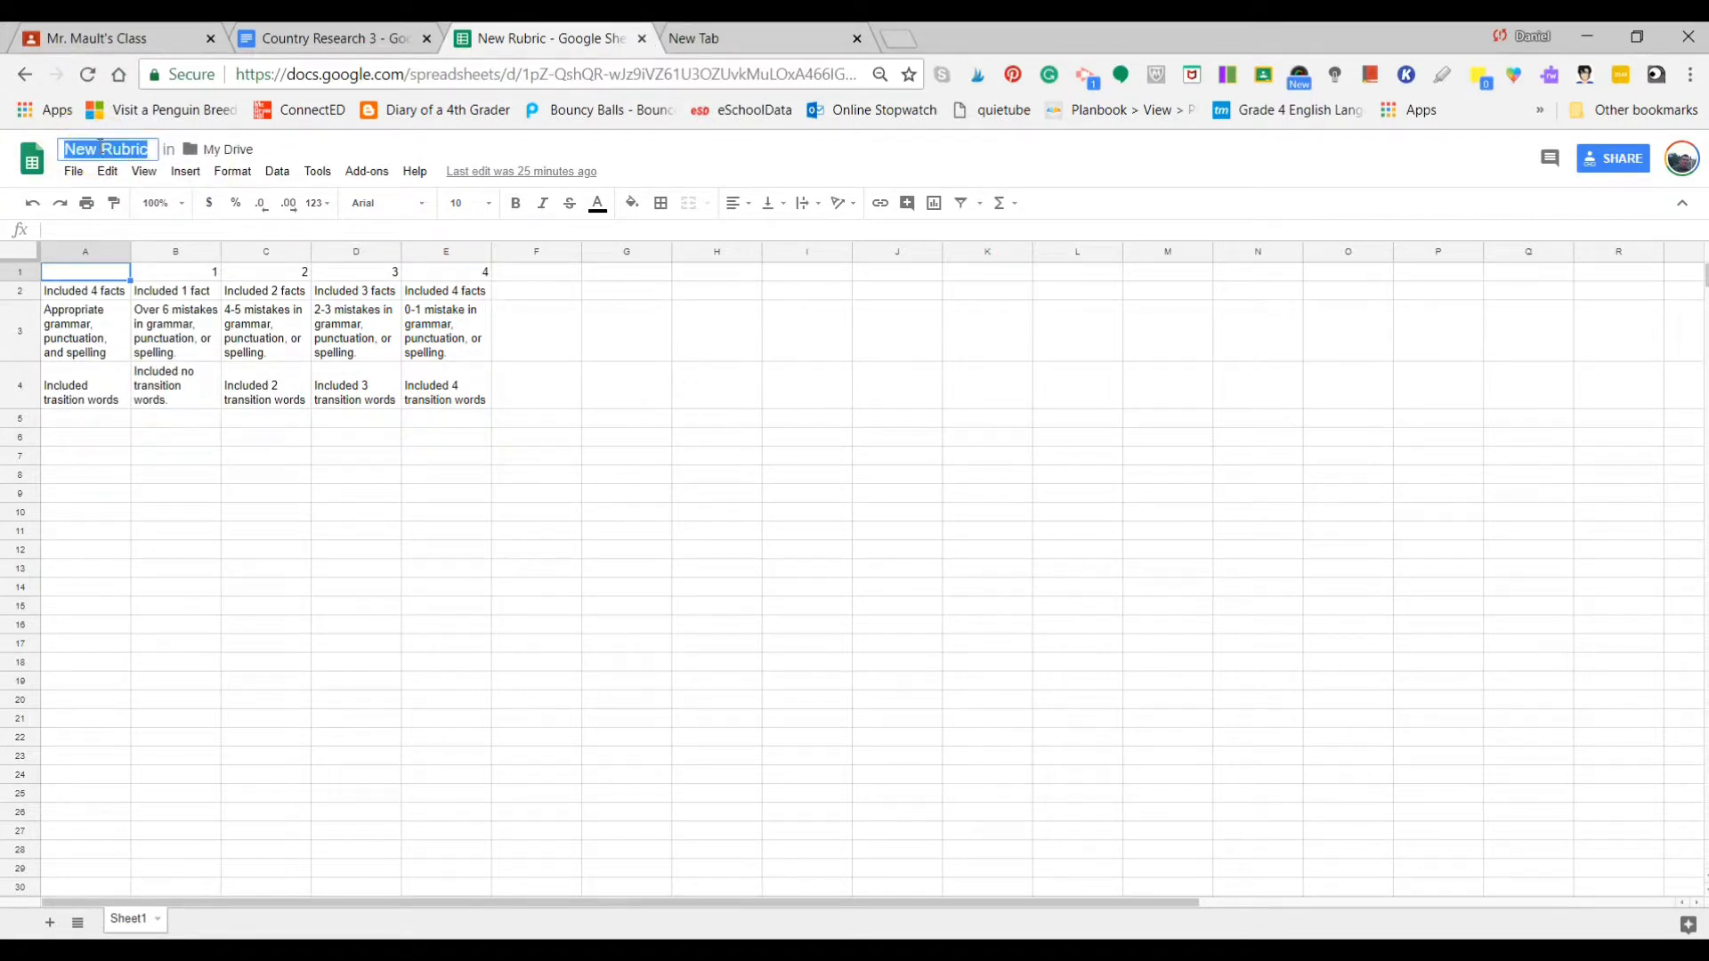
pyautogui.write('Country re')
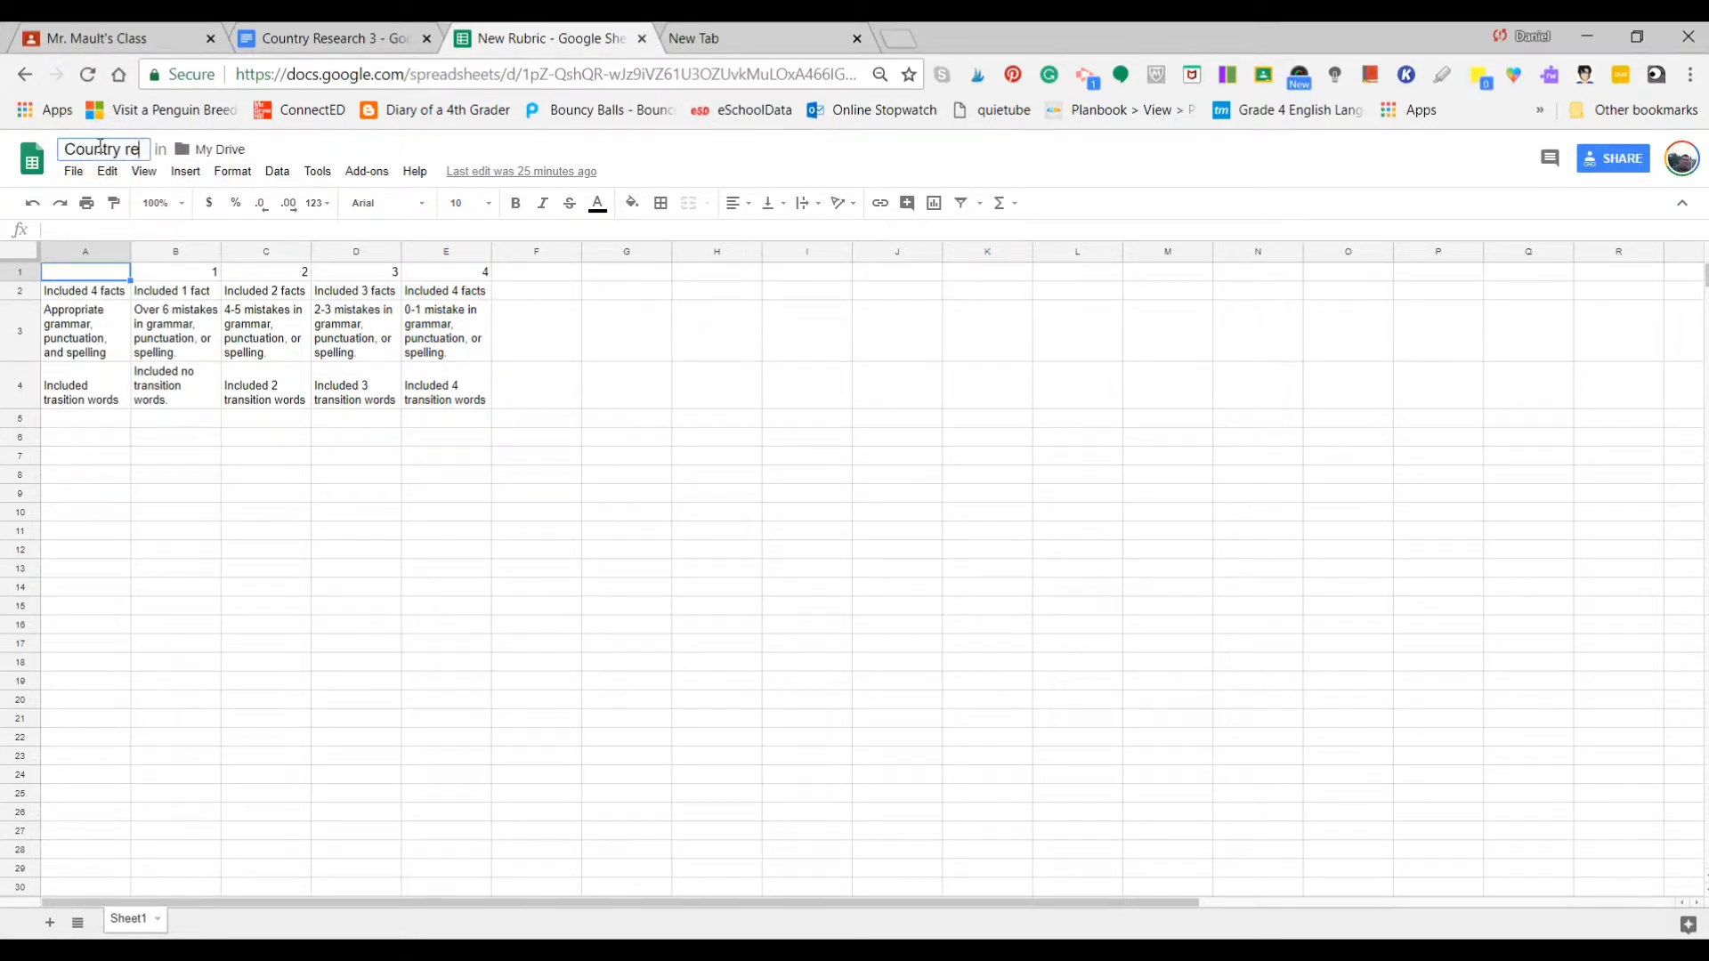
pyautogui.write('search ')
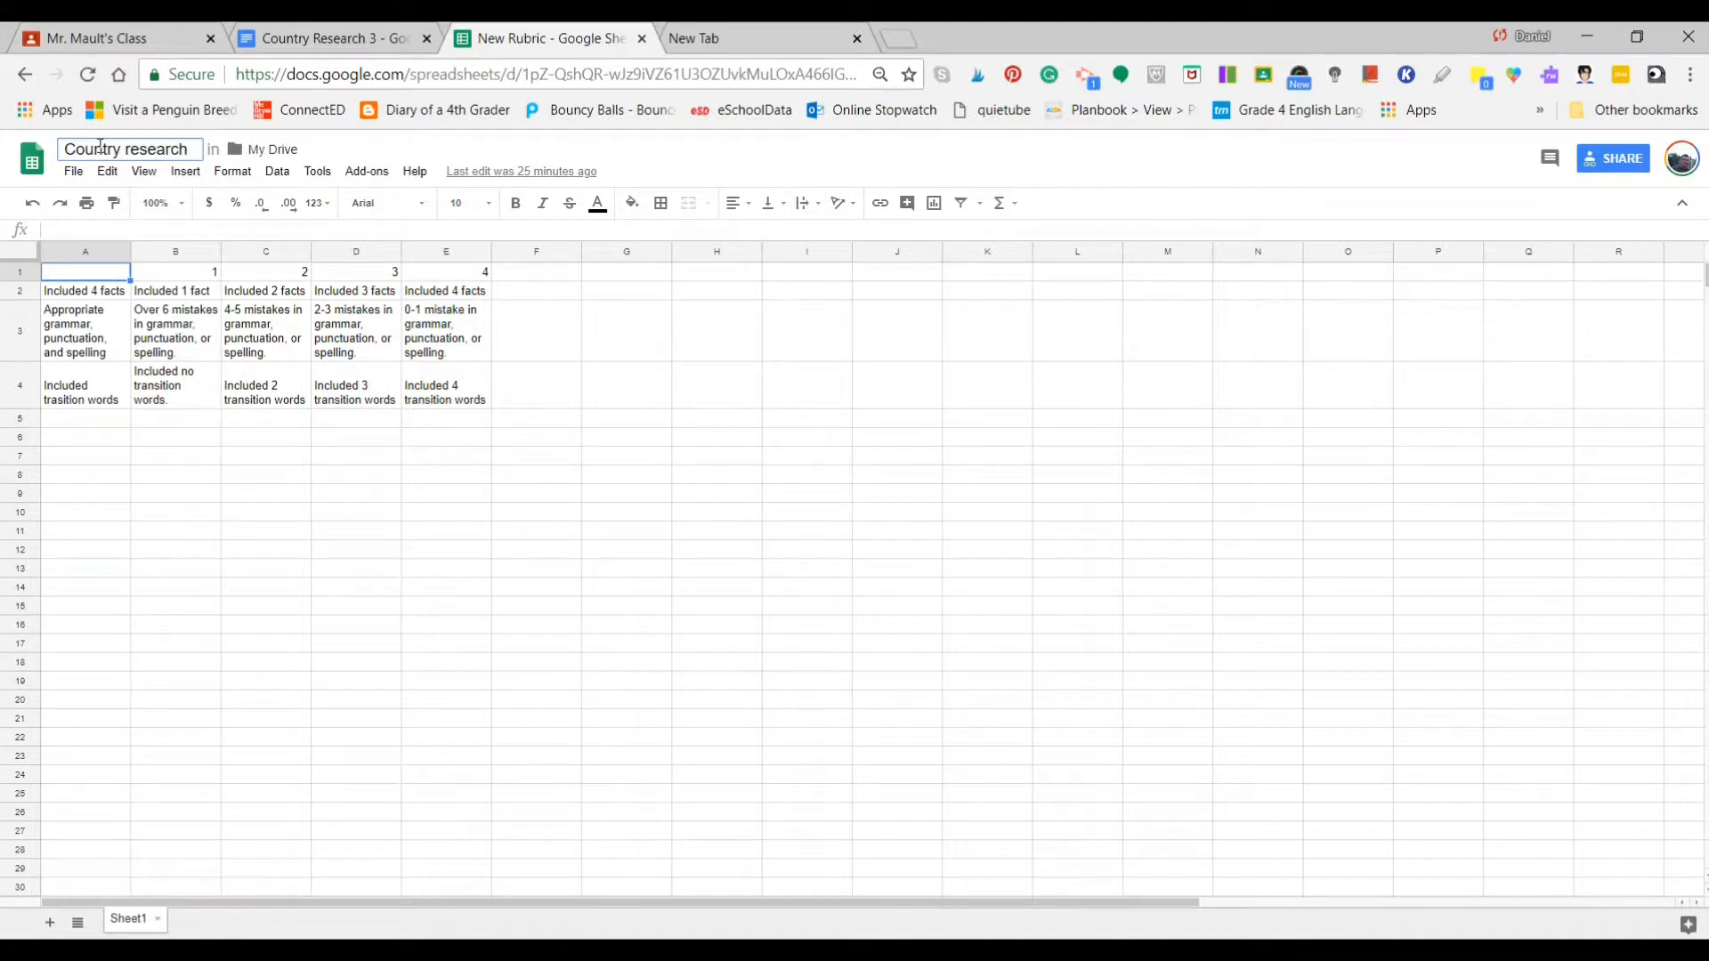
pyautogui.write('rubric')
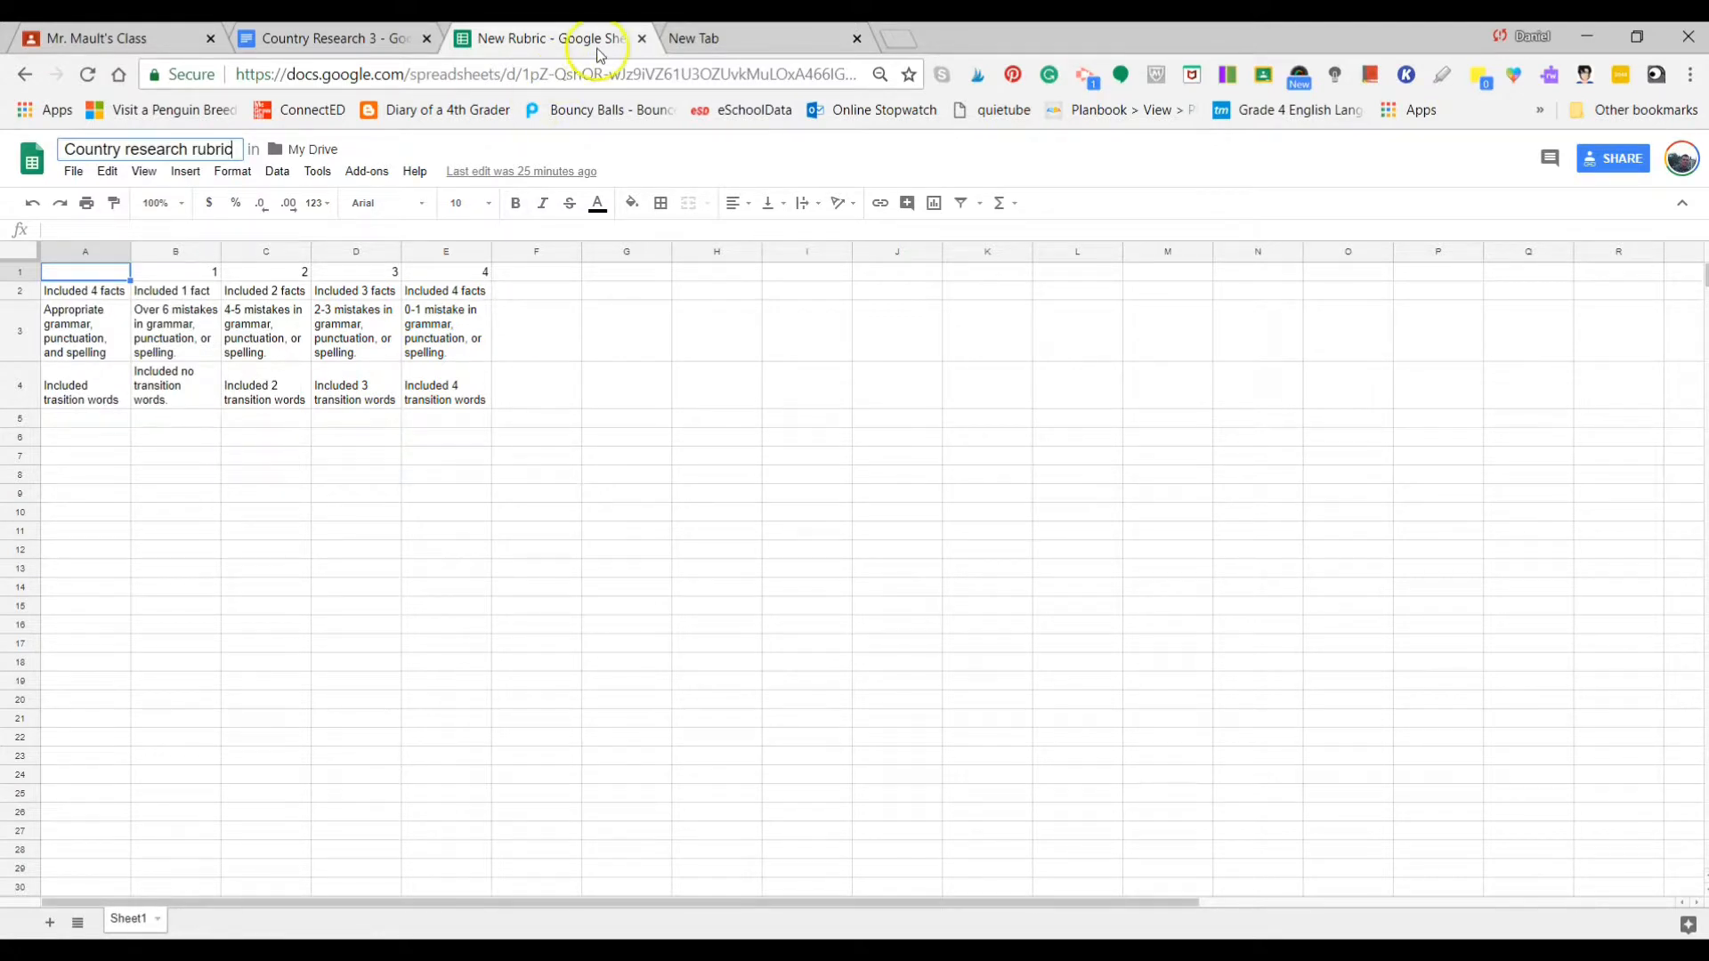
pyautogui.click(642, 39)
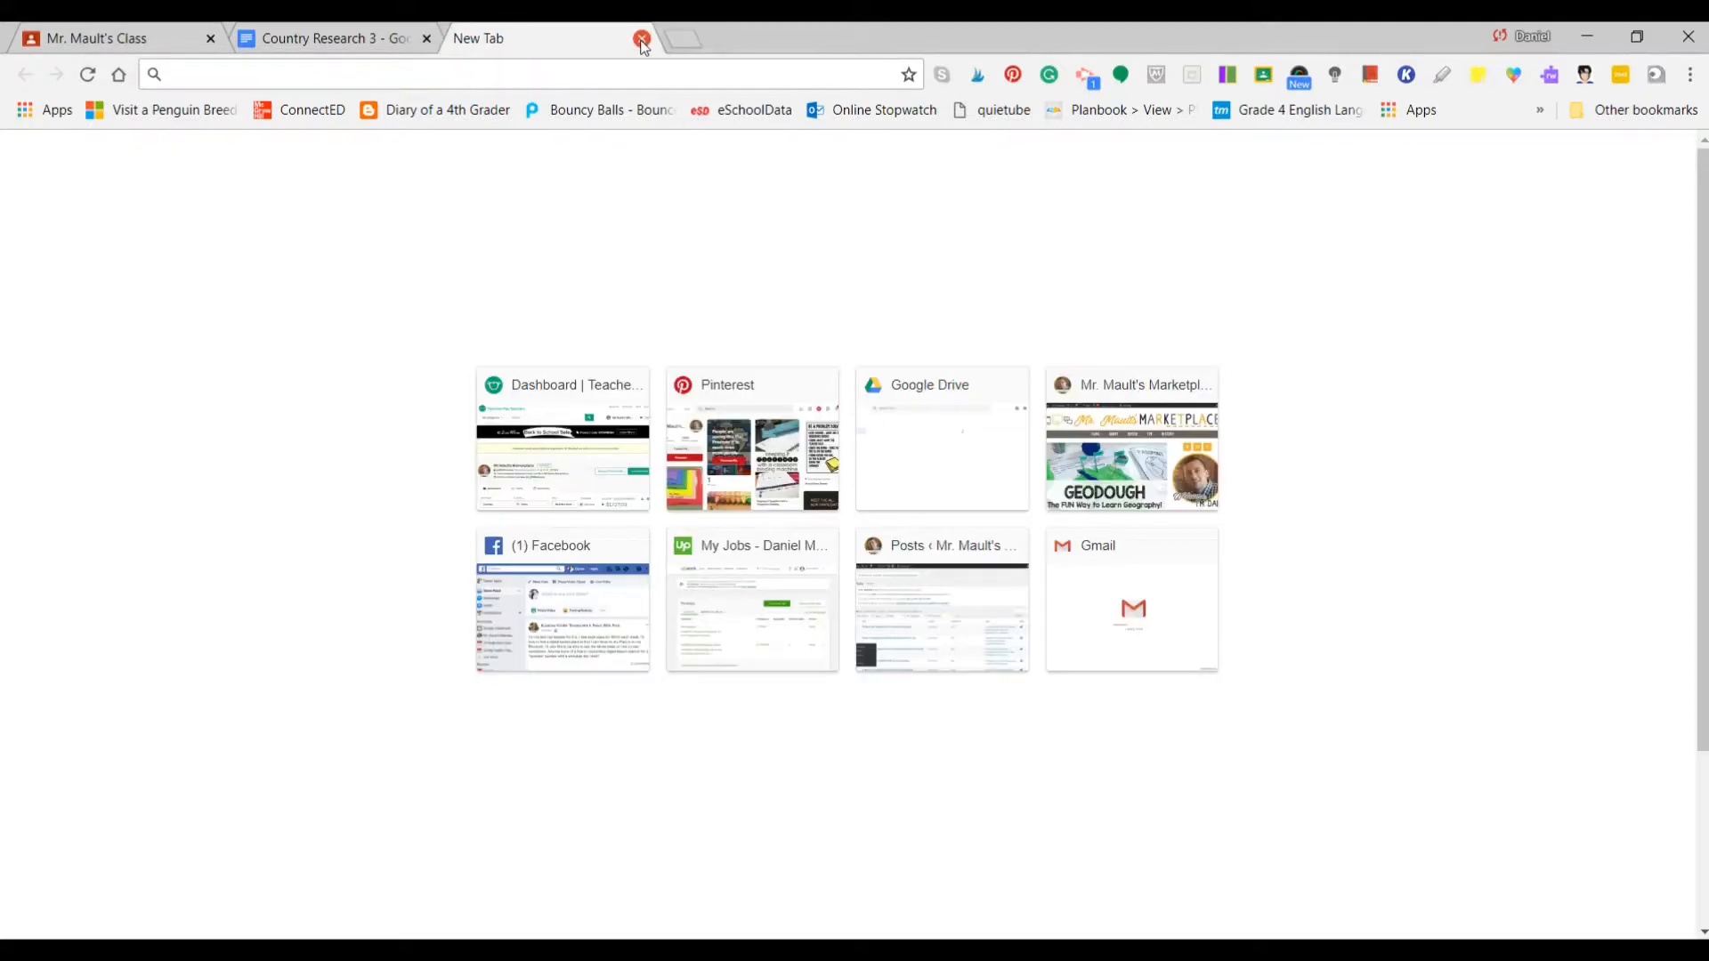
# - Open the Google Sheets home page at sheets.google.com
pyautogui.click(565, 70)
pyautogui.write('s')
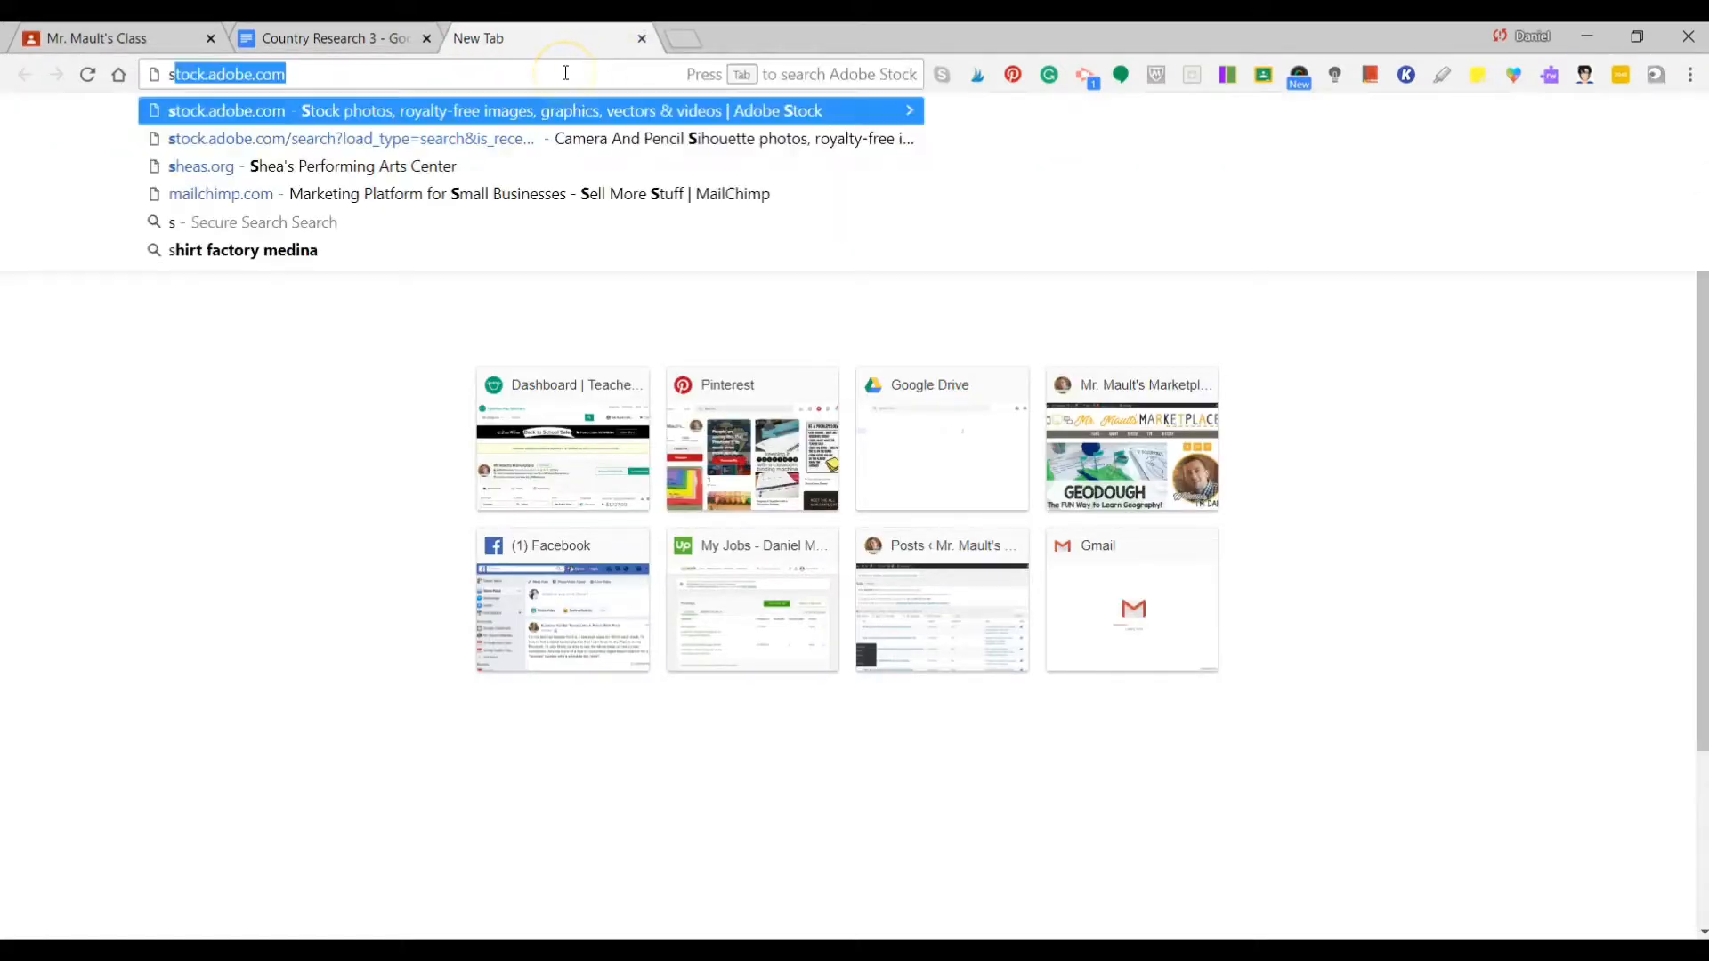
pyautogui.write('heet')
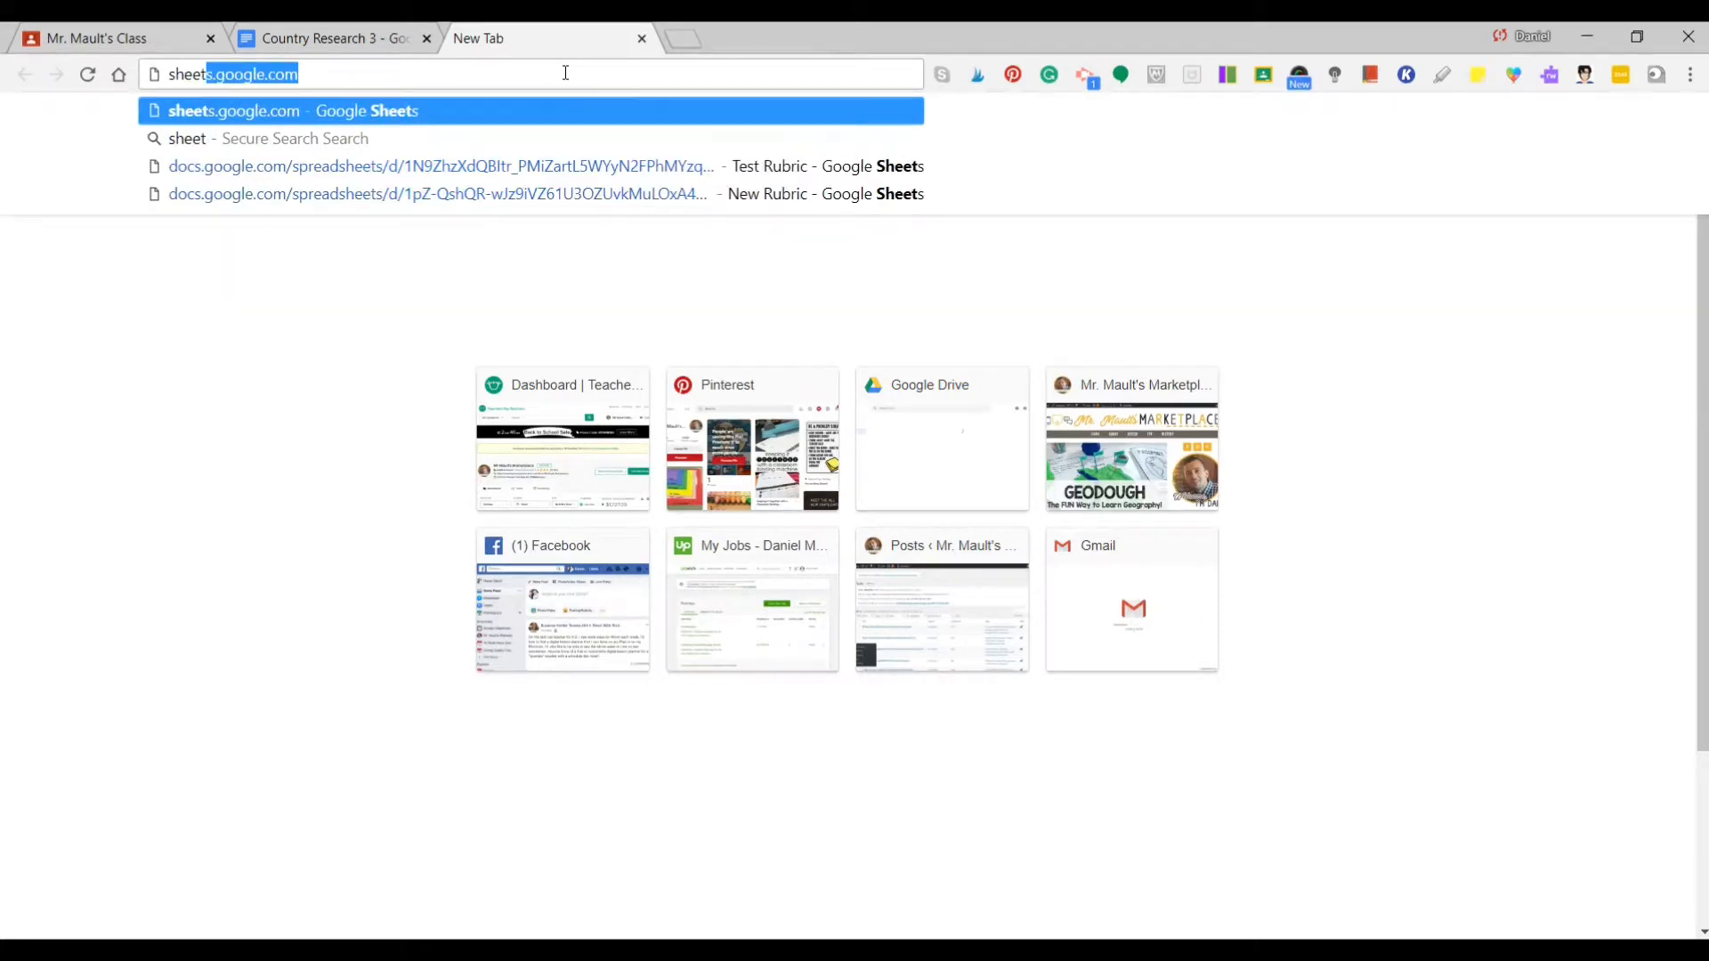
pyautogui.press('Return')
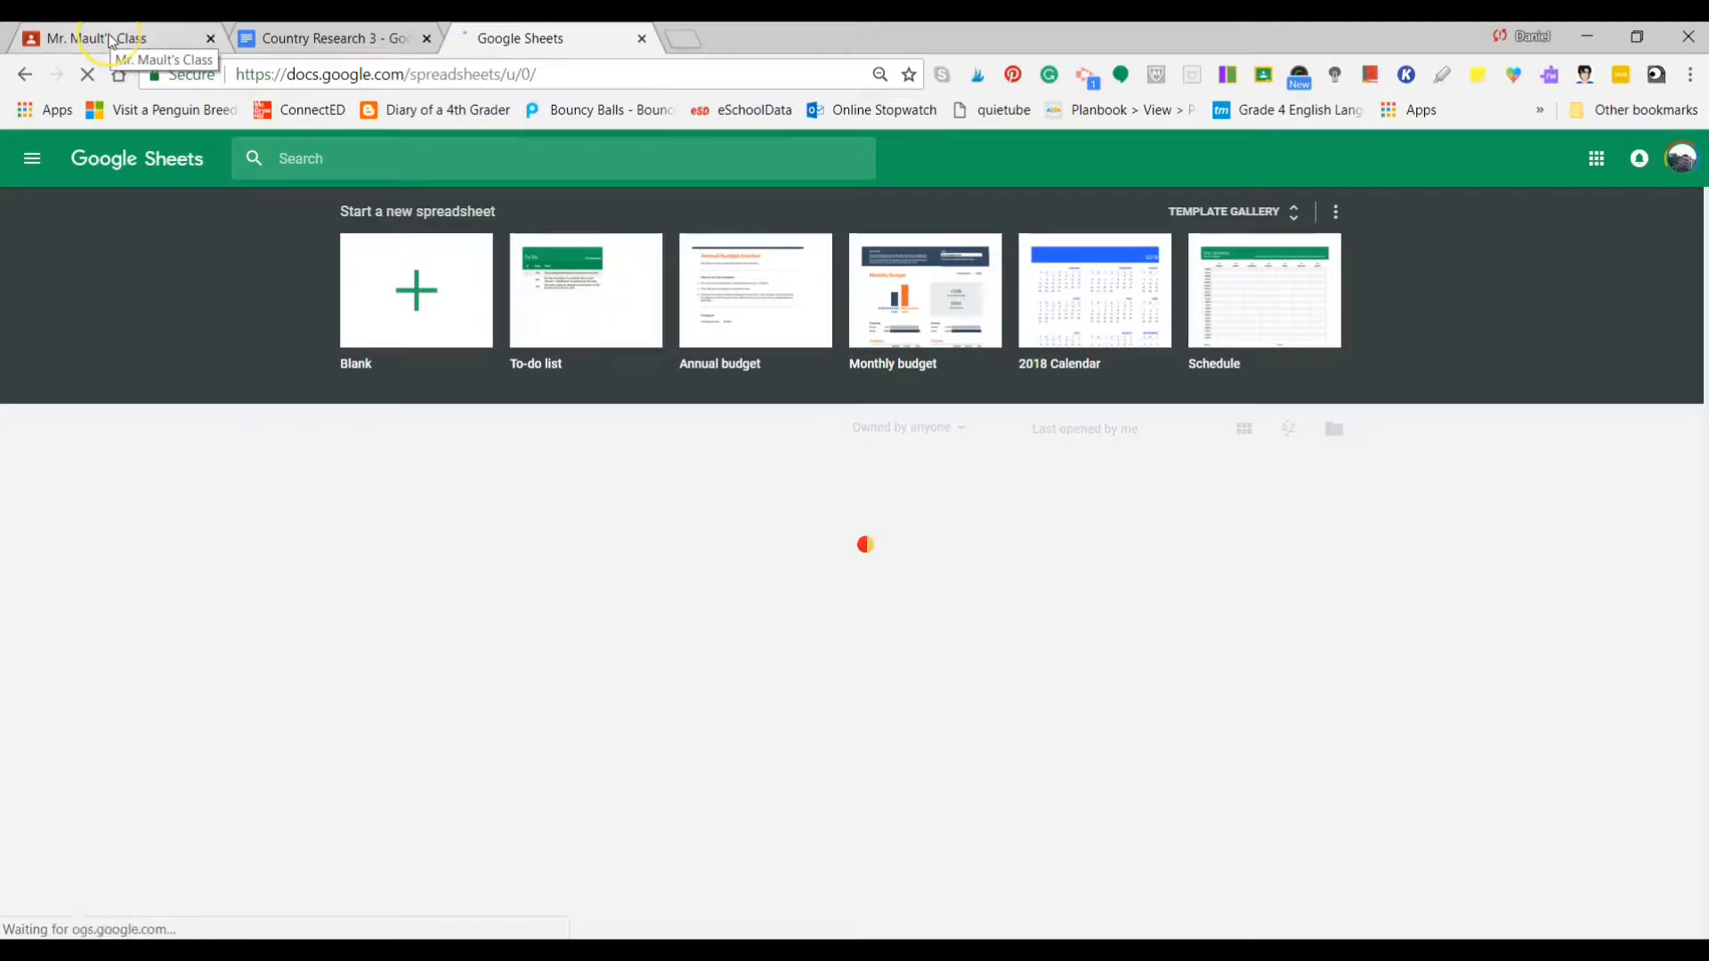
# - Switch to Google Classroom, start a new assignment for the class and check that it targets all students
pyautogui.click(111, 40)
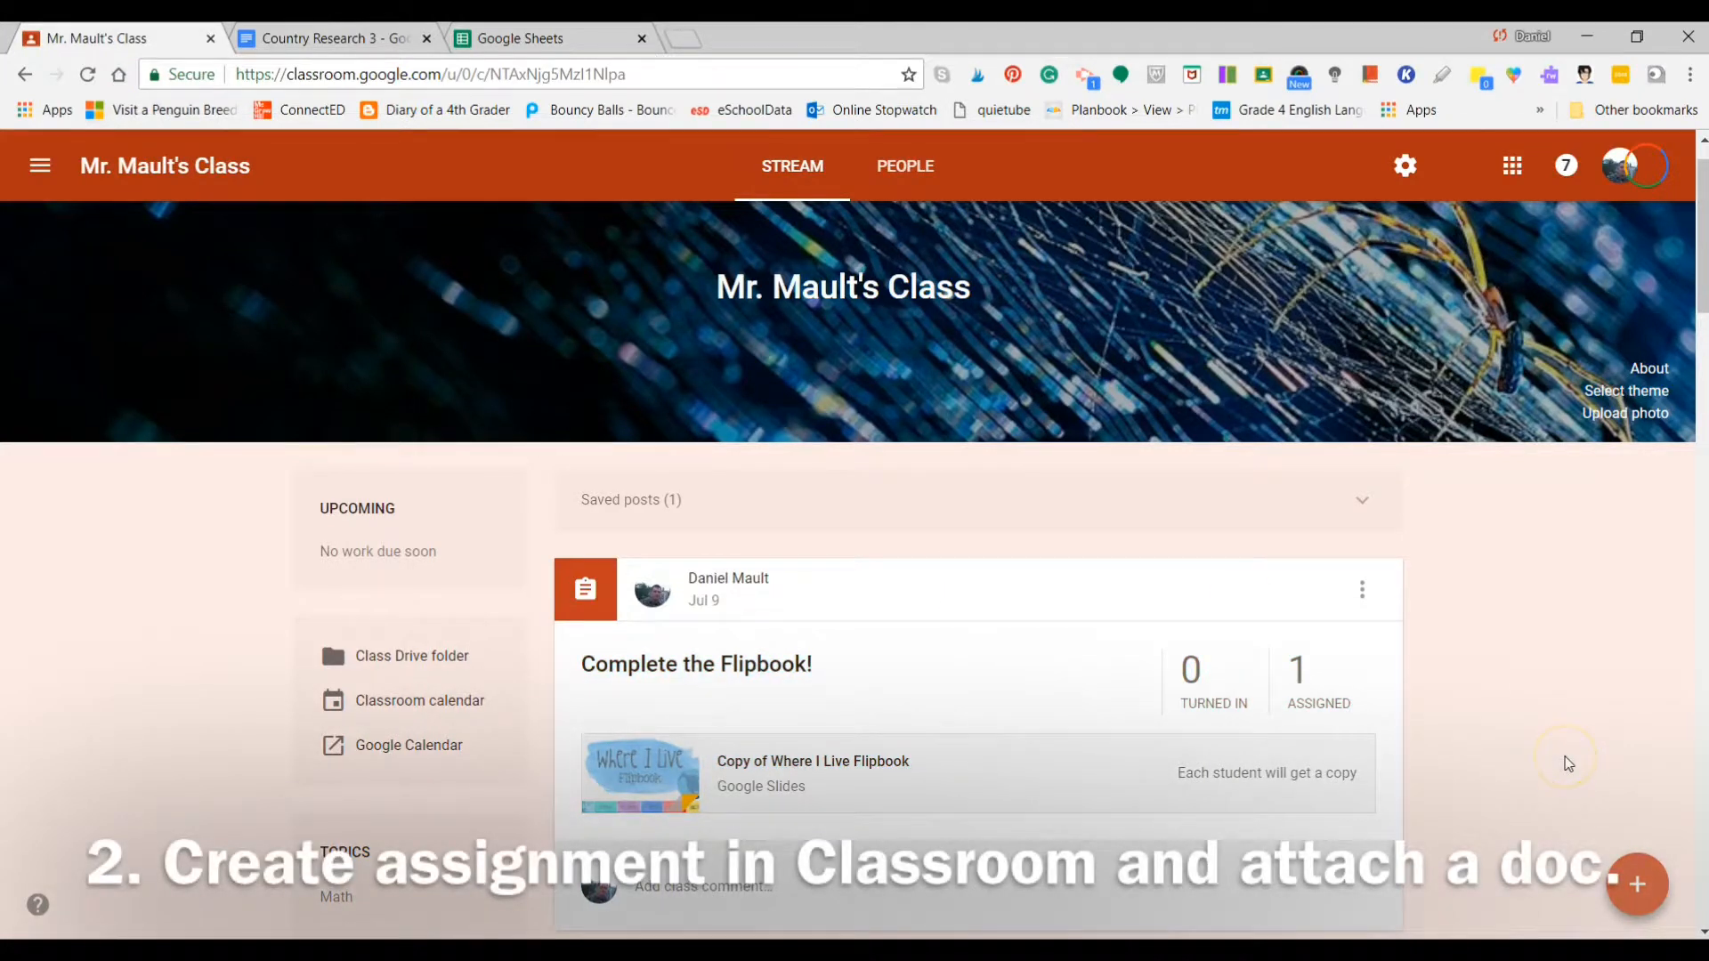
pyautogui.moveTo(1638, 881)
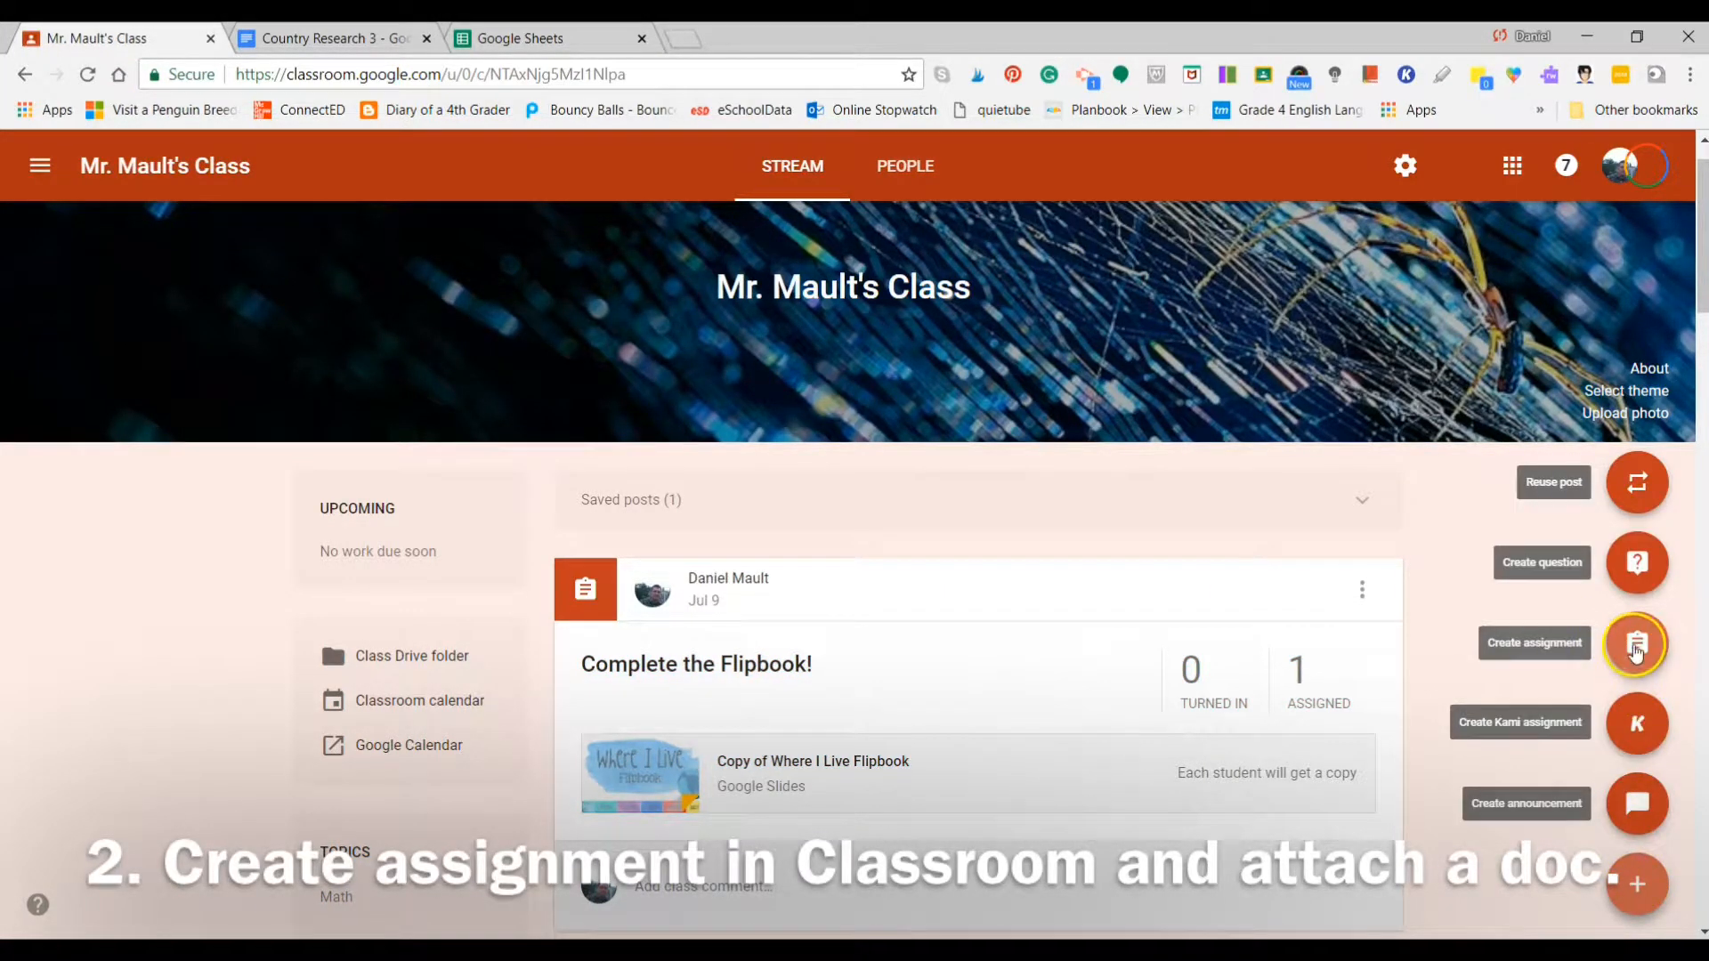
pyautogui.click(1637, 647)
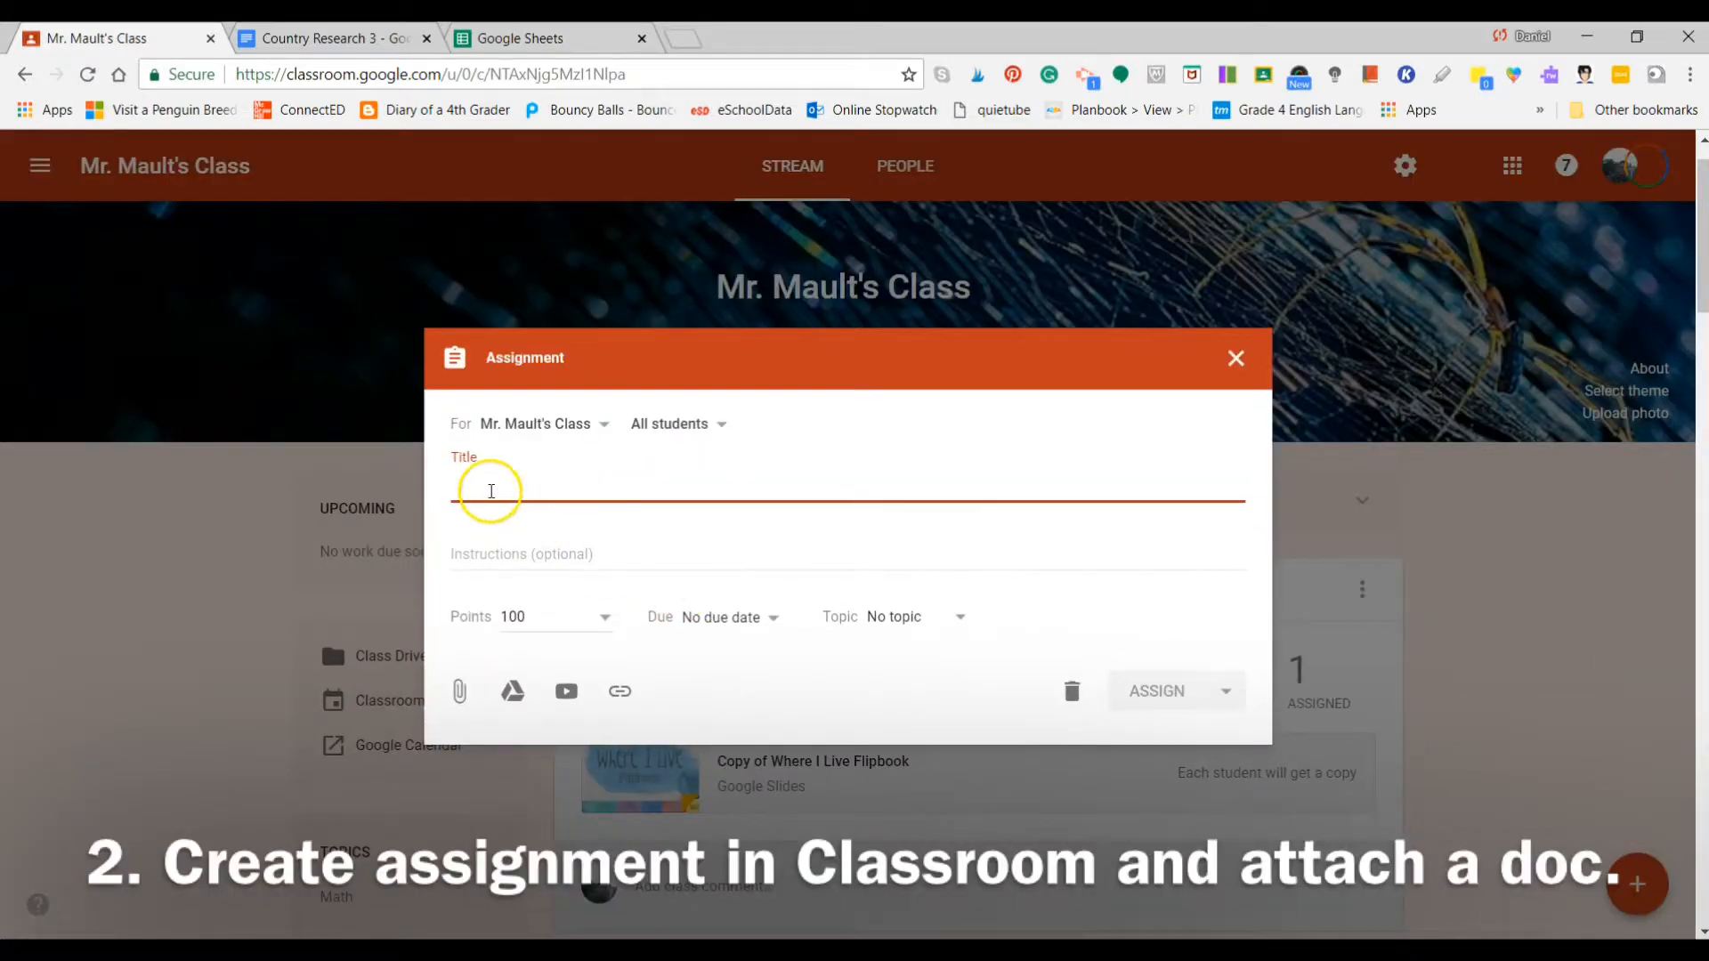
pyautogui.click(680, 436)
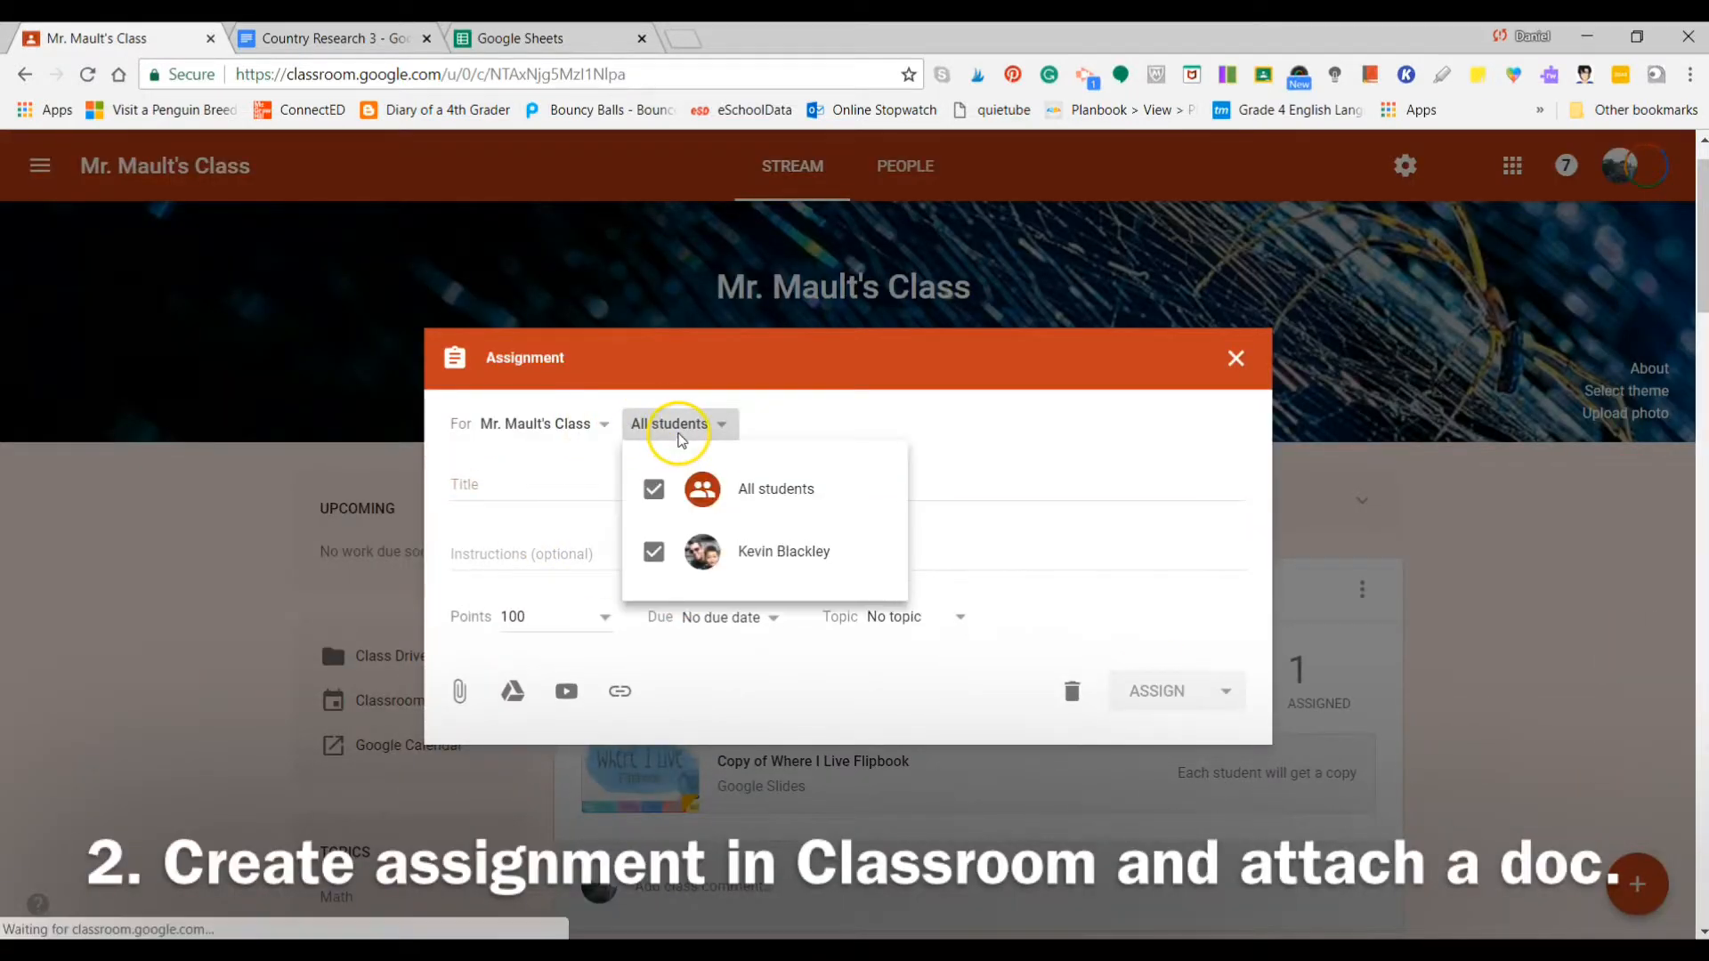
pyautogui.click(765, 419)
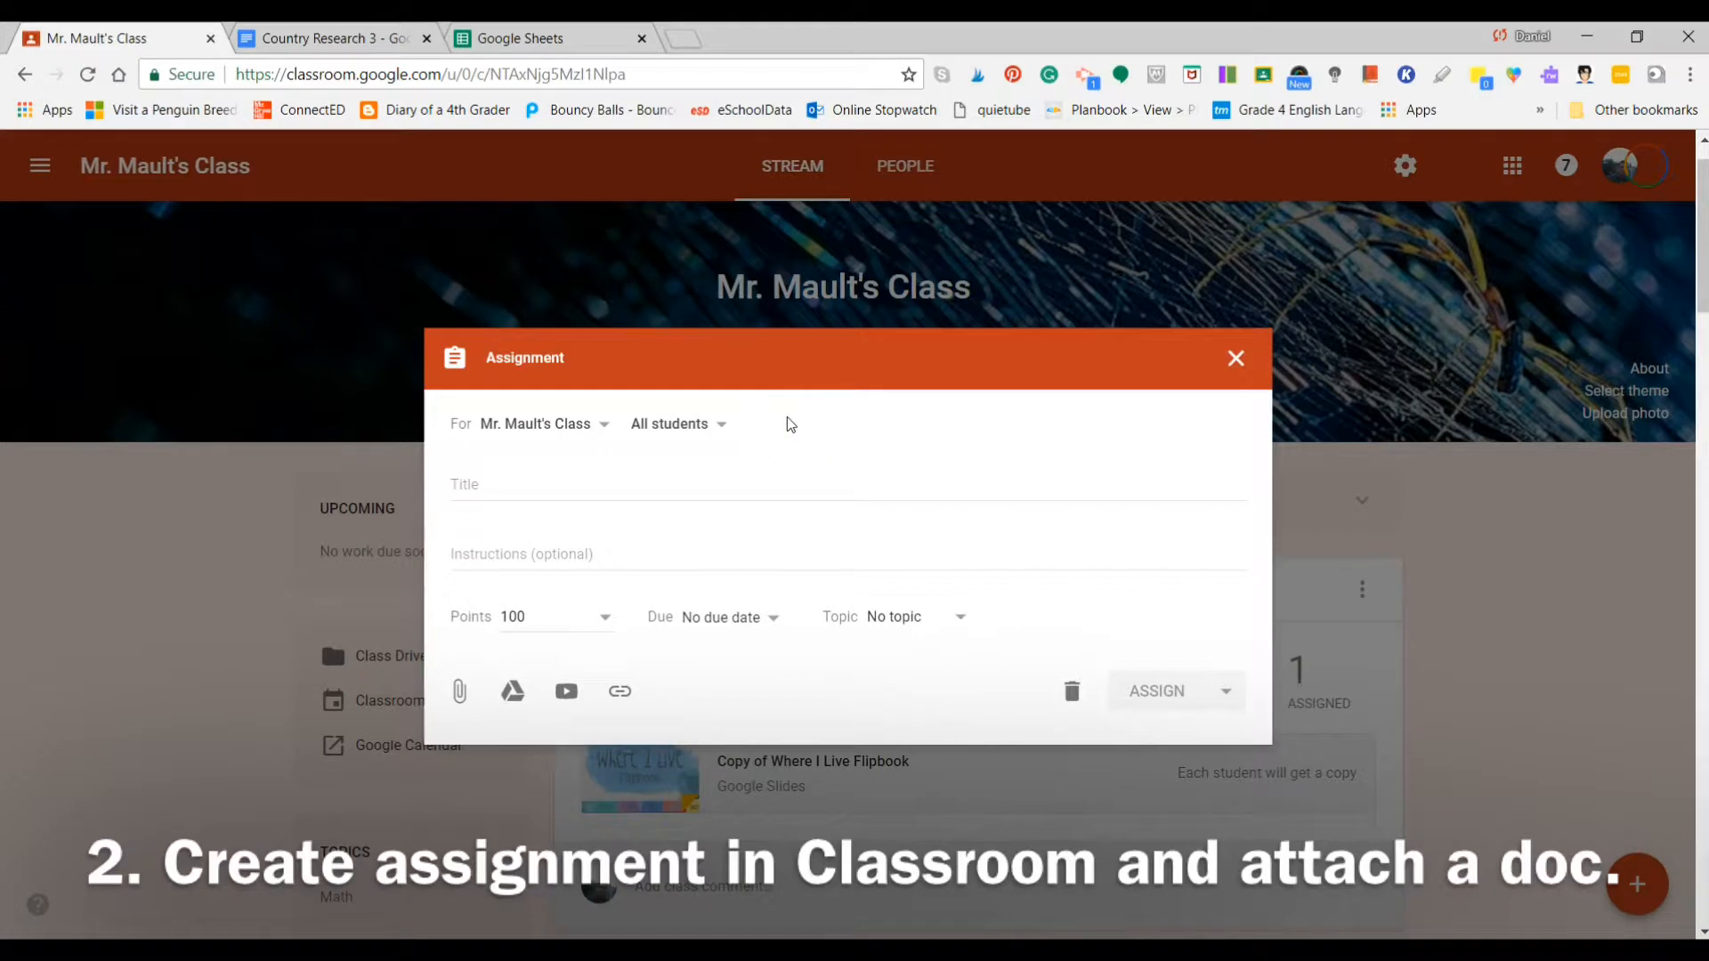
# - Title the assignment "Country Research Project"
pyautogui.click(459, 486)
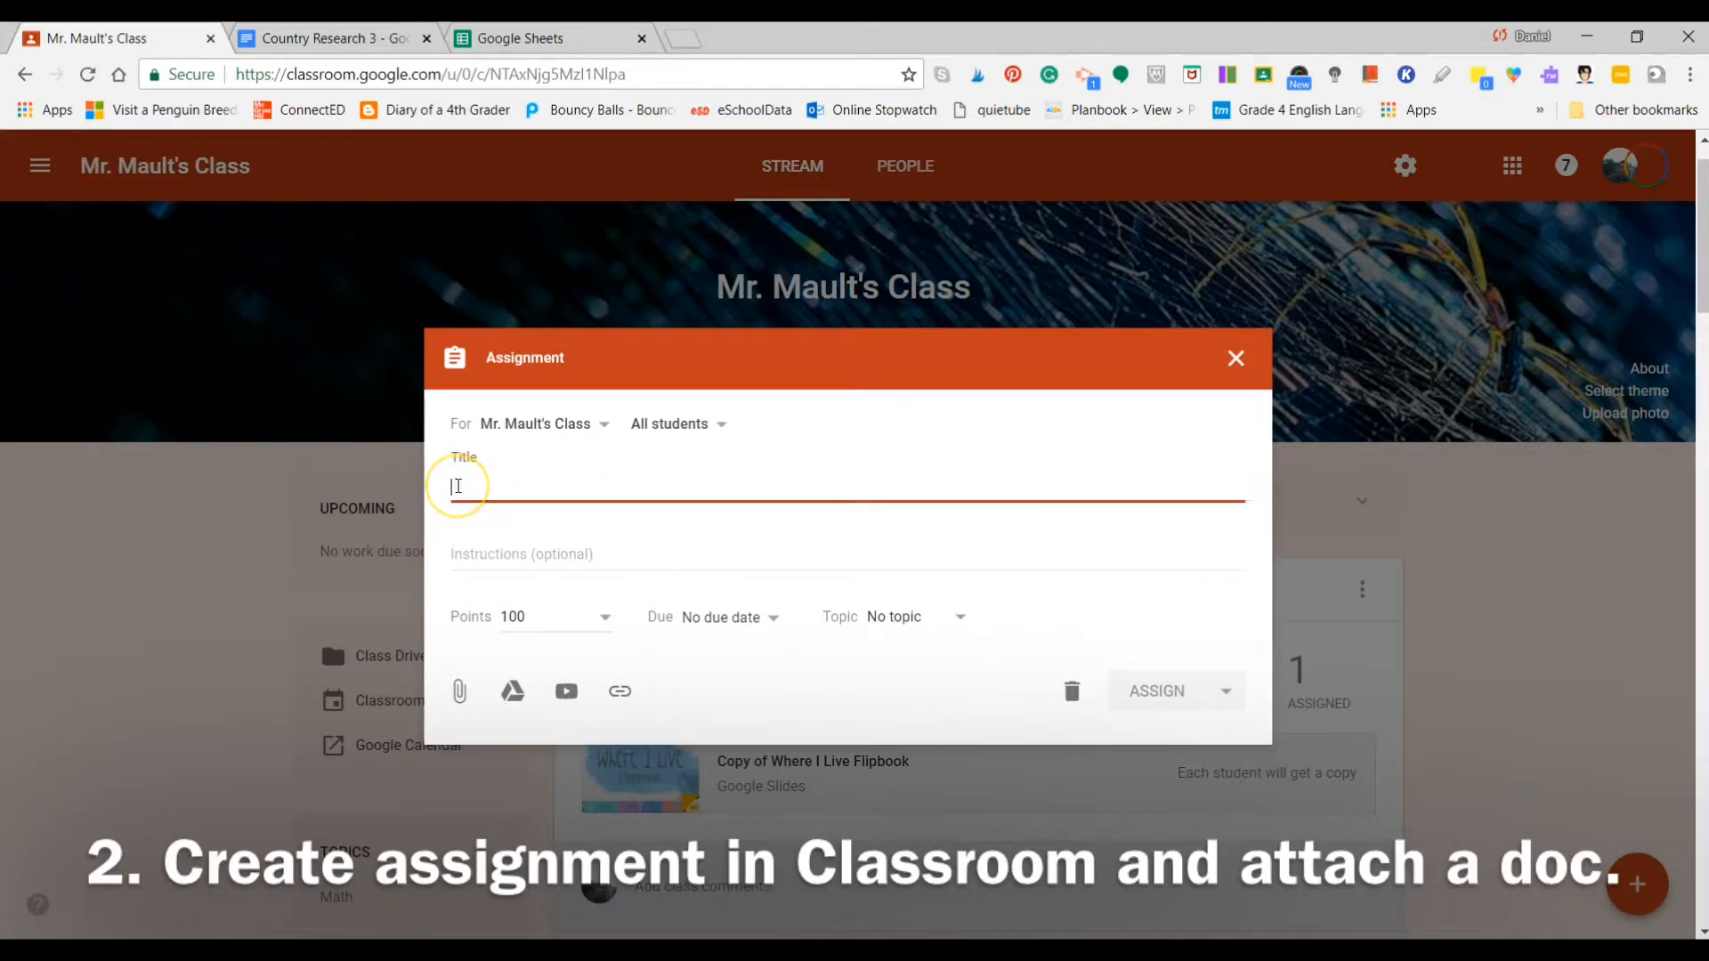
pyautogui.write('Country re')
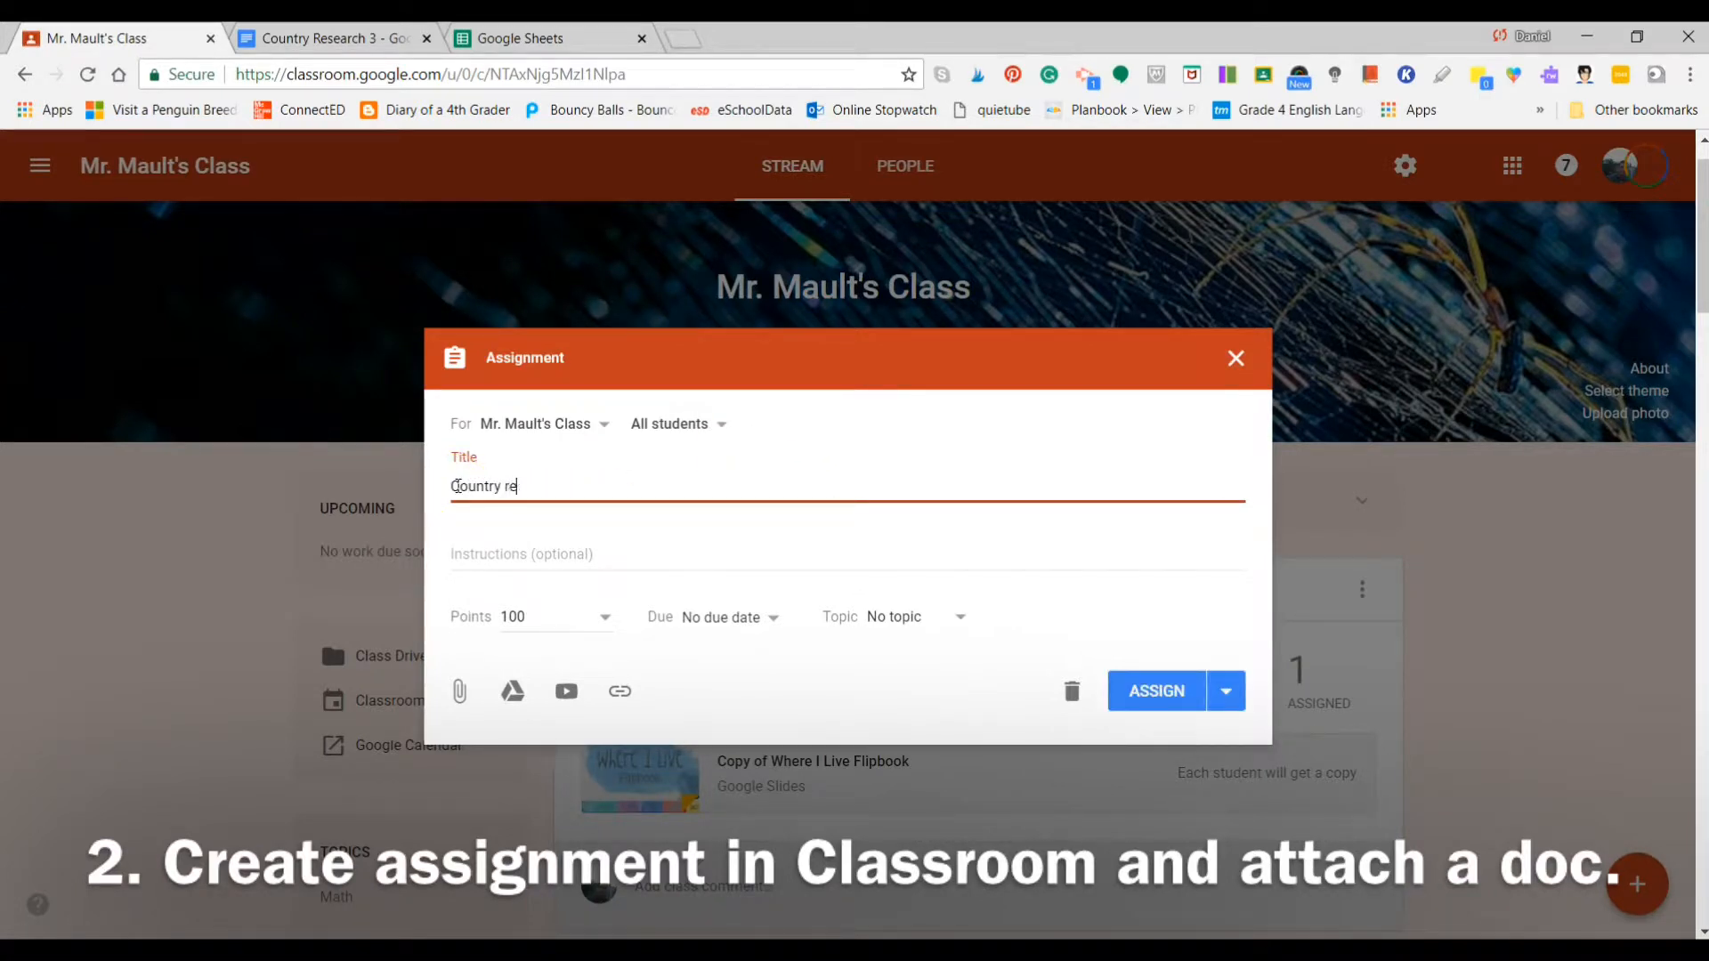
pyautogui.write('search Project')
pyautogui.press('Left')
pyautogui.press('Left')
pyautogui.press('Left')
pyautogui.press('Left')
pyautogui.press('Left')
pyautogui.press('Left')
pyautogui.press('Left')
pyautogui.press('Left')
pyautogui.press('Left')
pyautogui.press('Left')
pyautogui.press('Left')
pyautogui.press('Left')
pyautogui.press('Delete')
pyautogui.write('R')
pyautogui.click(511, 561)
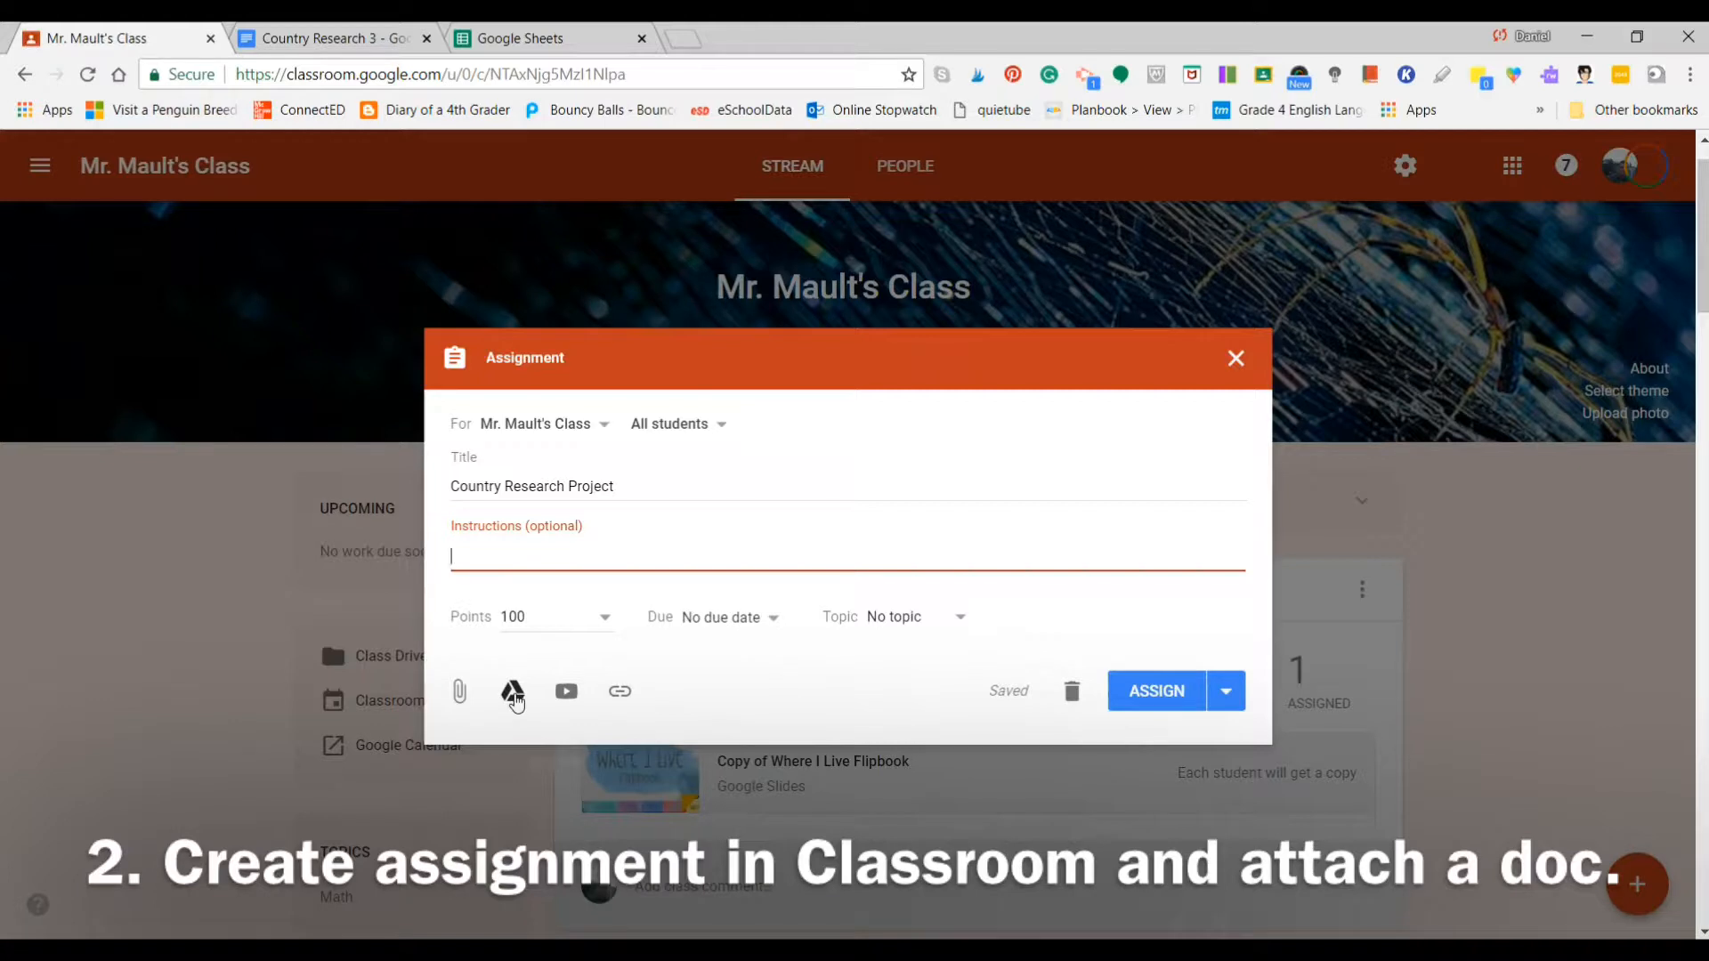
# - Attach the Country Research 3 document from Google Drive to the assignment
pyautogui.click(514, 693)
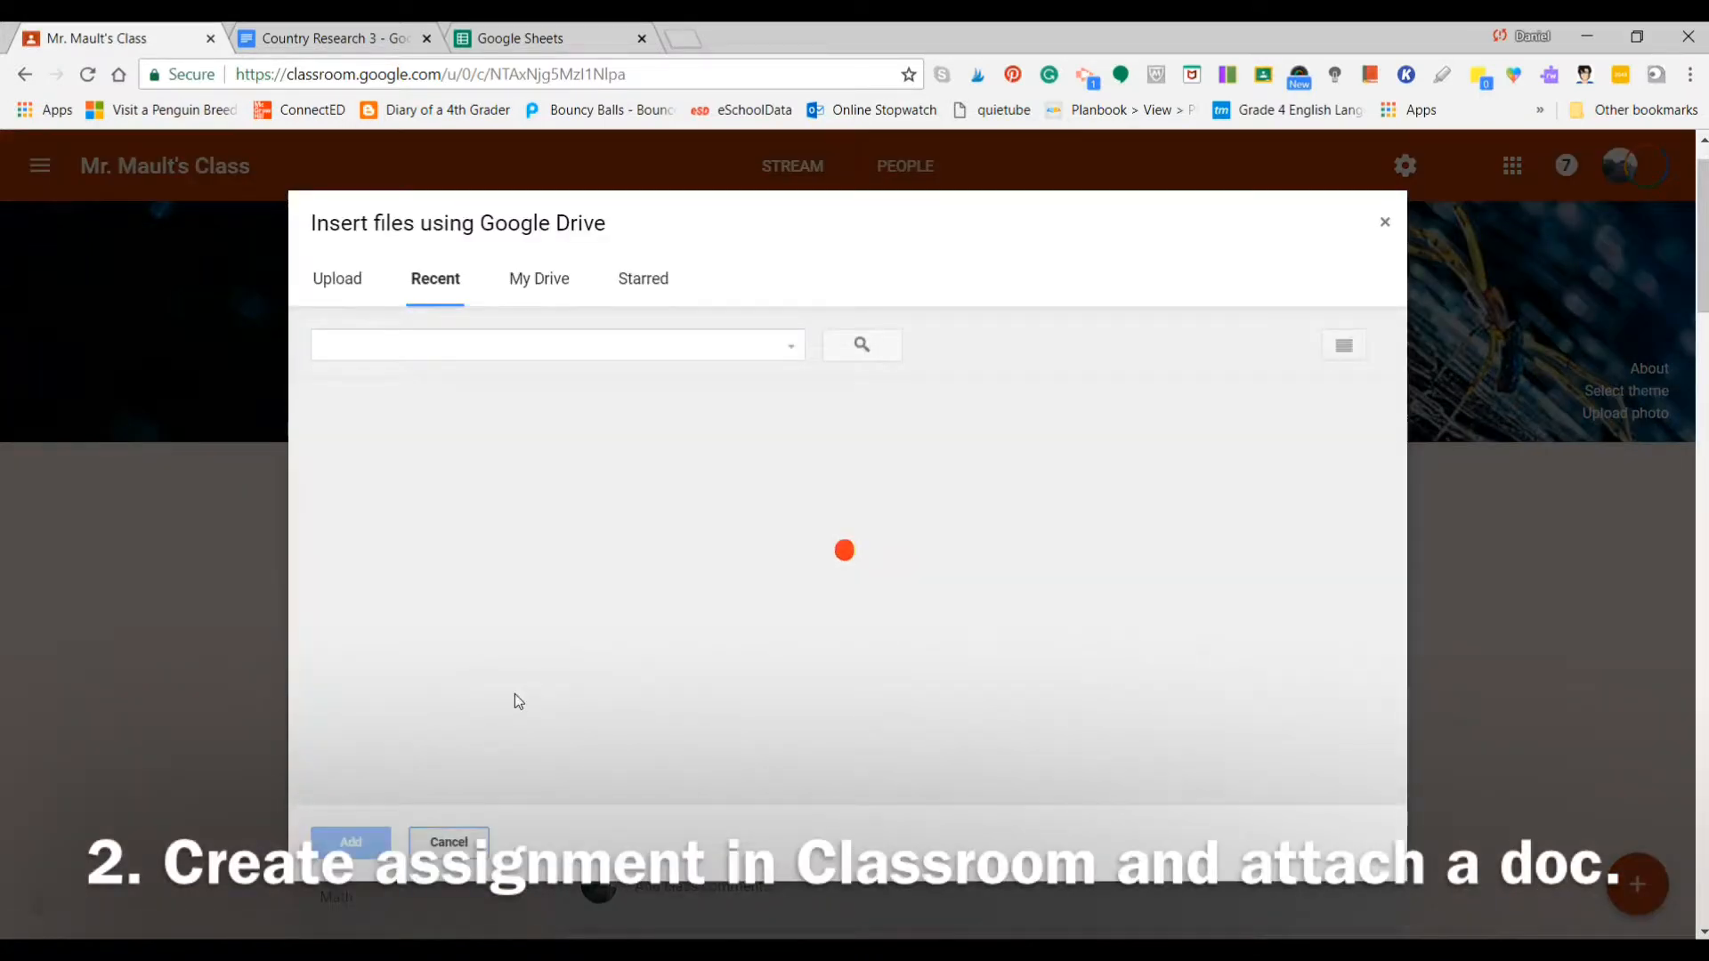
pyautogui.click(474, 524)
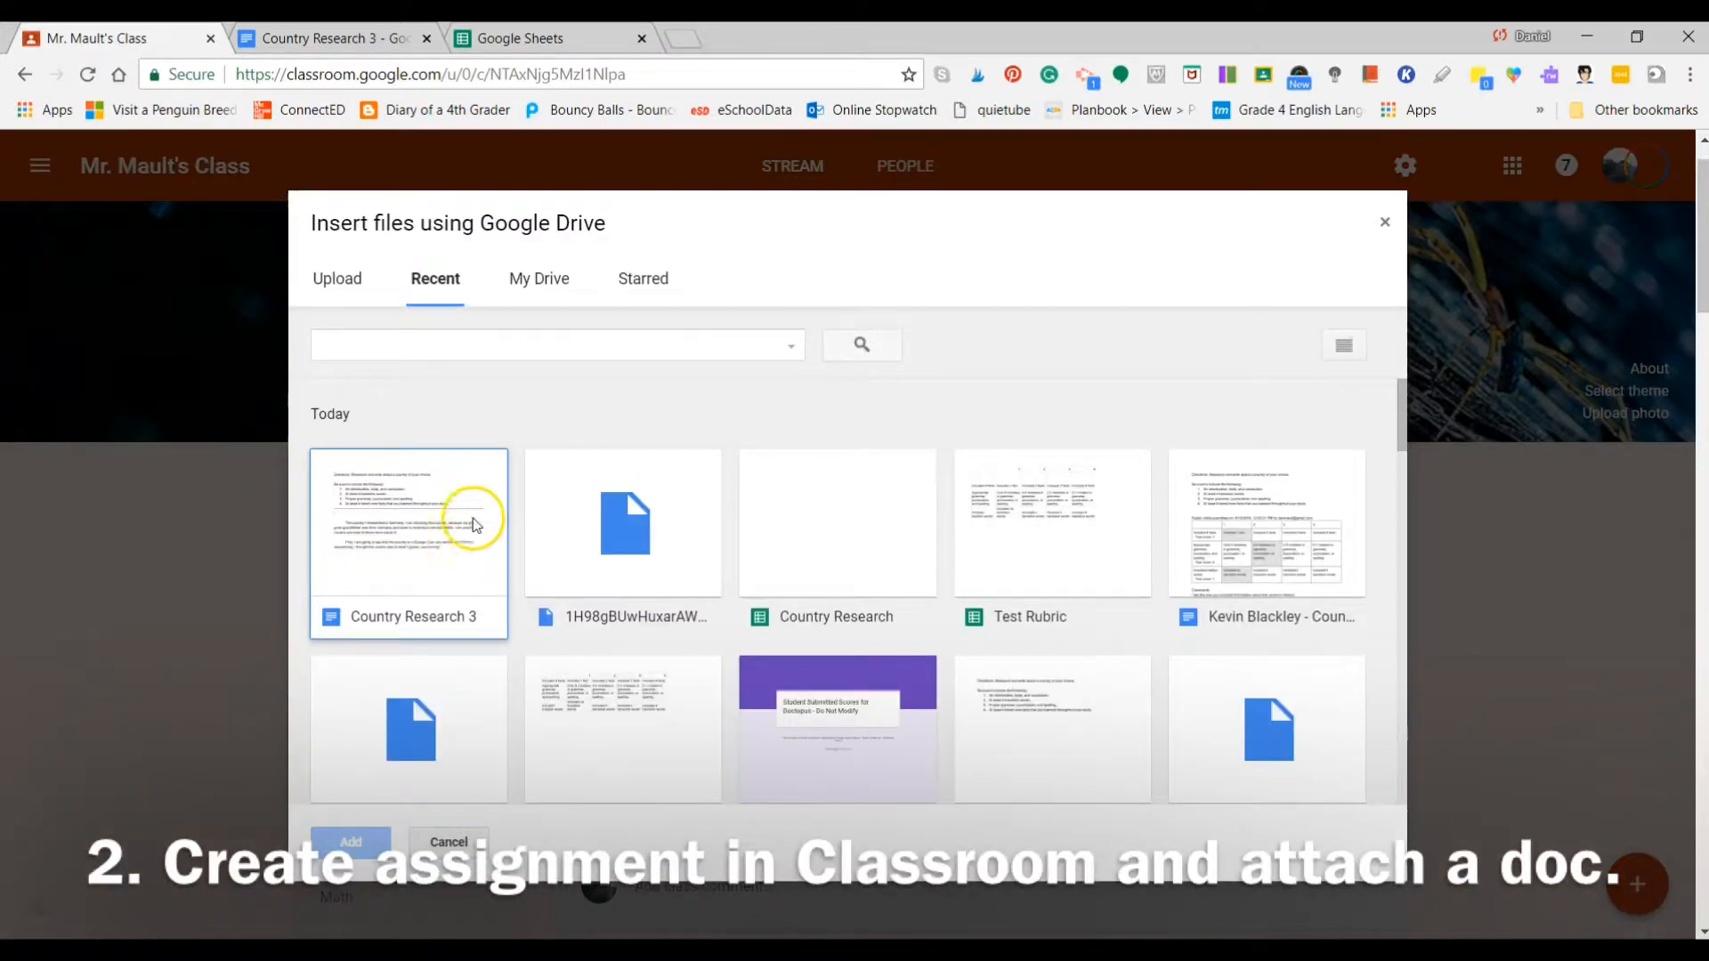
pyautogui.click(445, 521)
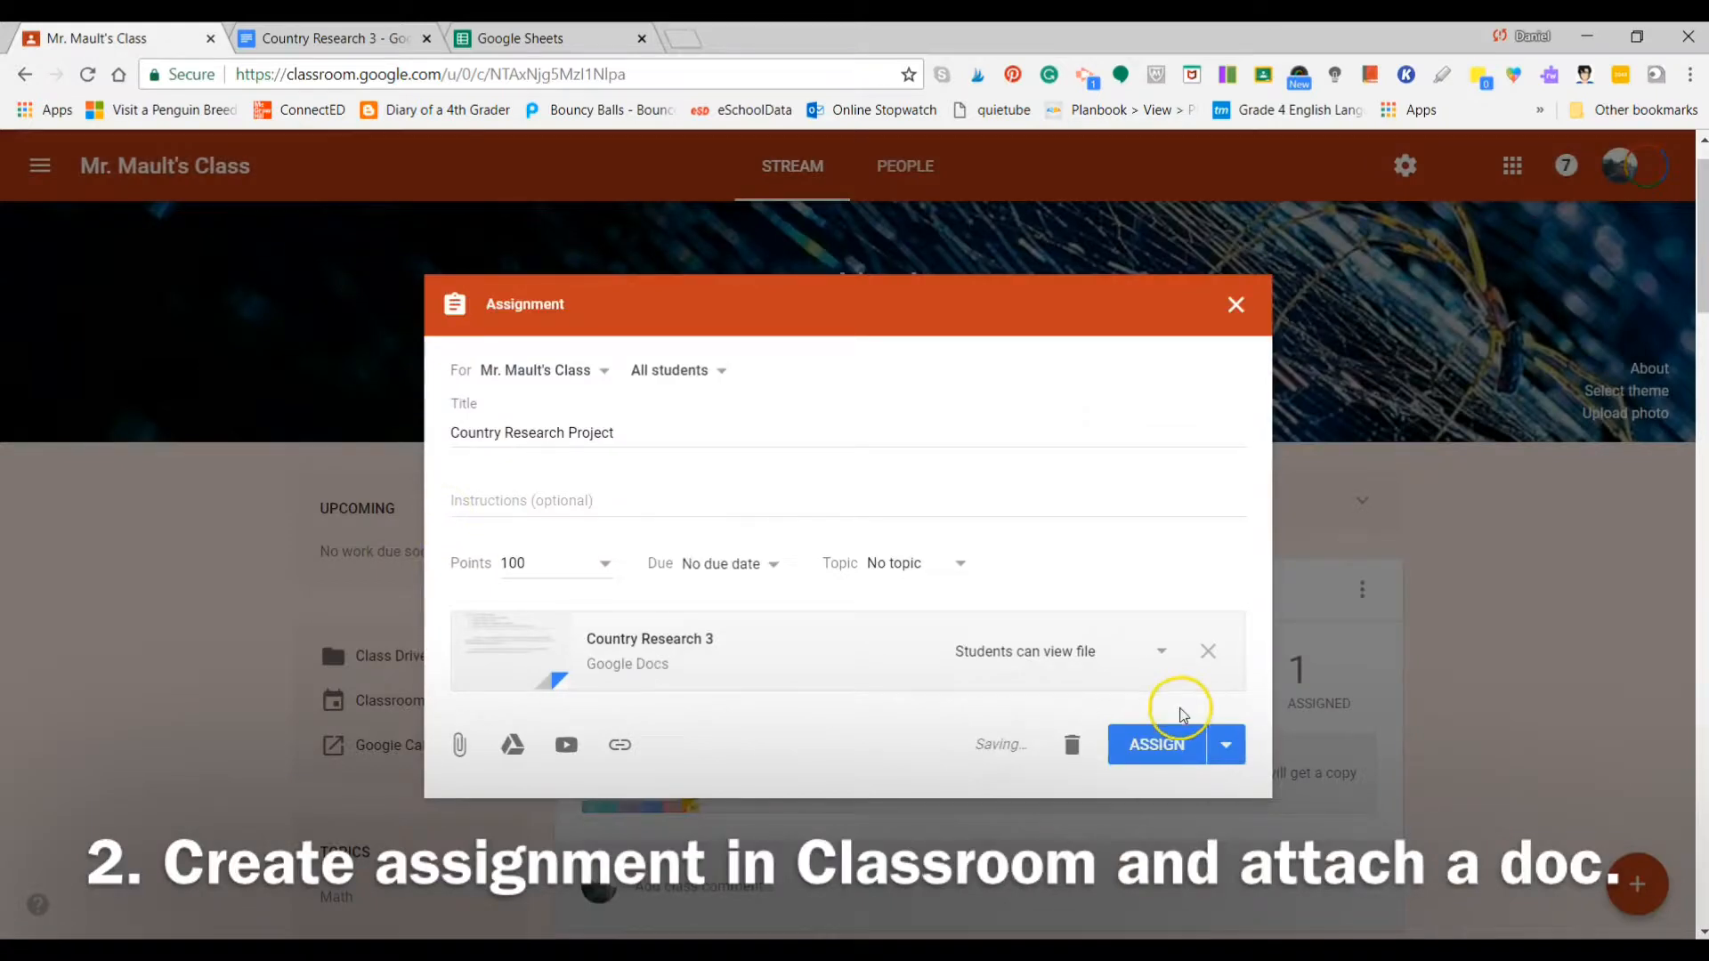
# - Set the attached document to "Make a copy for each student" and publish the assignment to the class
pyautogui.click(1099, 655)
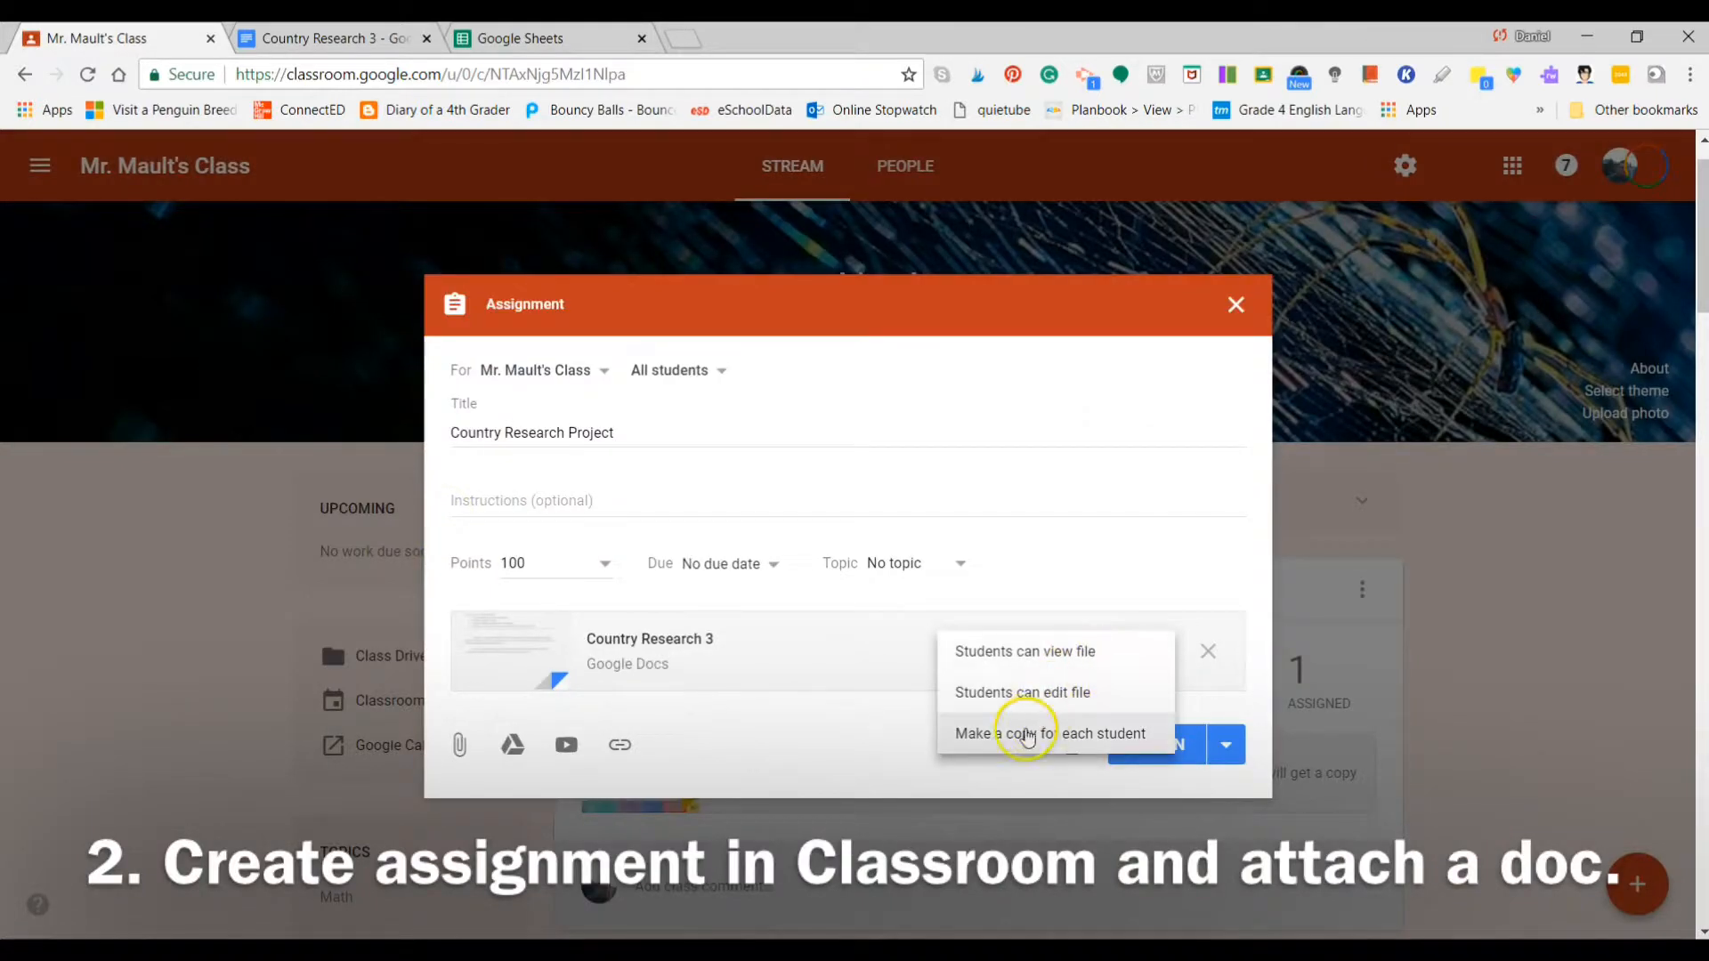
pyautogui.click(1012, 739)
pyautogui.click(1093, 744)
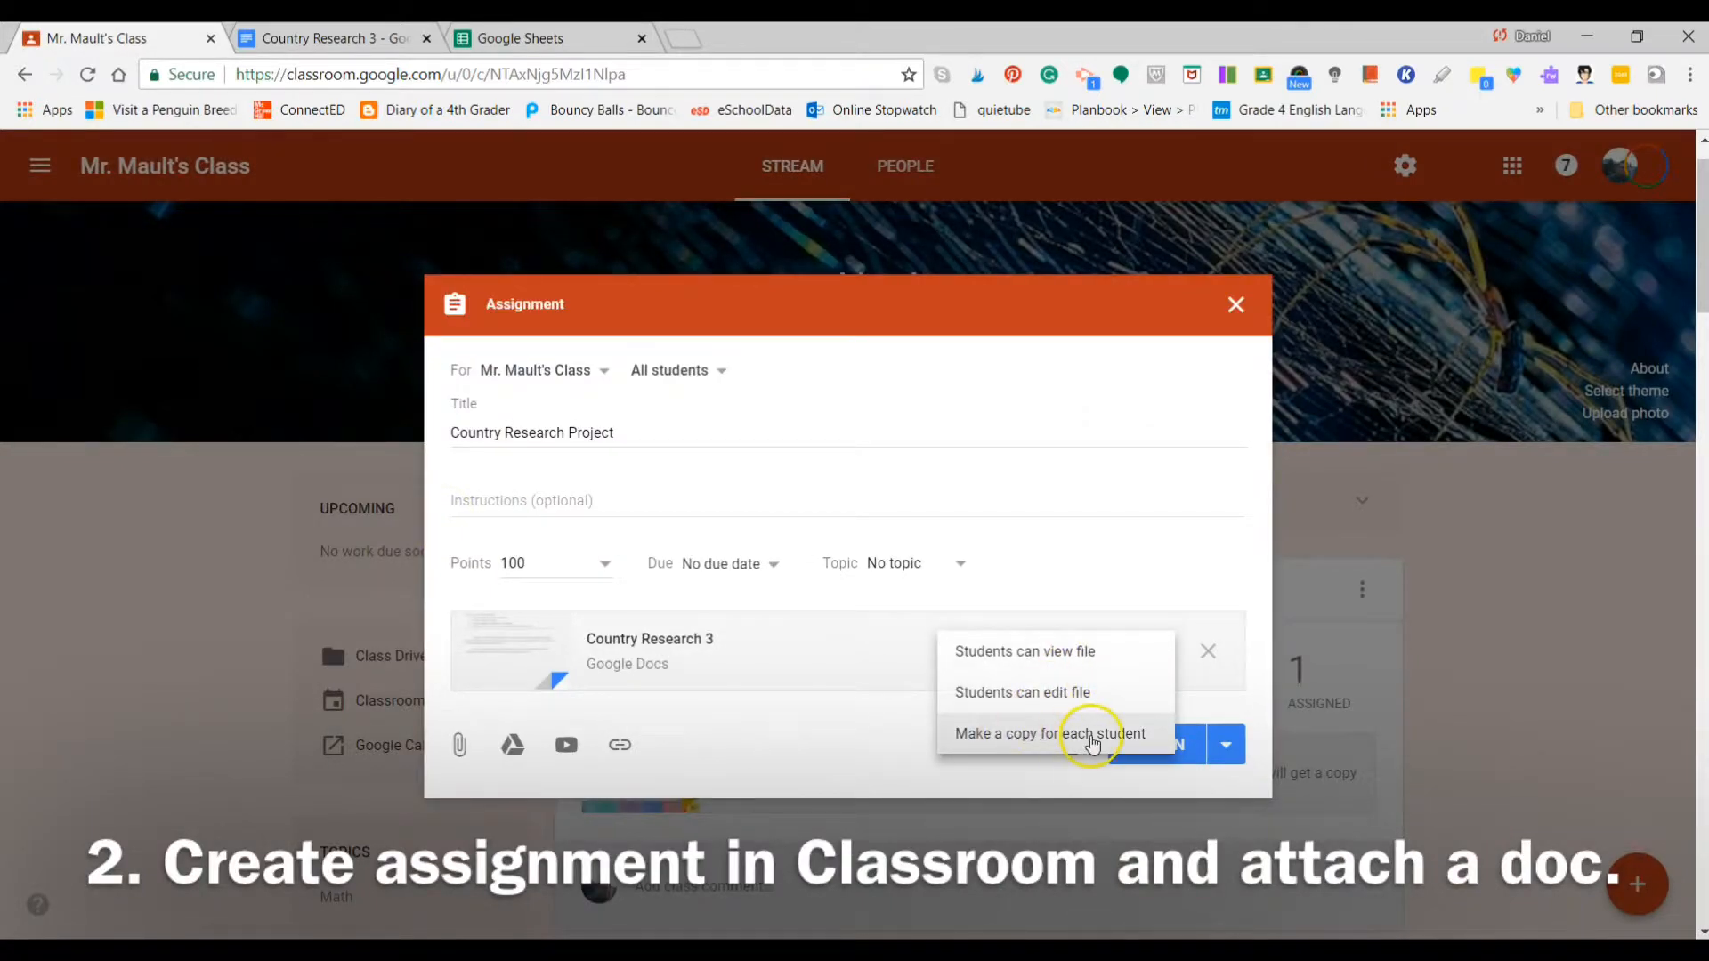
pyautogui.click(1086, 744)
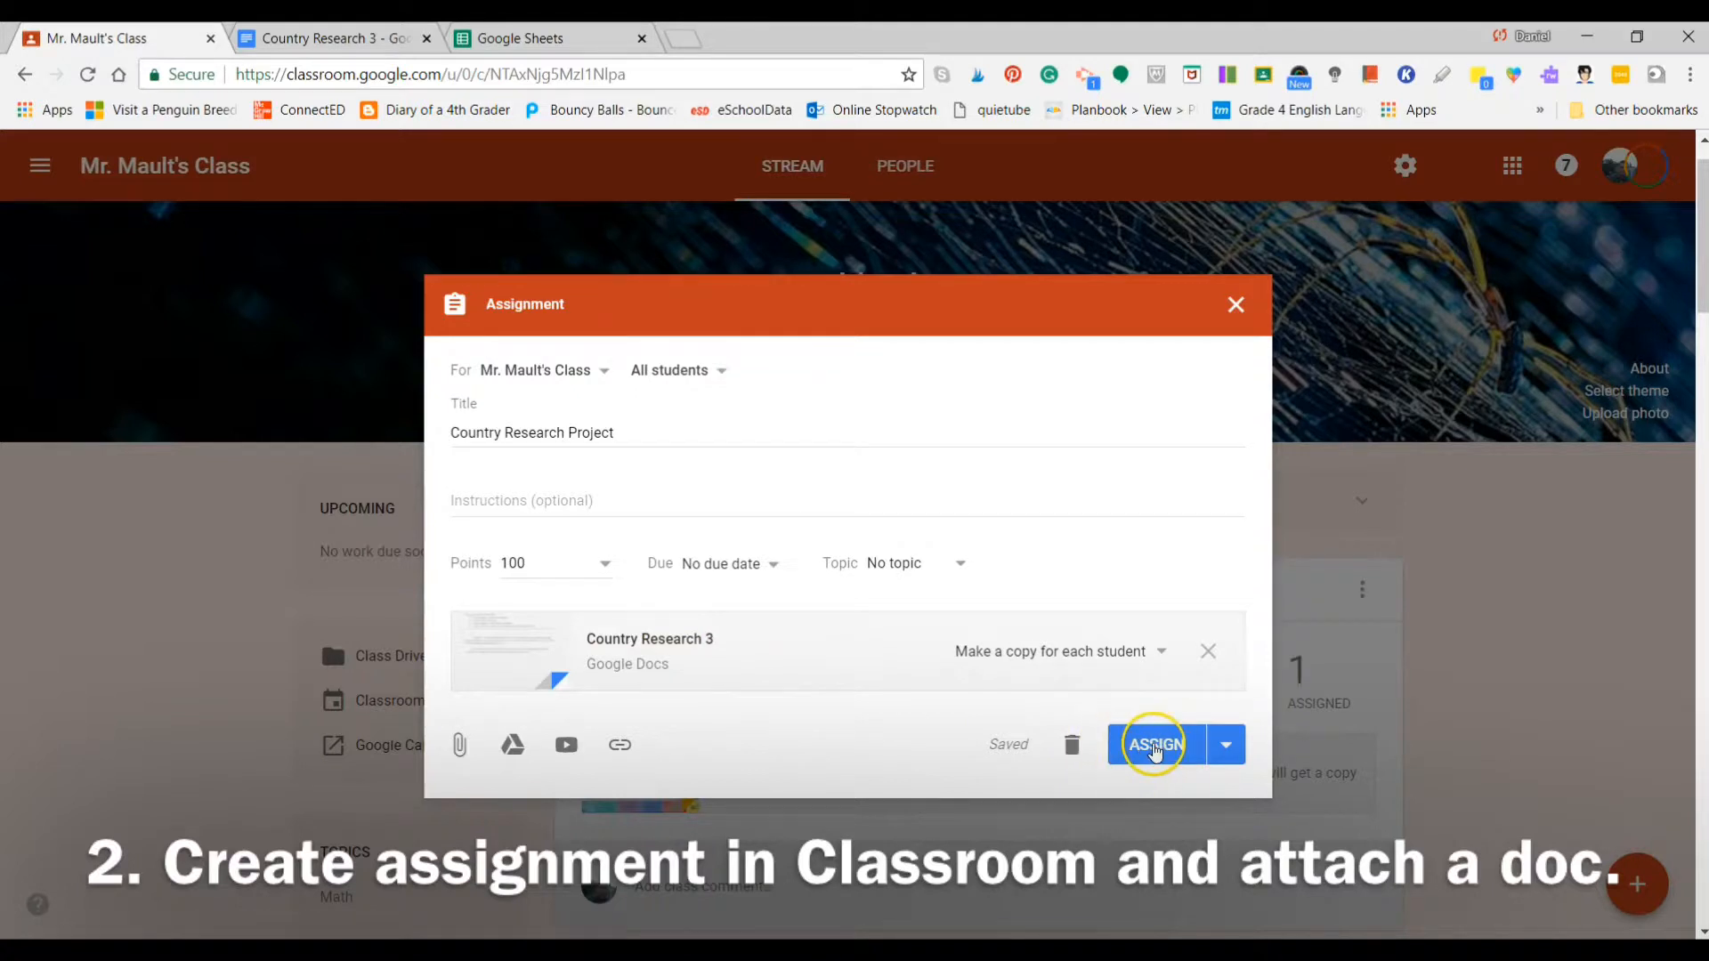
pyautogui.click(1155, 750)
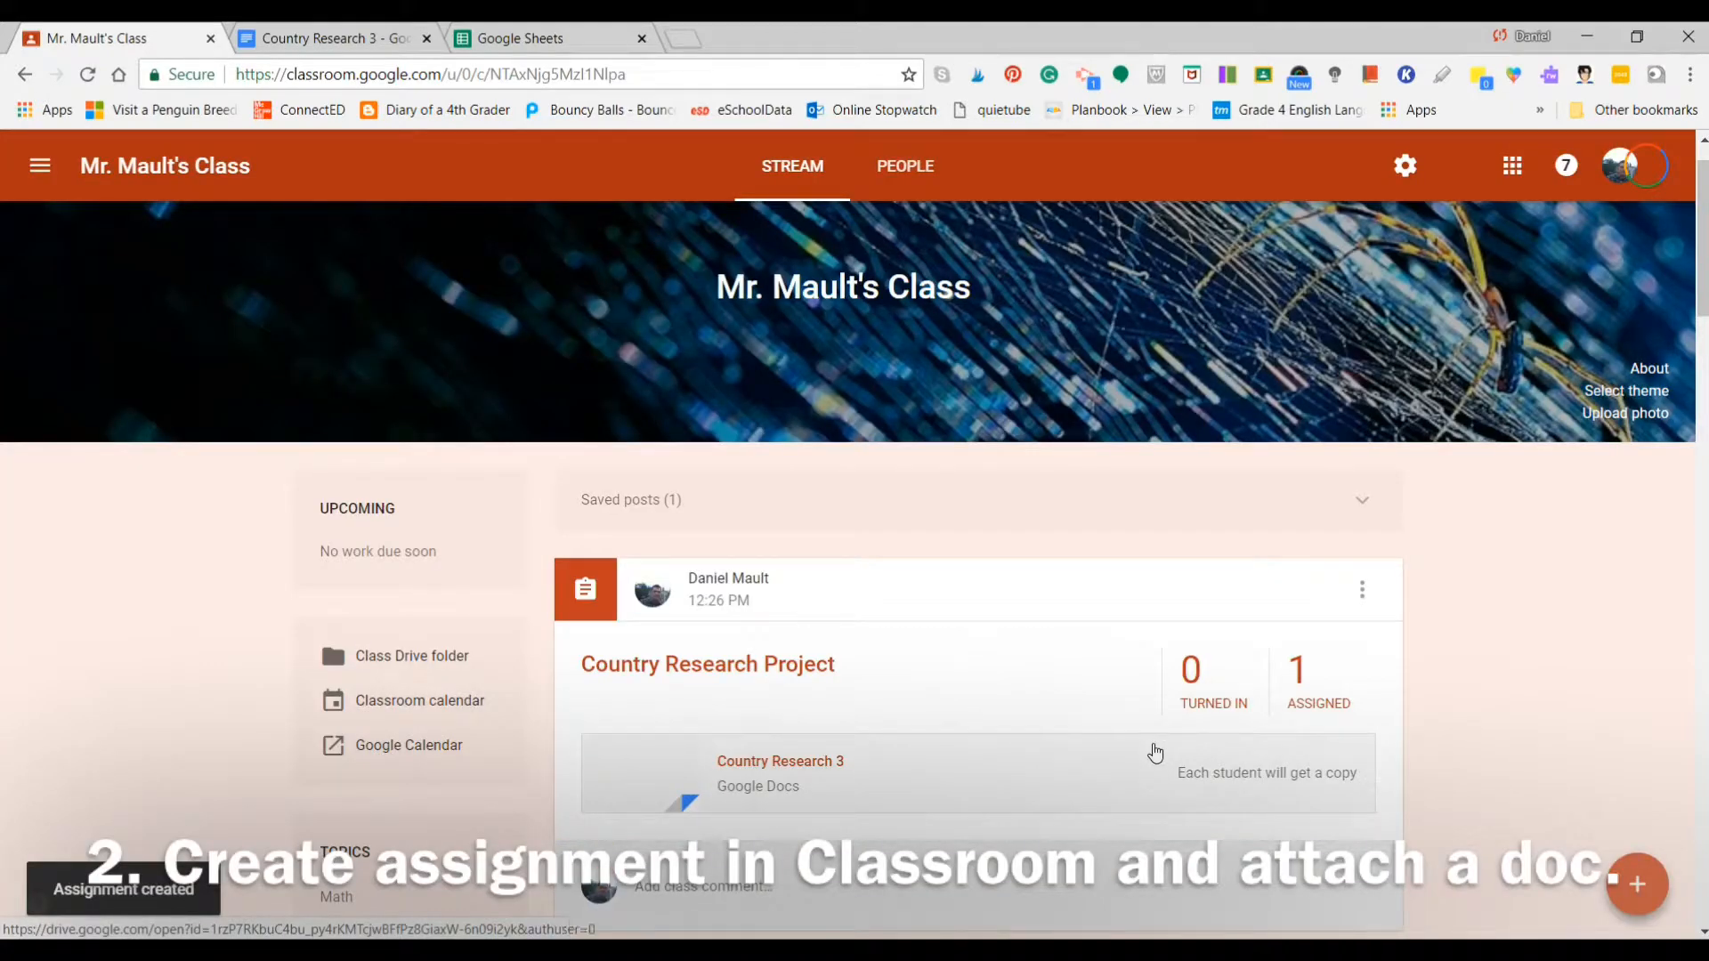
# - Open the student's copy of the document from the Country Research Project's assigned work, check it and close it
pyautogui.scroll(-1, 1154, 750)
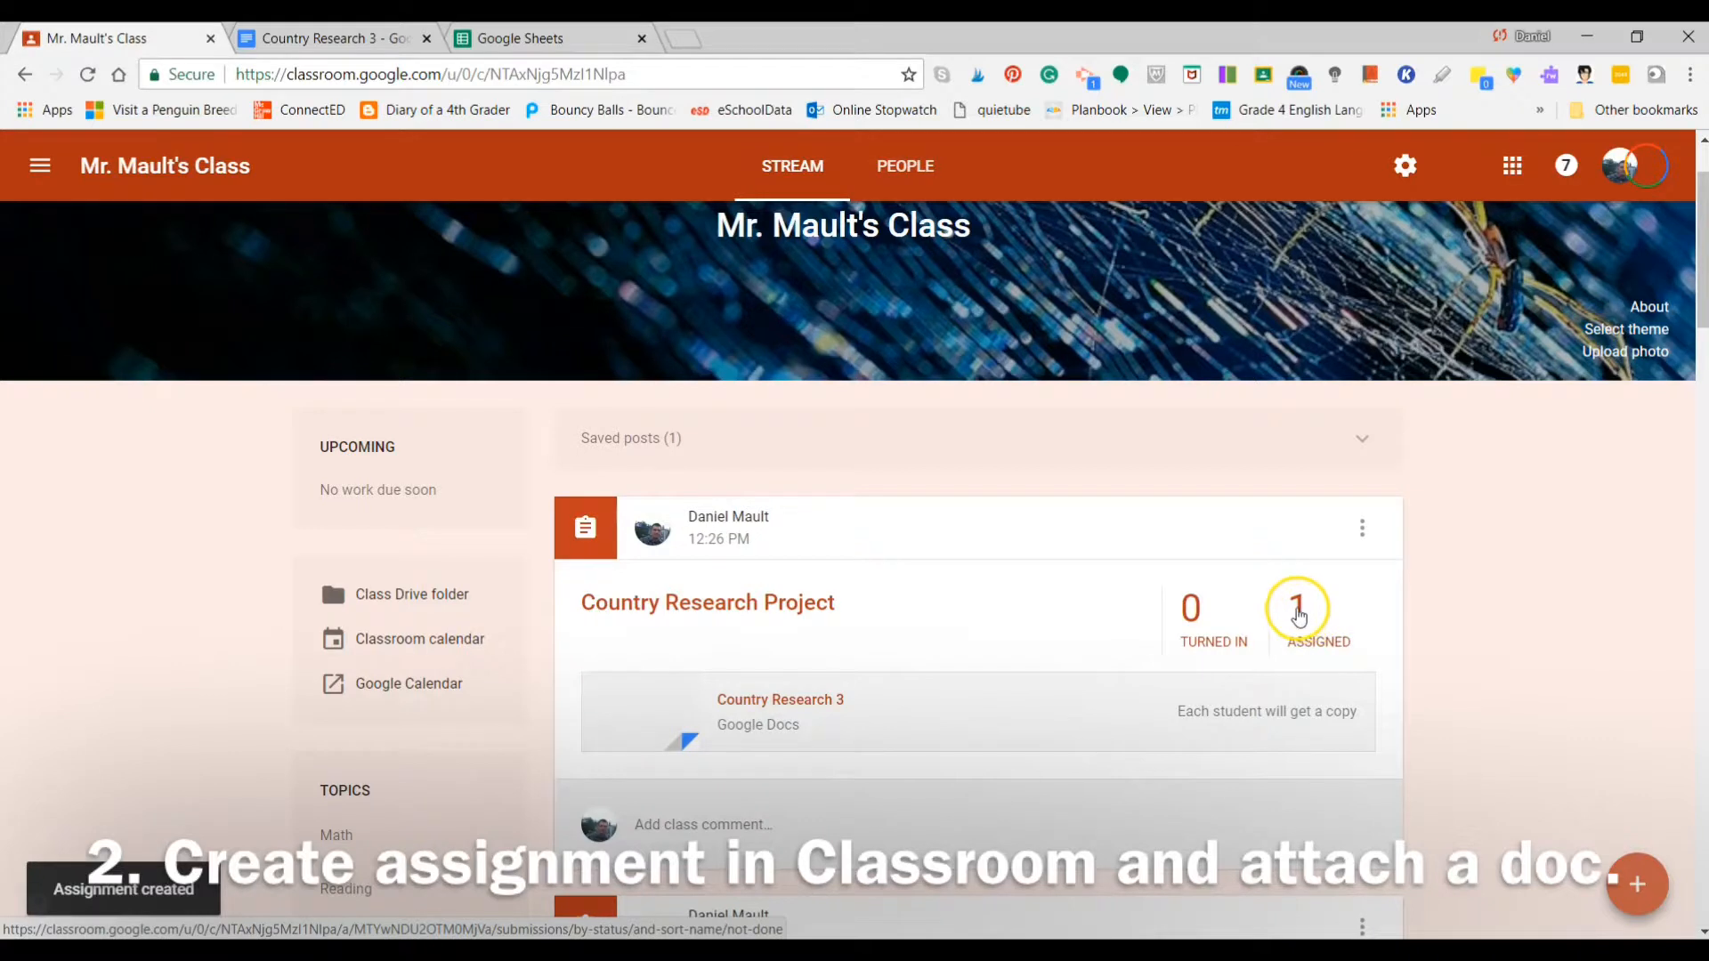
pyautogui.click(1300, 615)
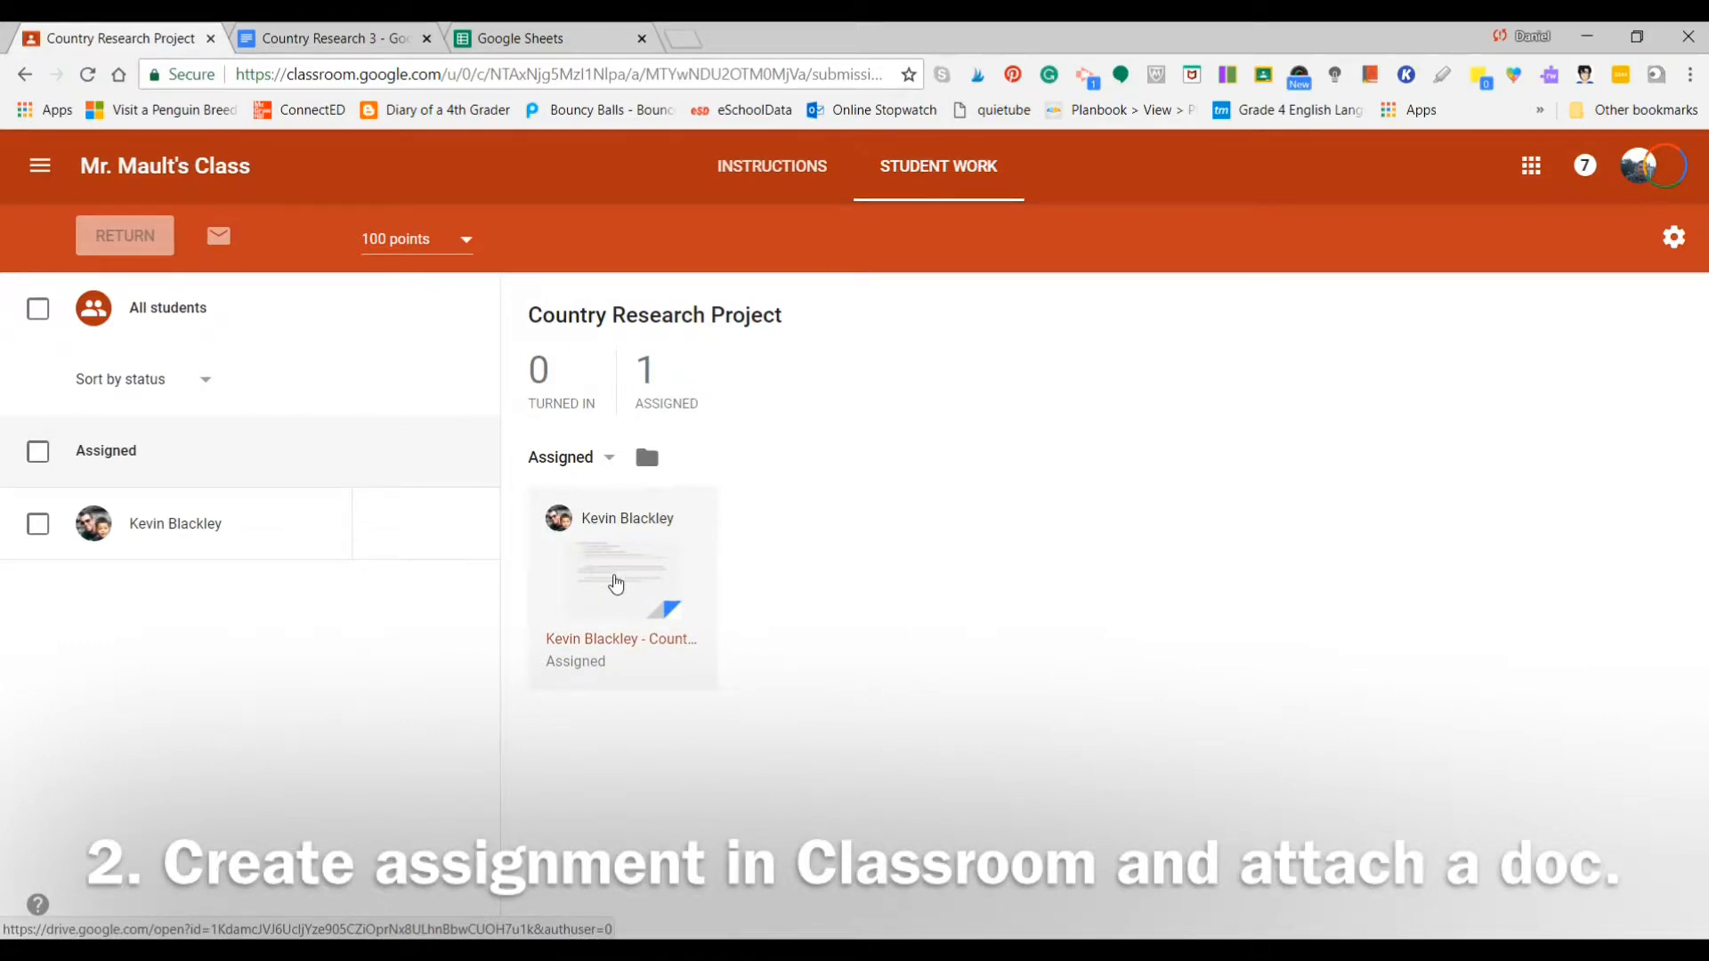
pyautogui.click(616, 583)
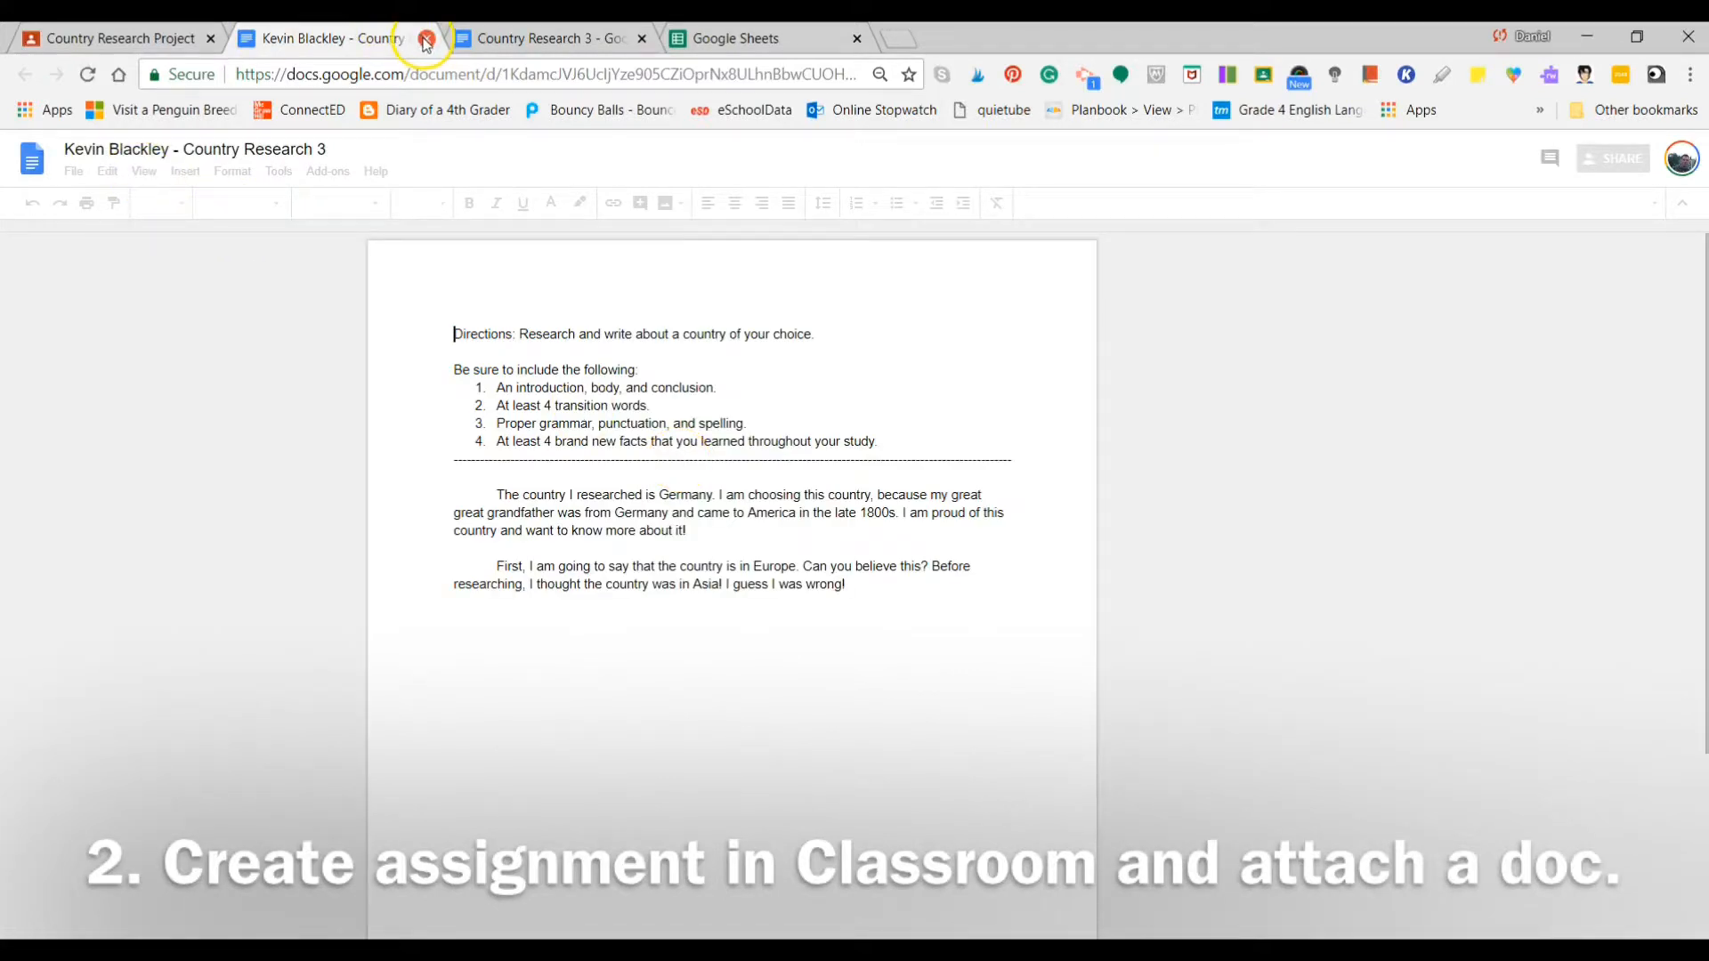
pyautogui.click(426, 39)
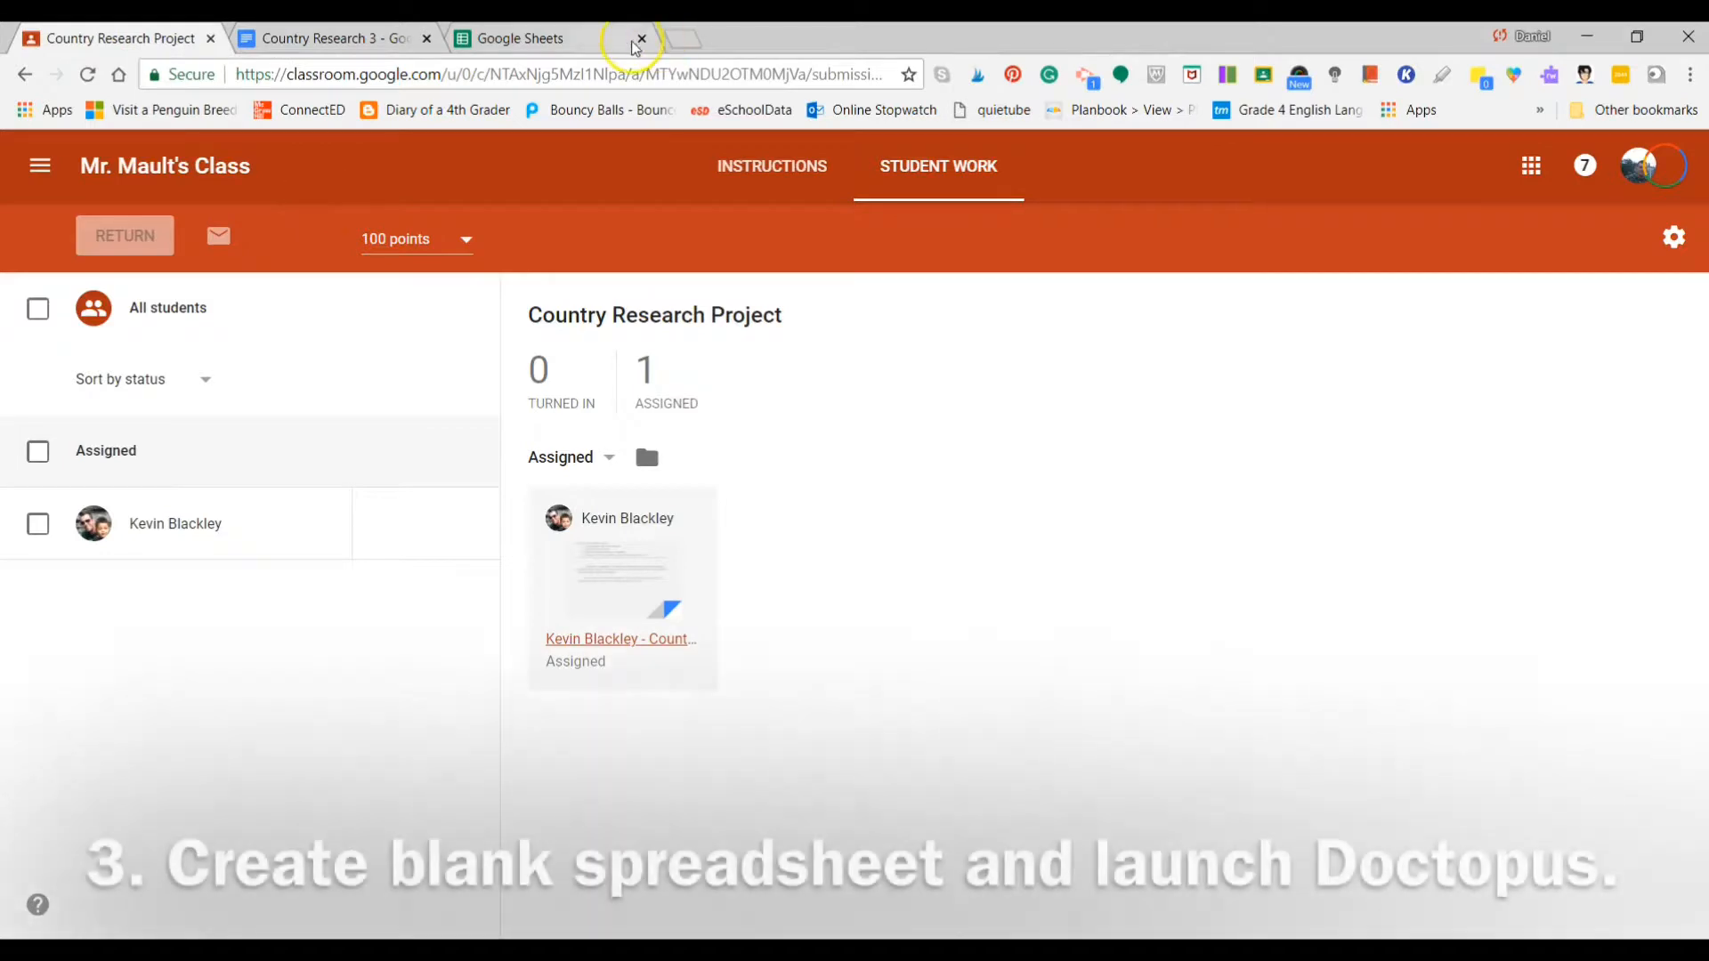
# - Switch to Google Sheets and create a blank spreadsheet
pyautogui.click(545, 42)
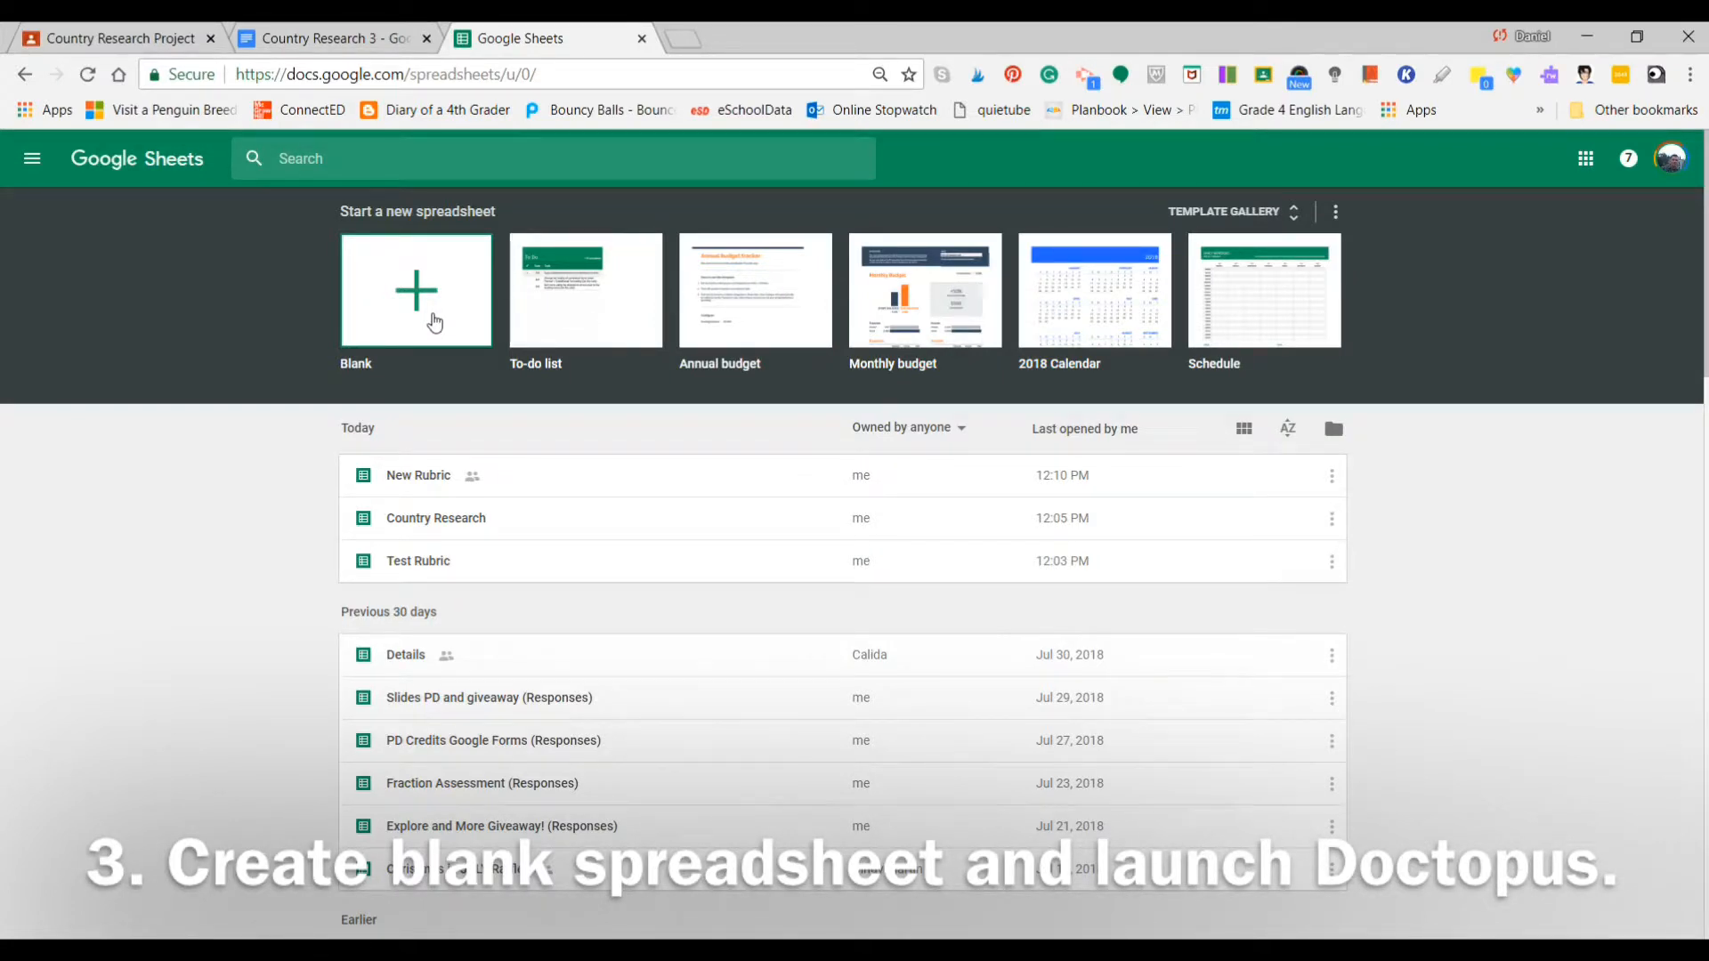
pyautogui.click(427, 299)
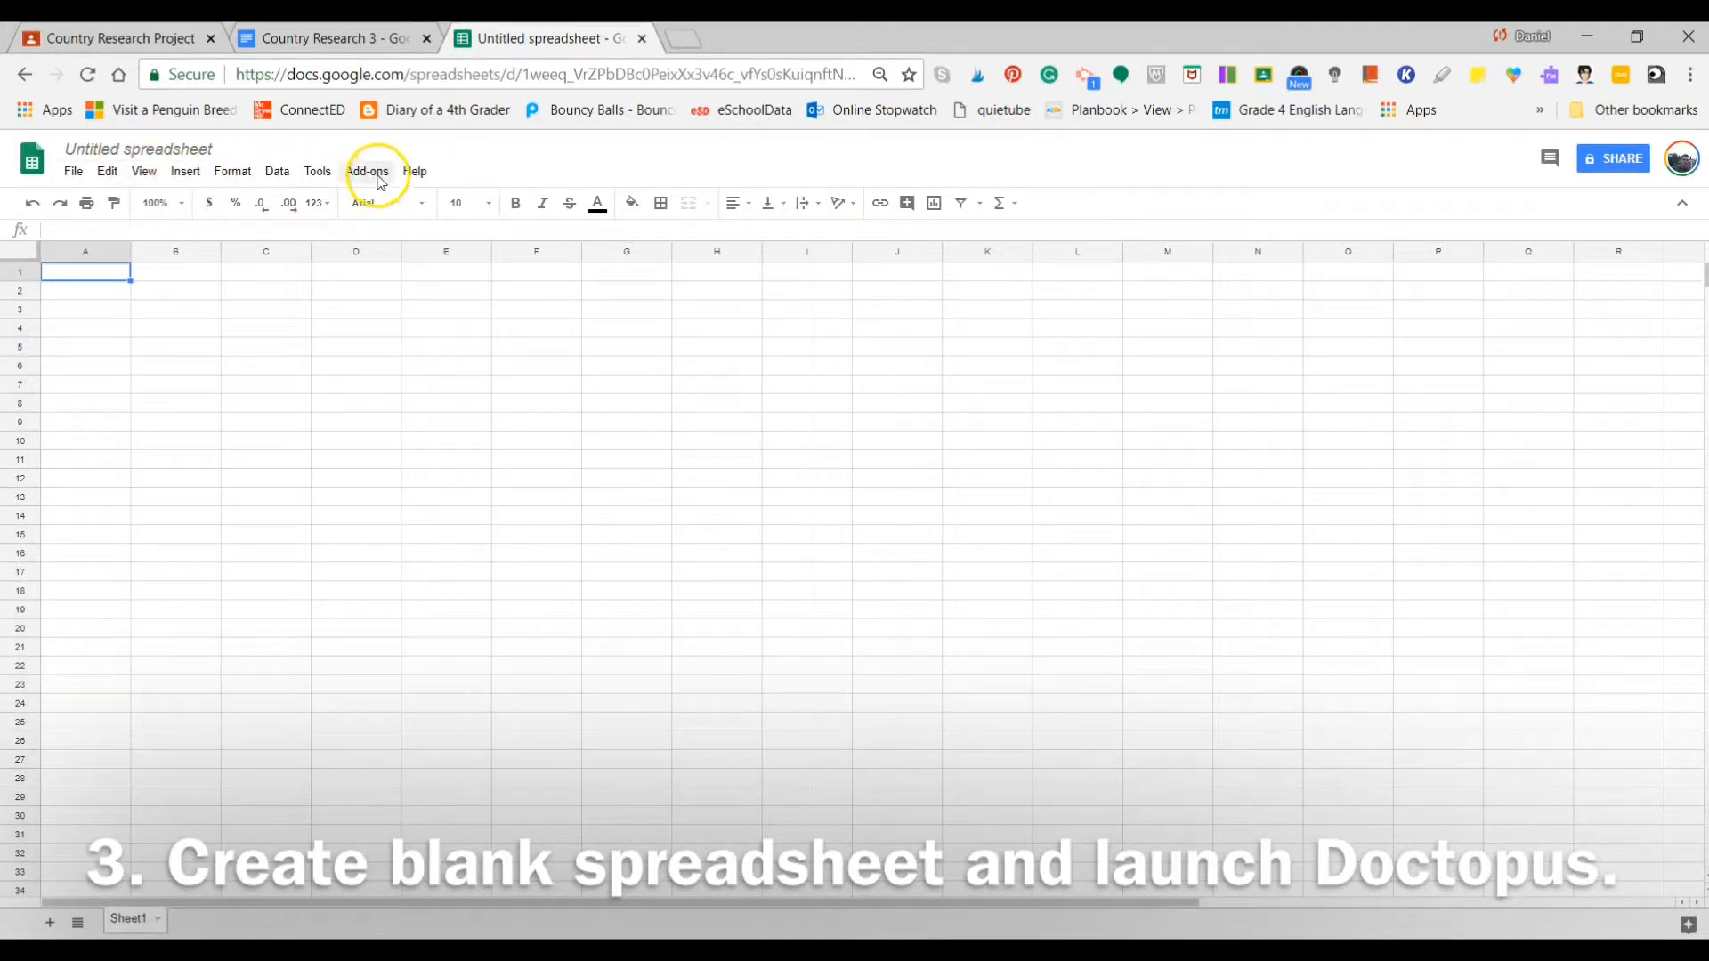
pyautogui.click(380, 183)
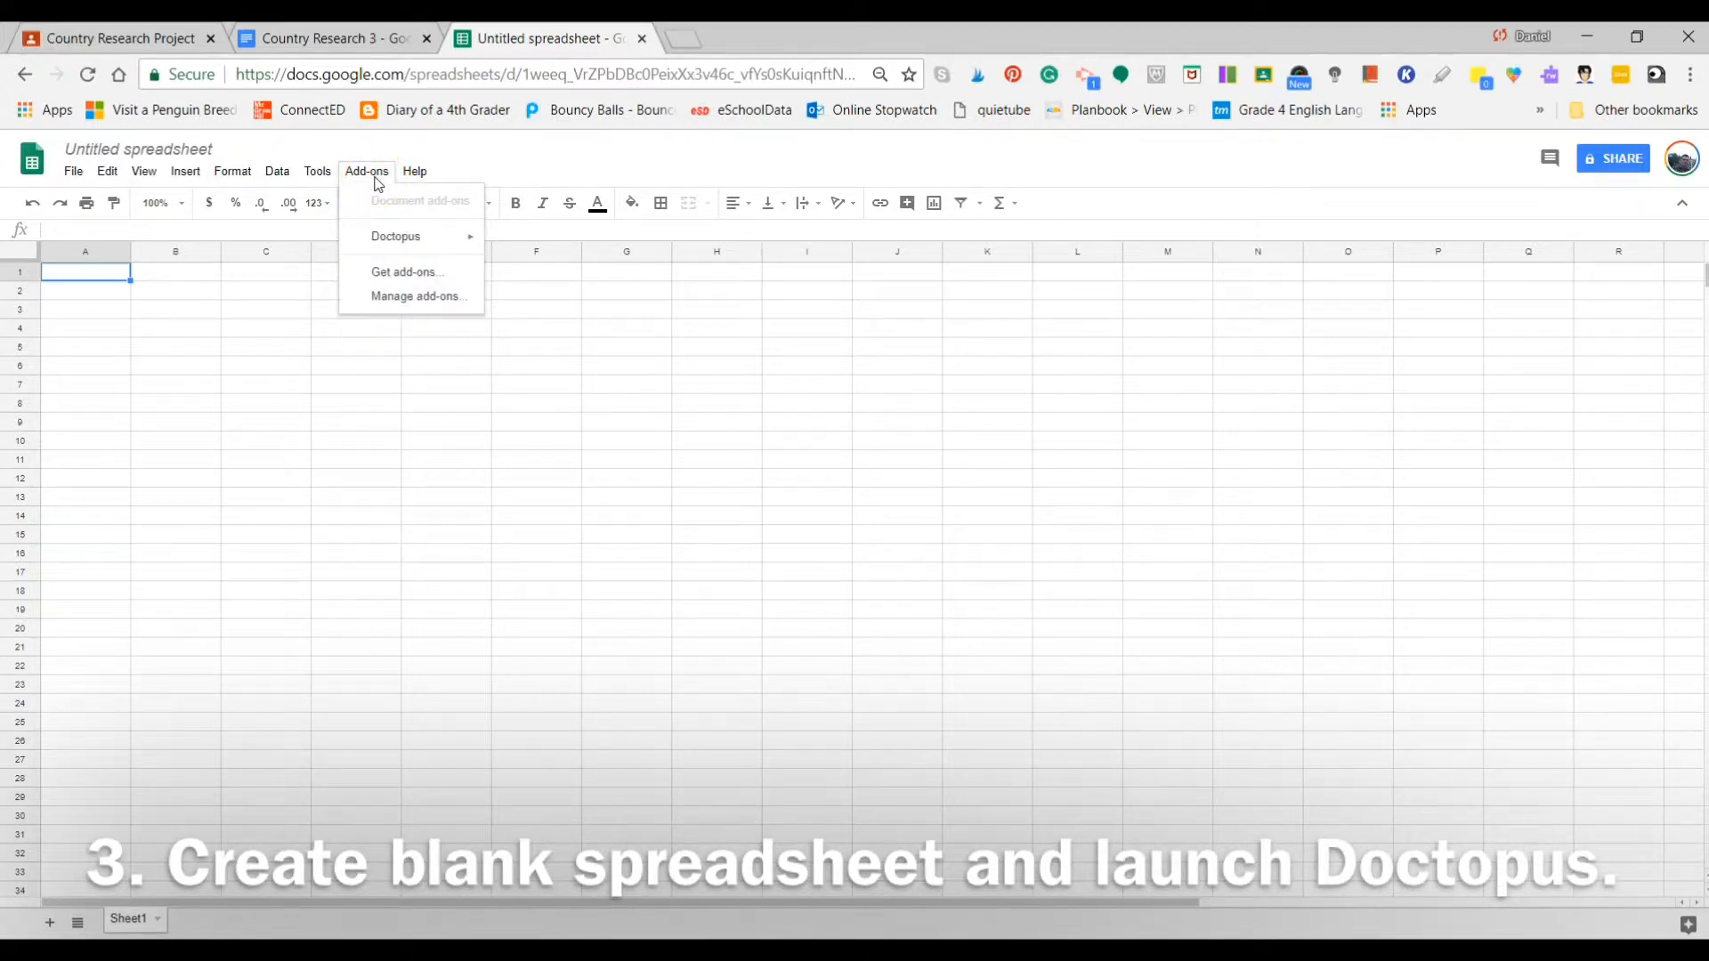
pyautogui.click(379, 183)
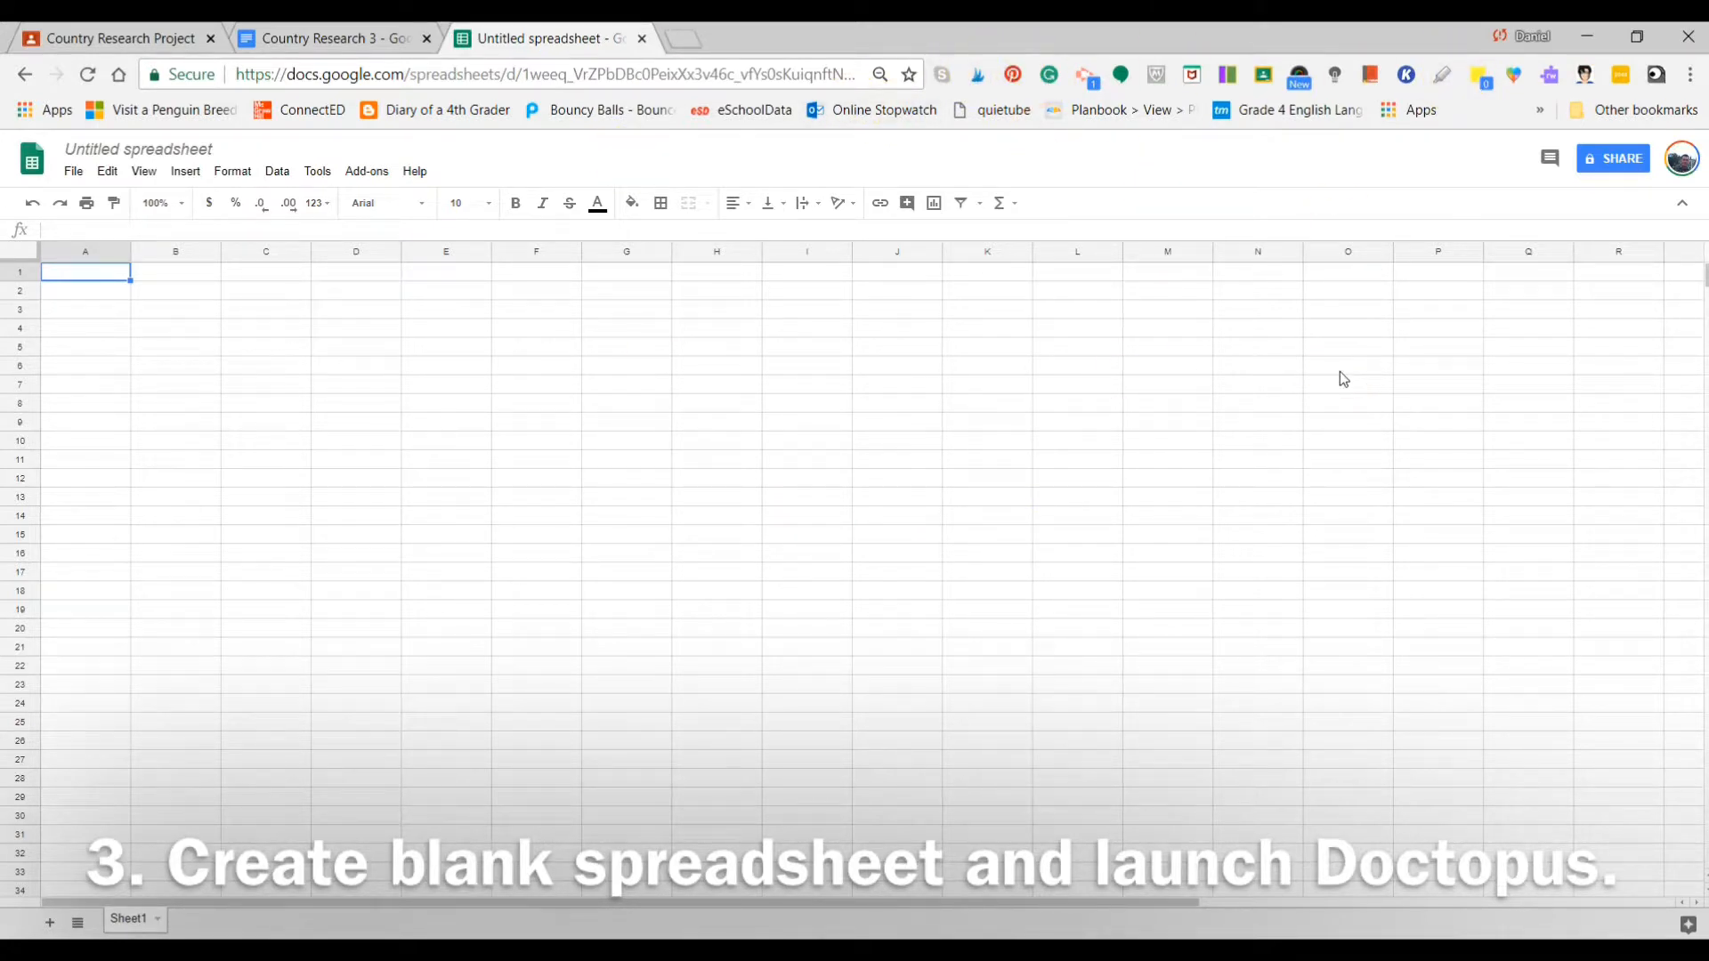
# - Launch the Doctopus add-on in the blank spreadsheet and dismiss its application access notice
pyautogui.click(360, 171)
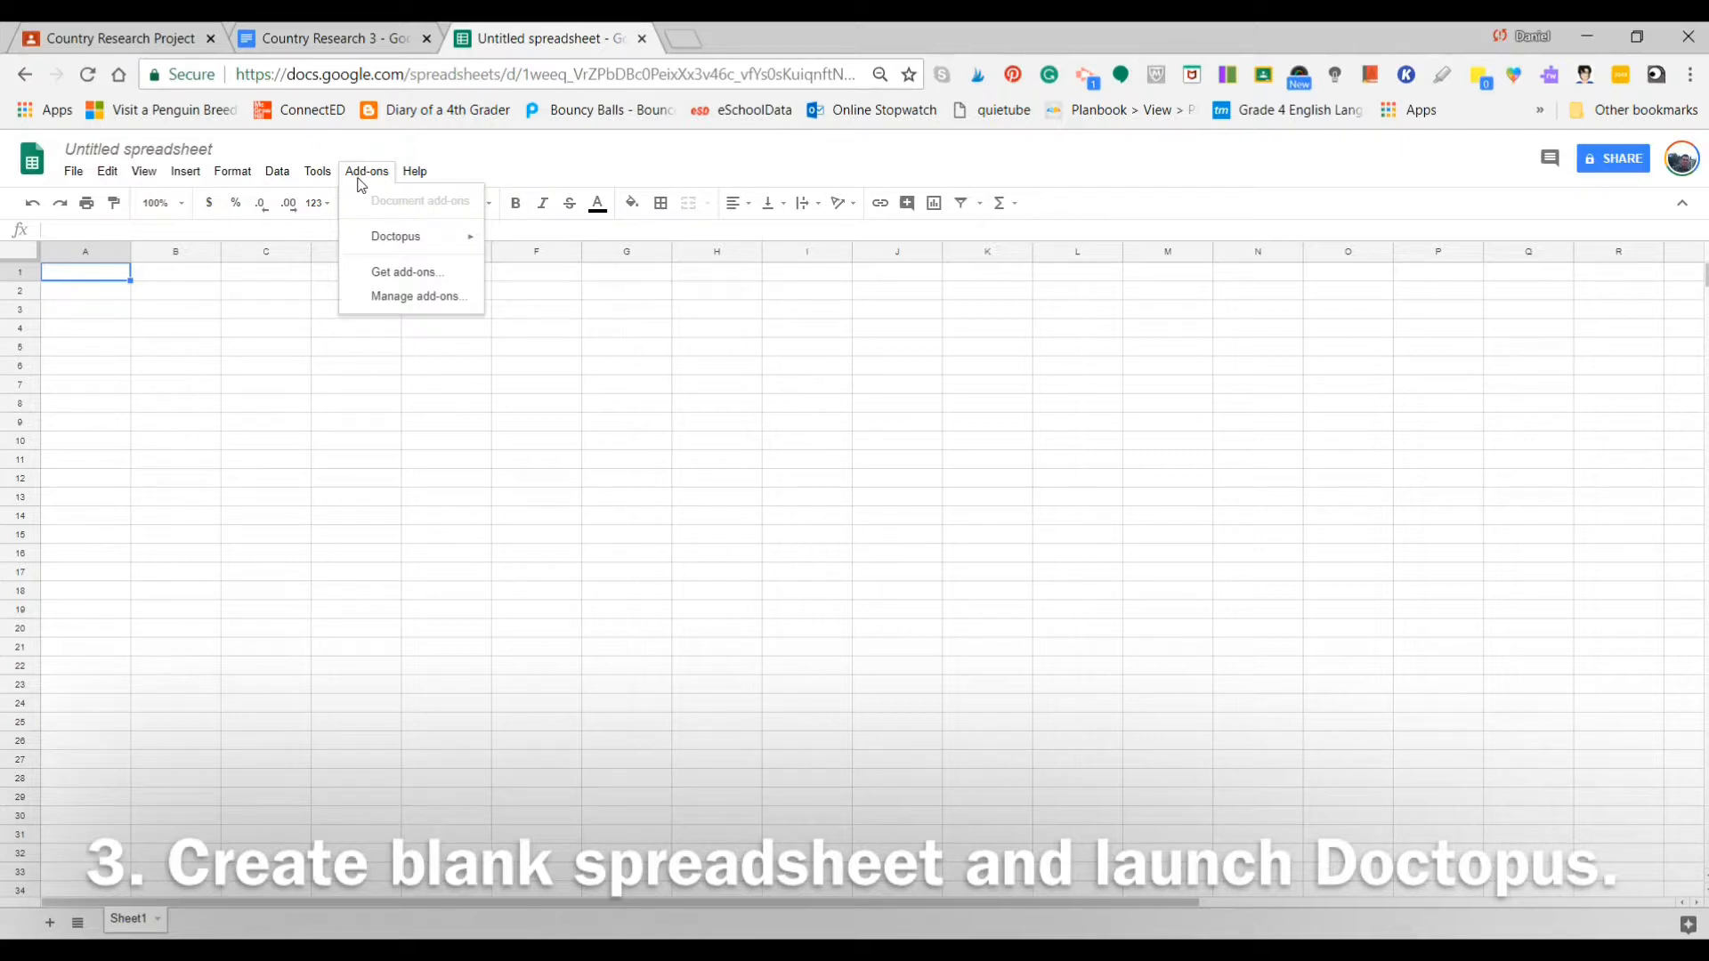
pyautogui.moveTo(441, 241)
pyautogui.click(368, 177)
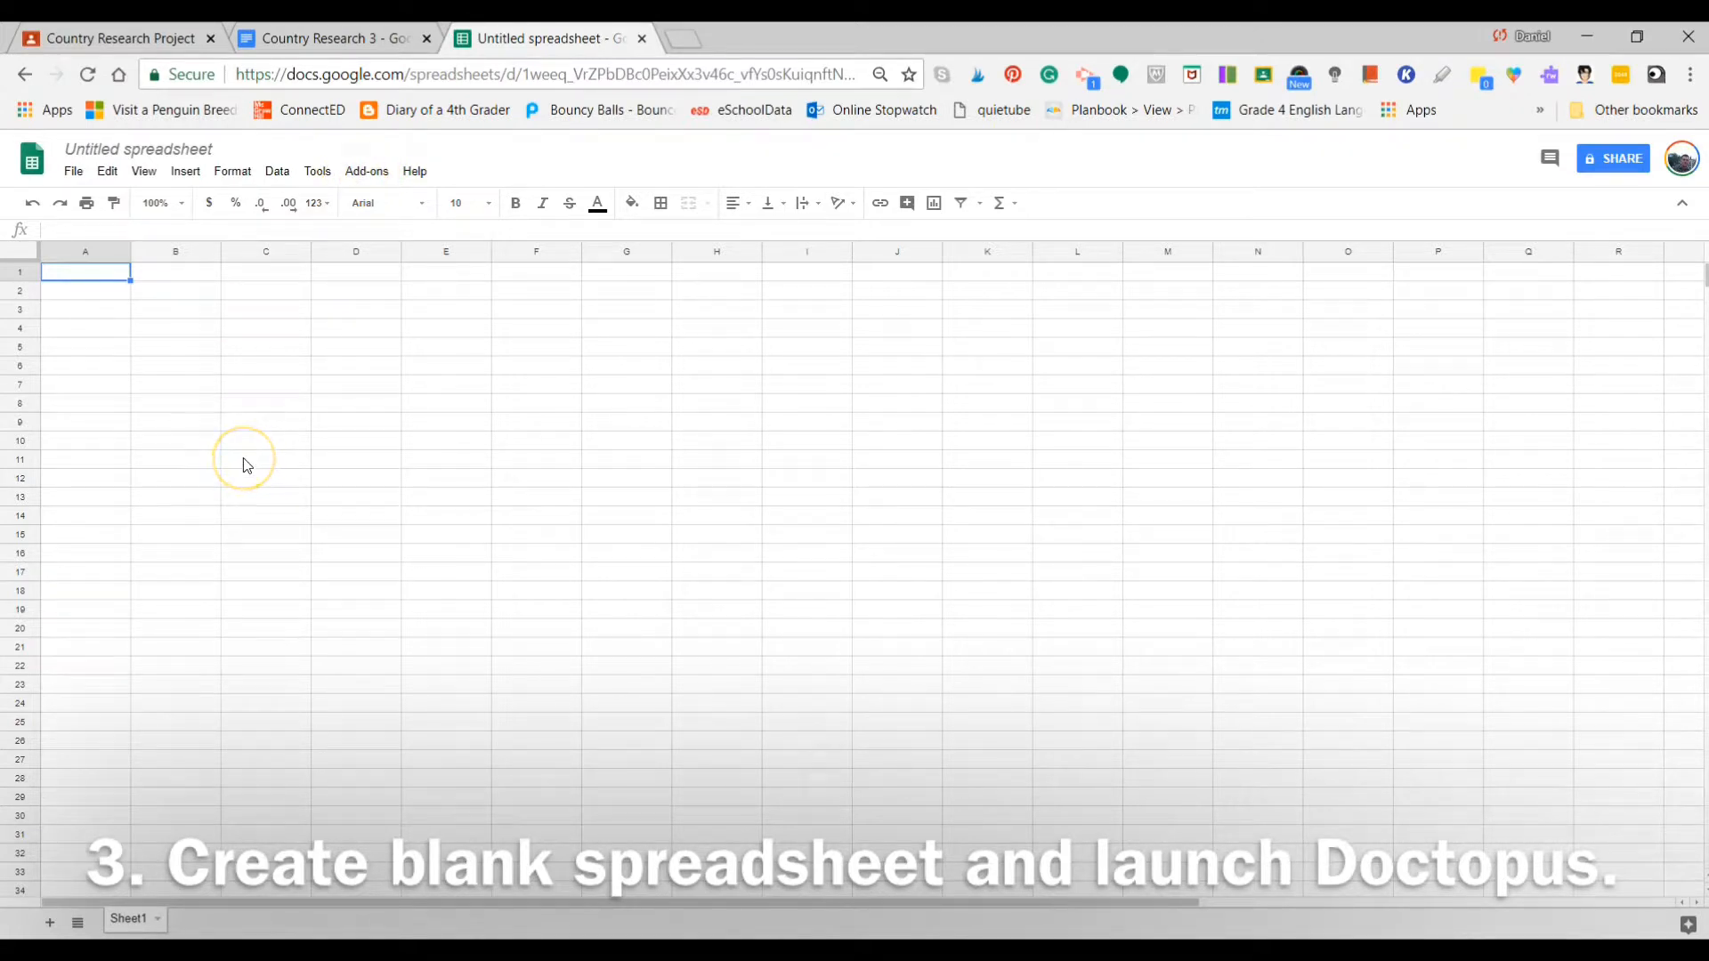
pyautogui.click(366, 174)
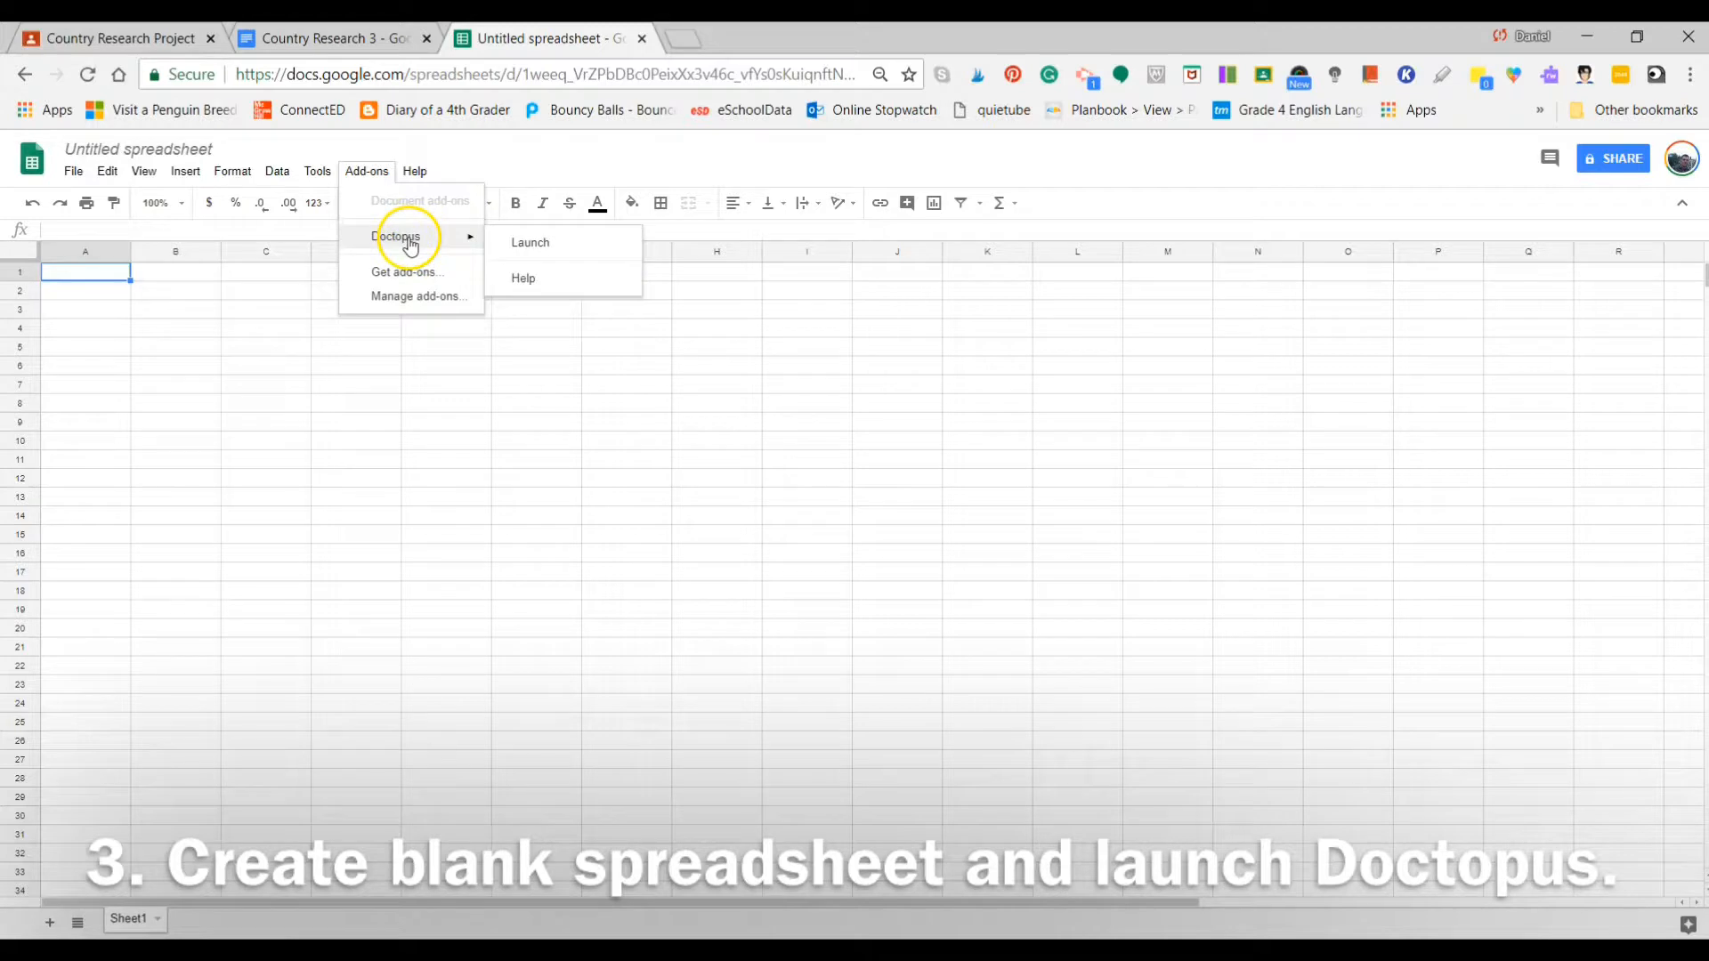
pyautogui.click(552, 254)
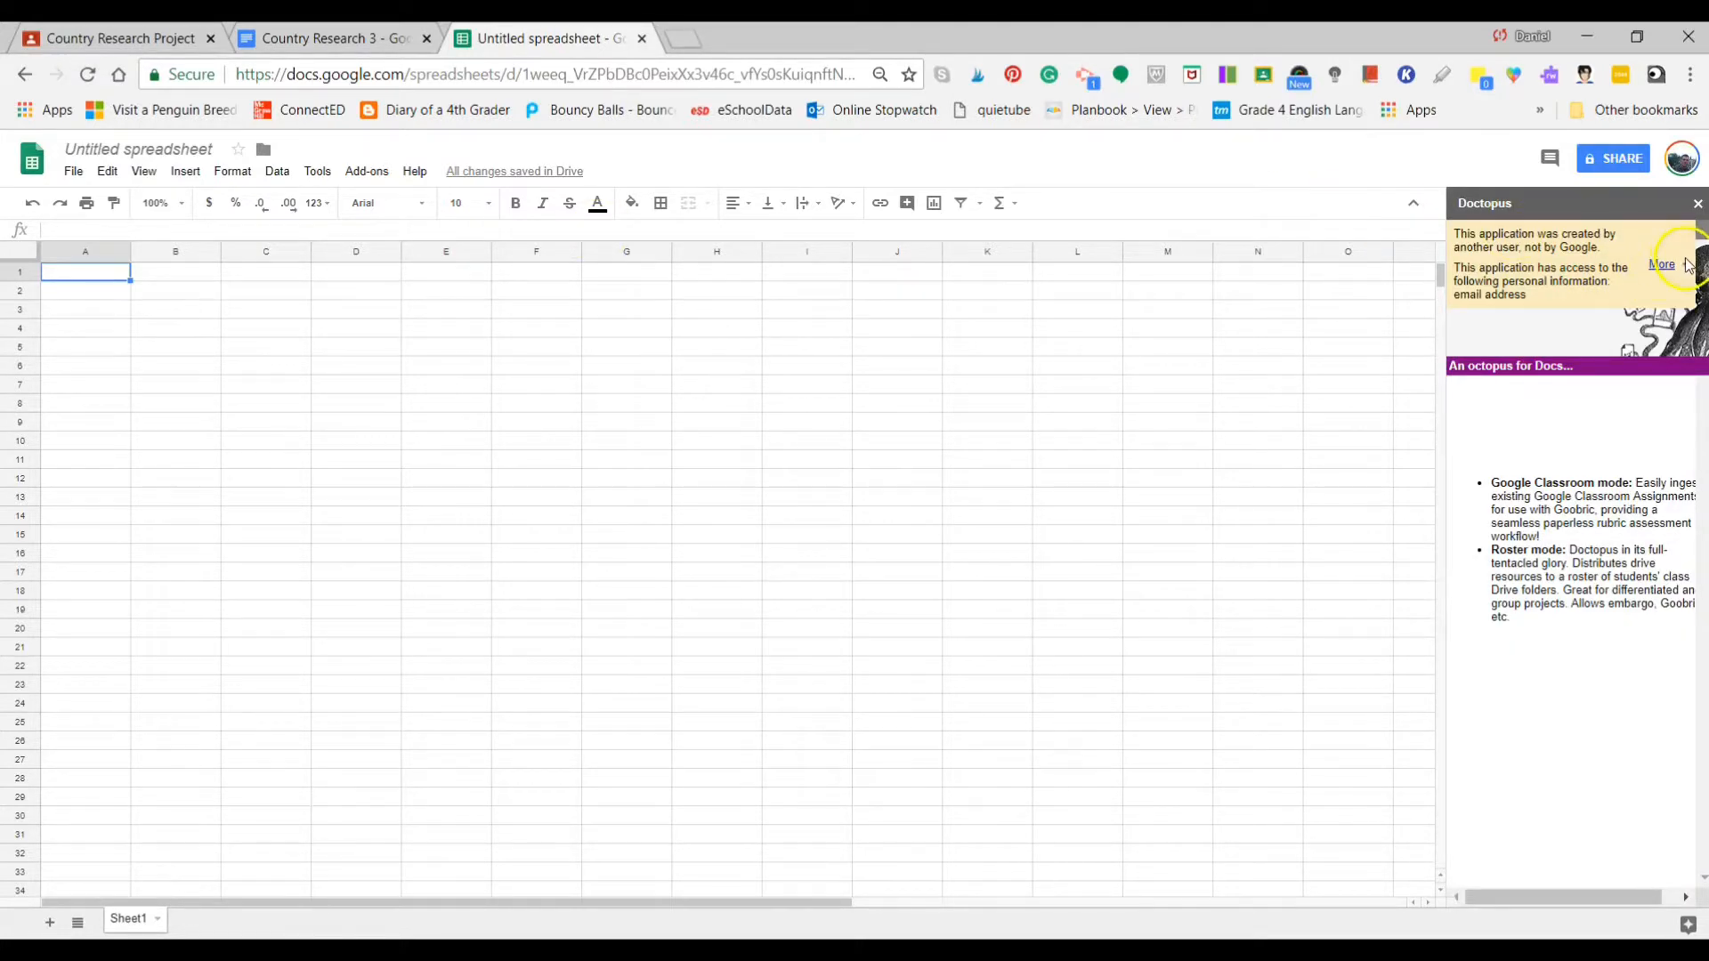
pyautogui.click(1664, 266)
pyautogui.click(1581, 310)
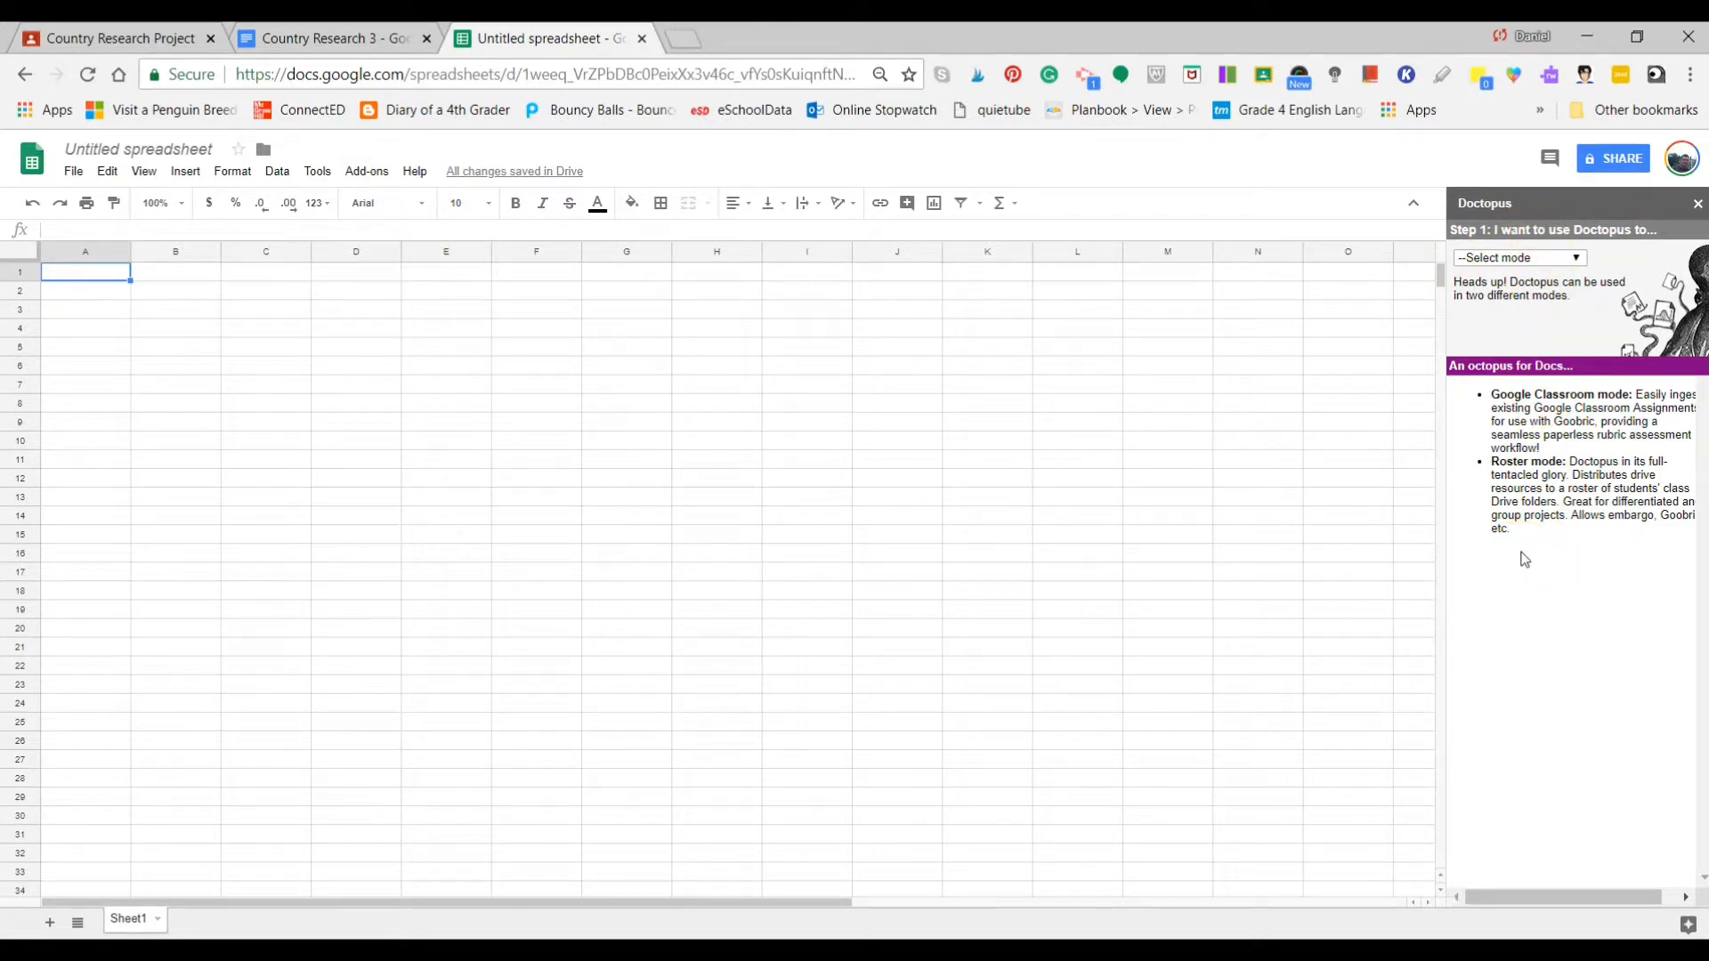
# - Check the Country Research Project post on the class stream in Google Classroom and return to the spreadsheet
pyautogui.click(1535, 260)
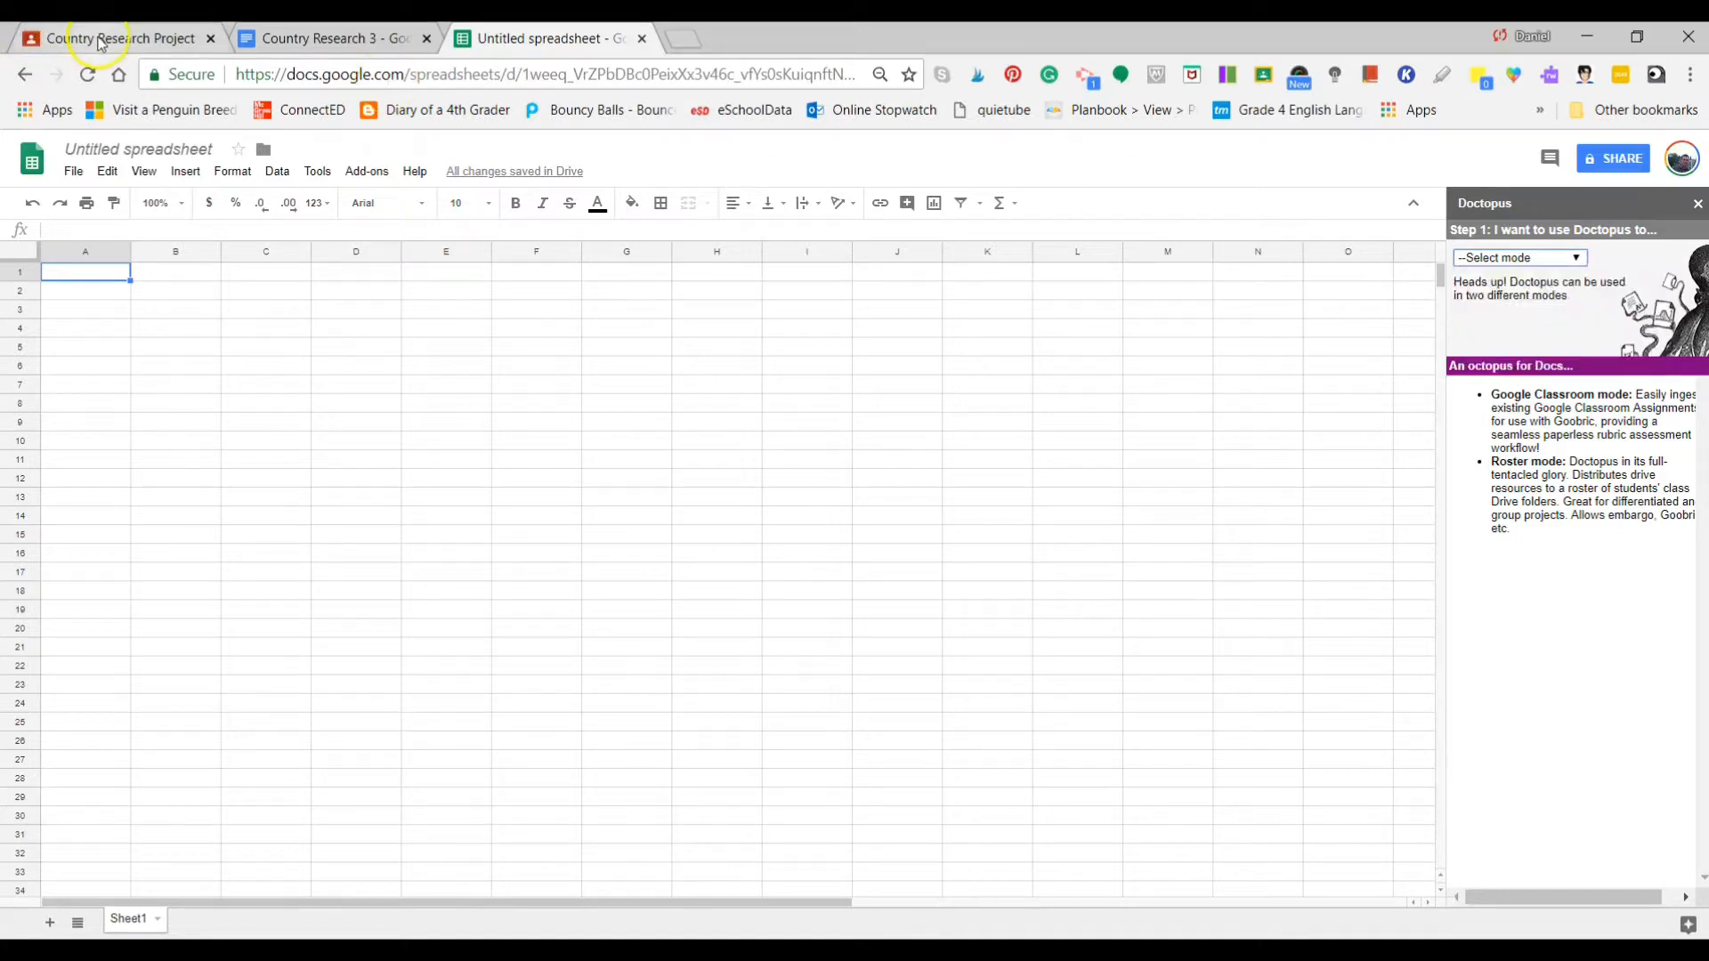
pyautogui.click(102, 45)
pyautogui.click(145, 168)
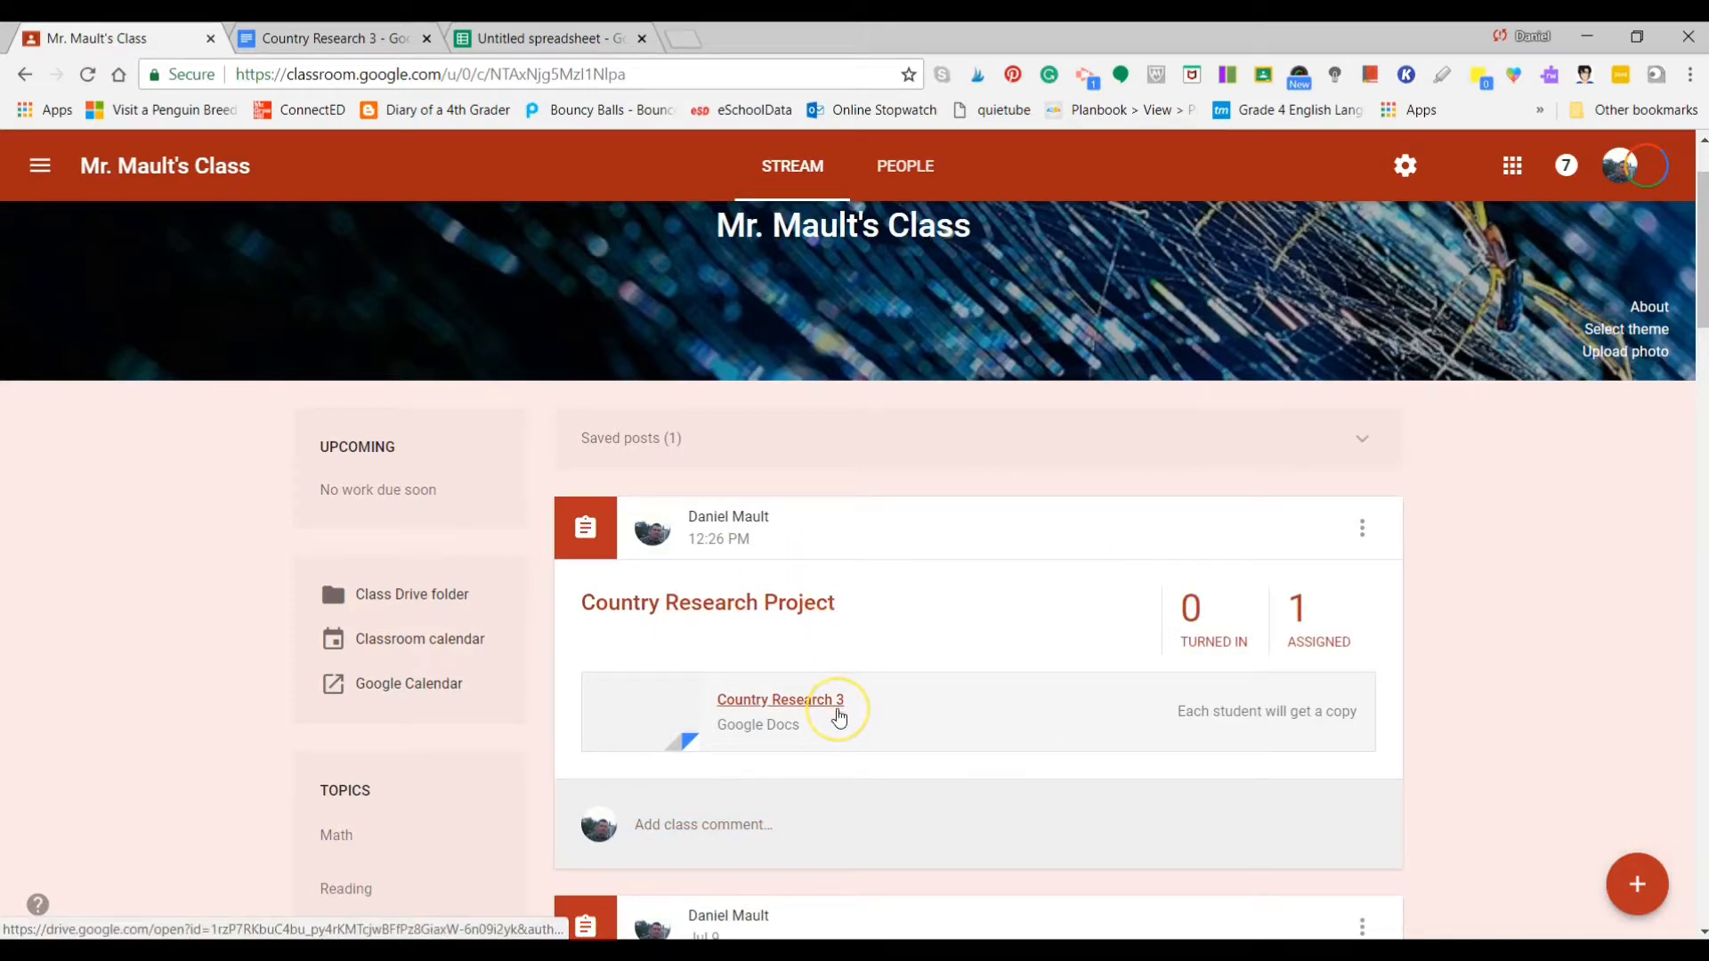
pyautogui.click(768, 742)
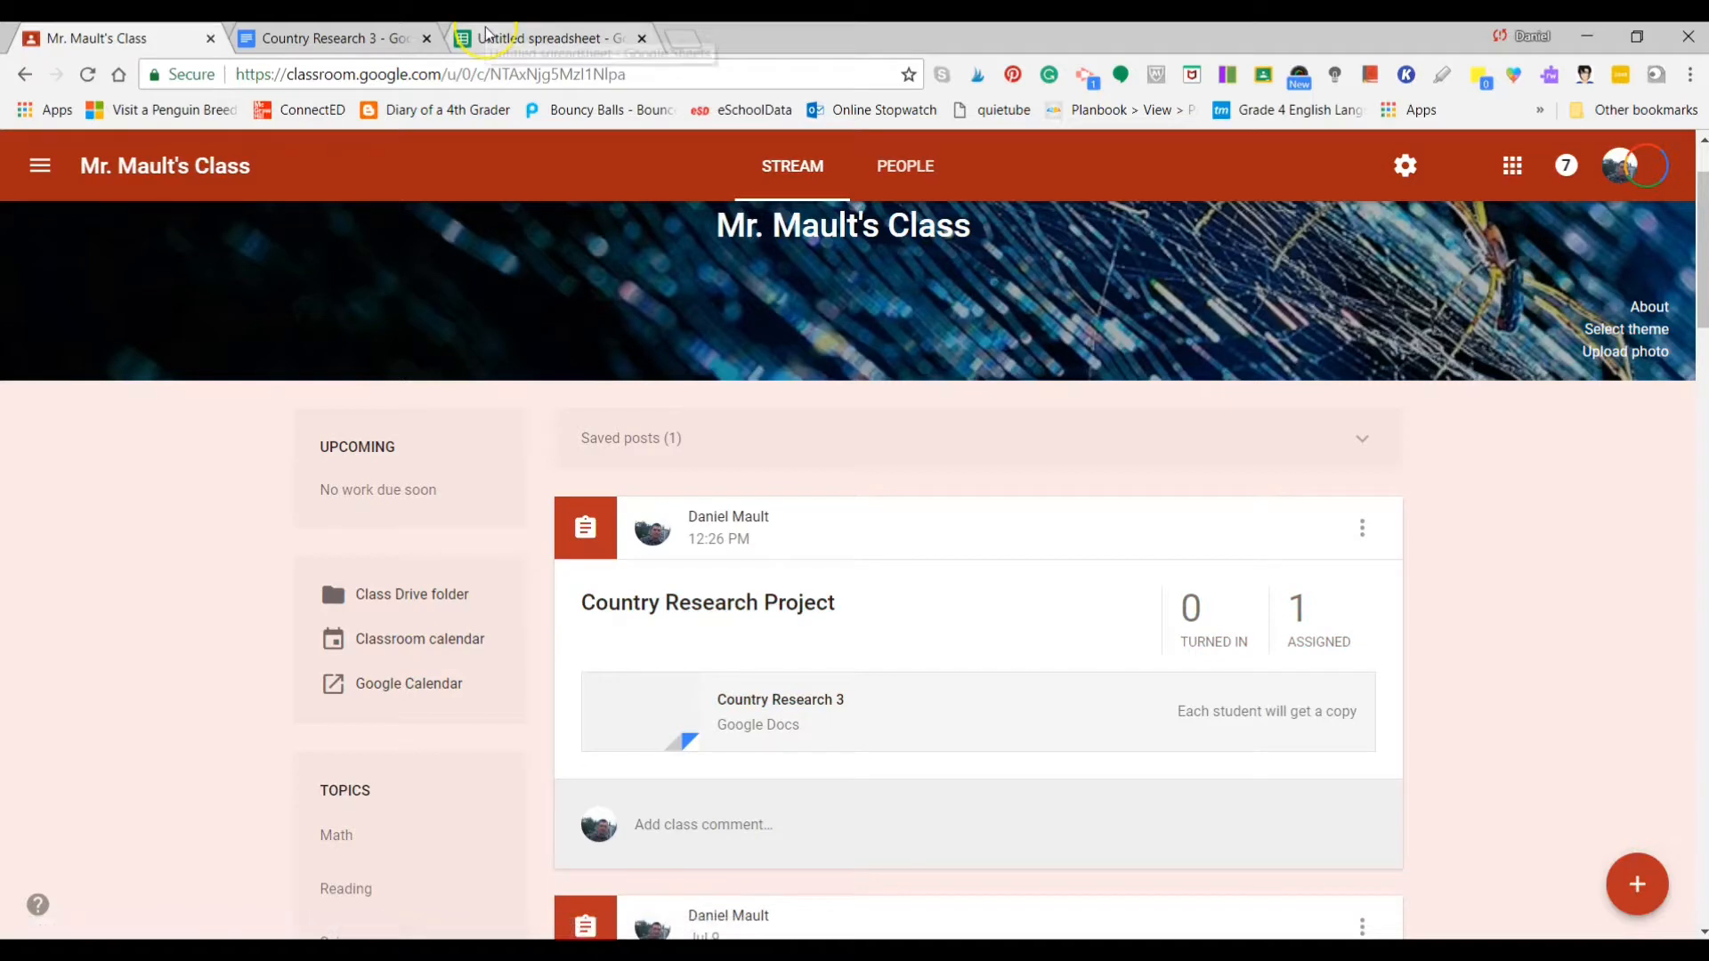
pyautogui.click(488, 38)
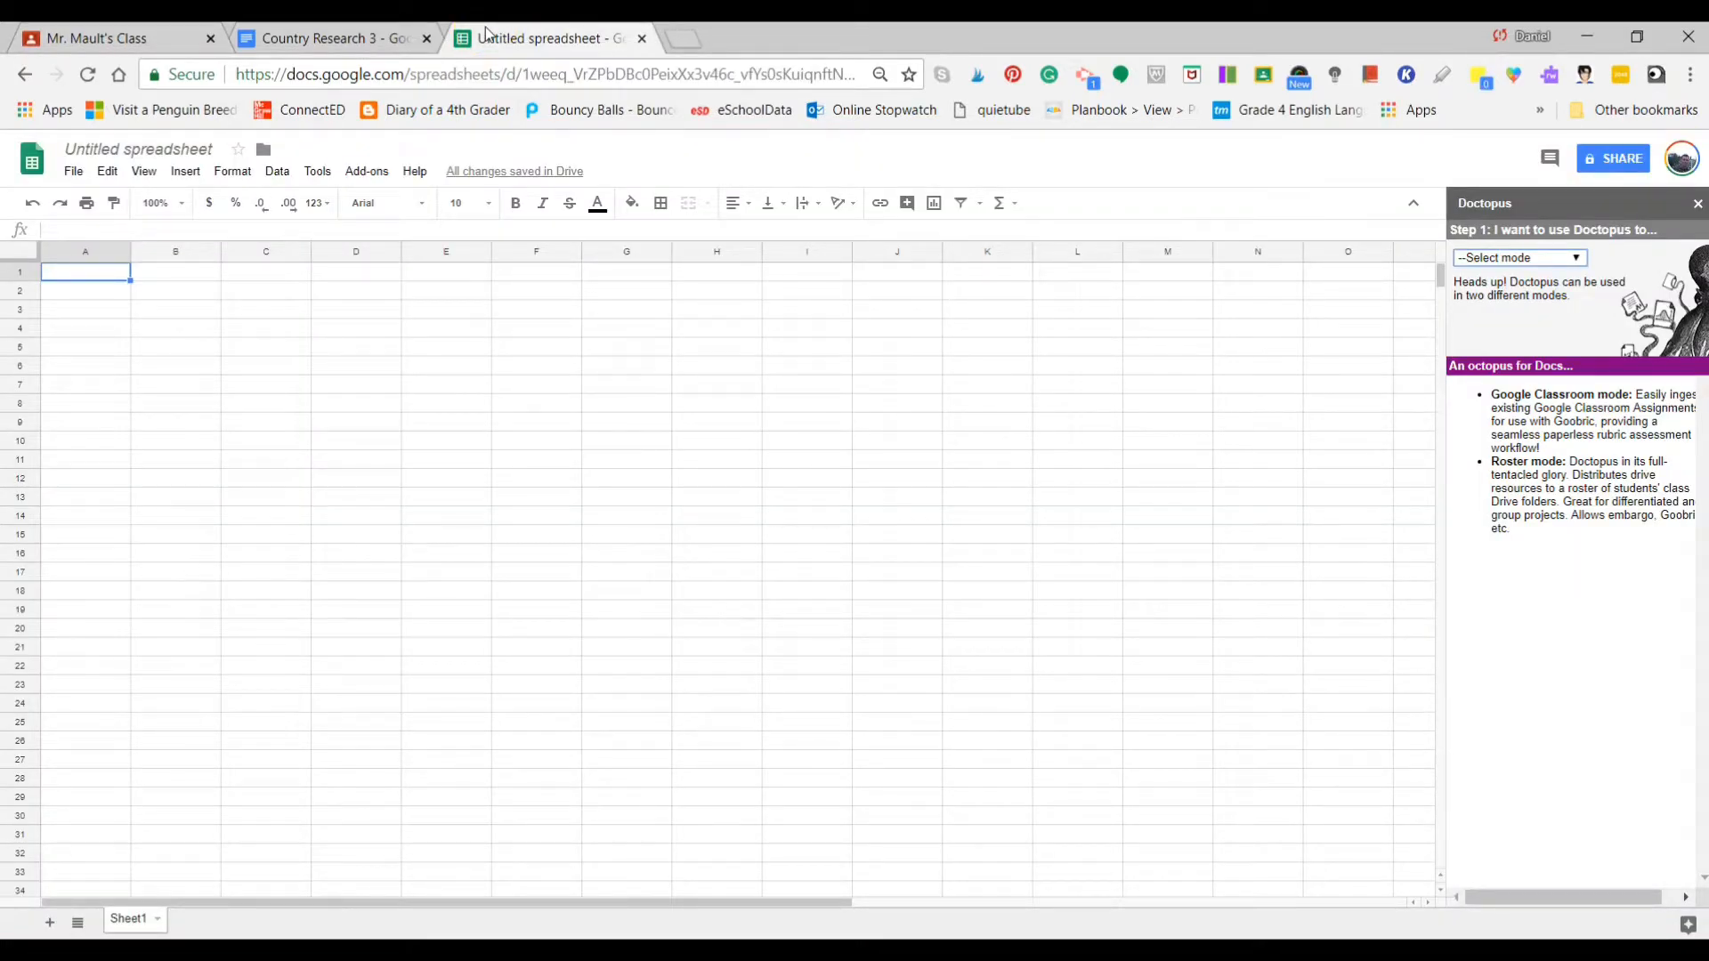
# - Set Doctopus to ingest a Google Classroom assignment and choose the teacher's own class as the source
pyautogui.click(1496, 260)
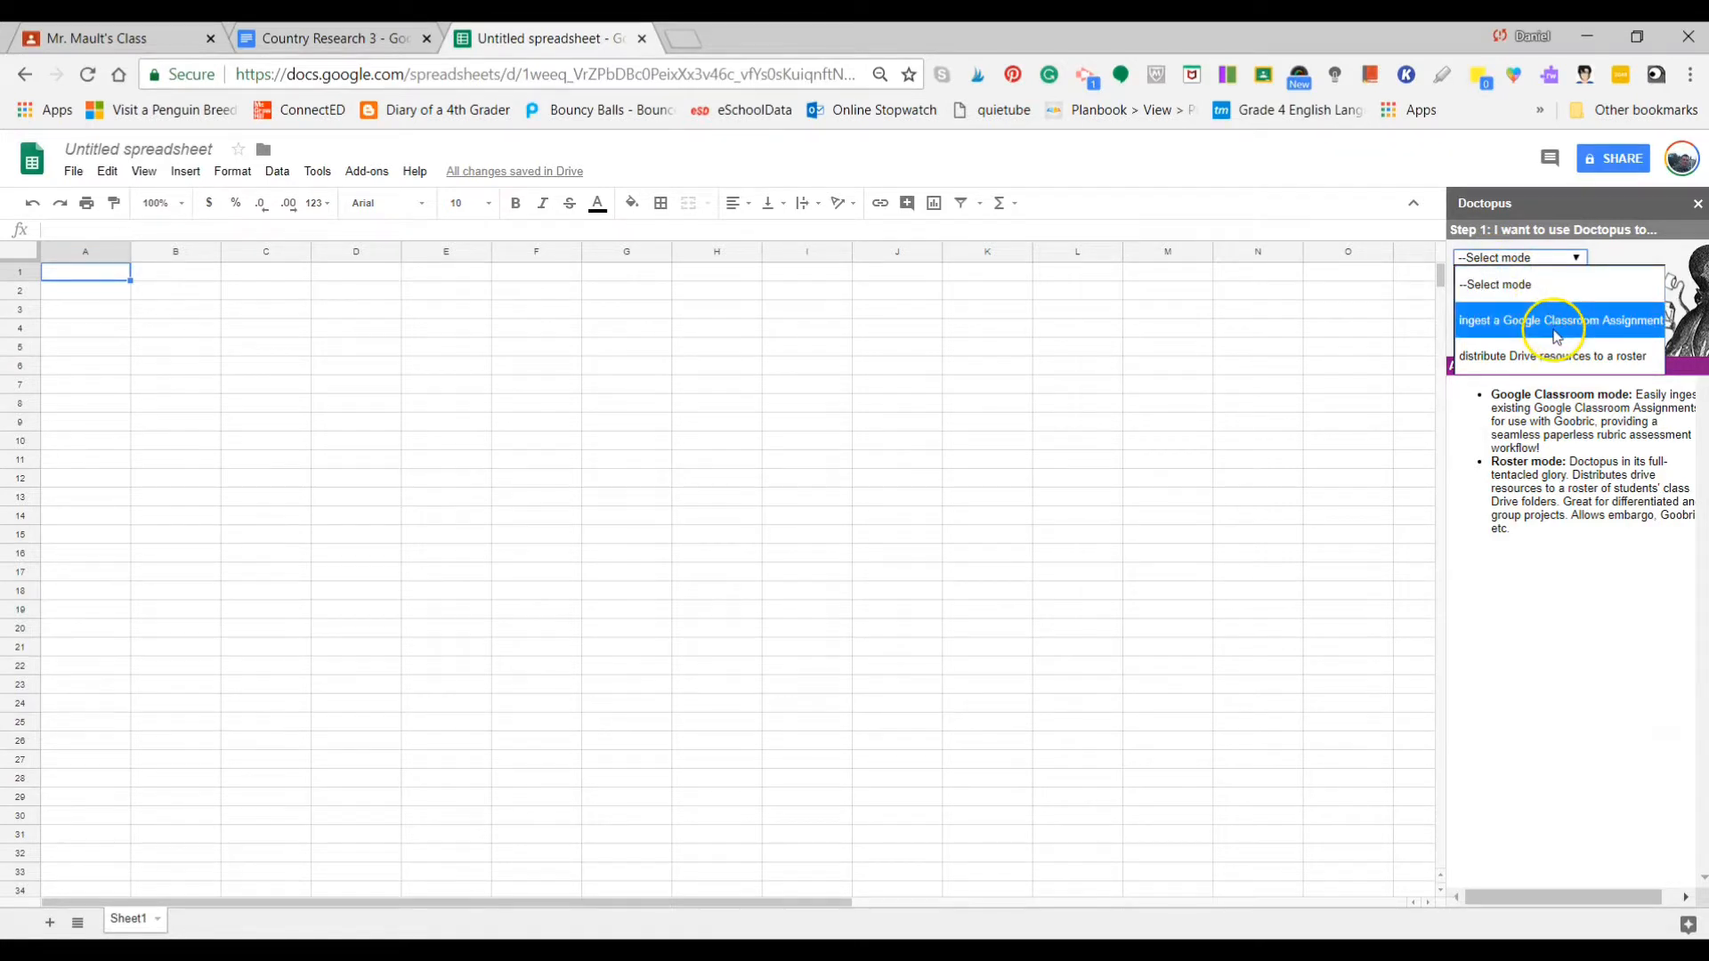
pyautogui.click(1555, 332)
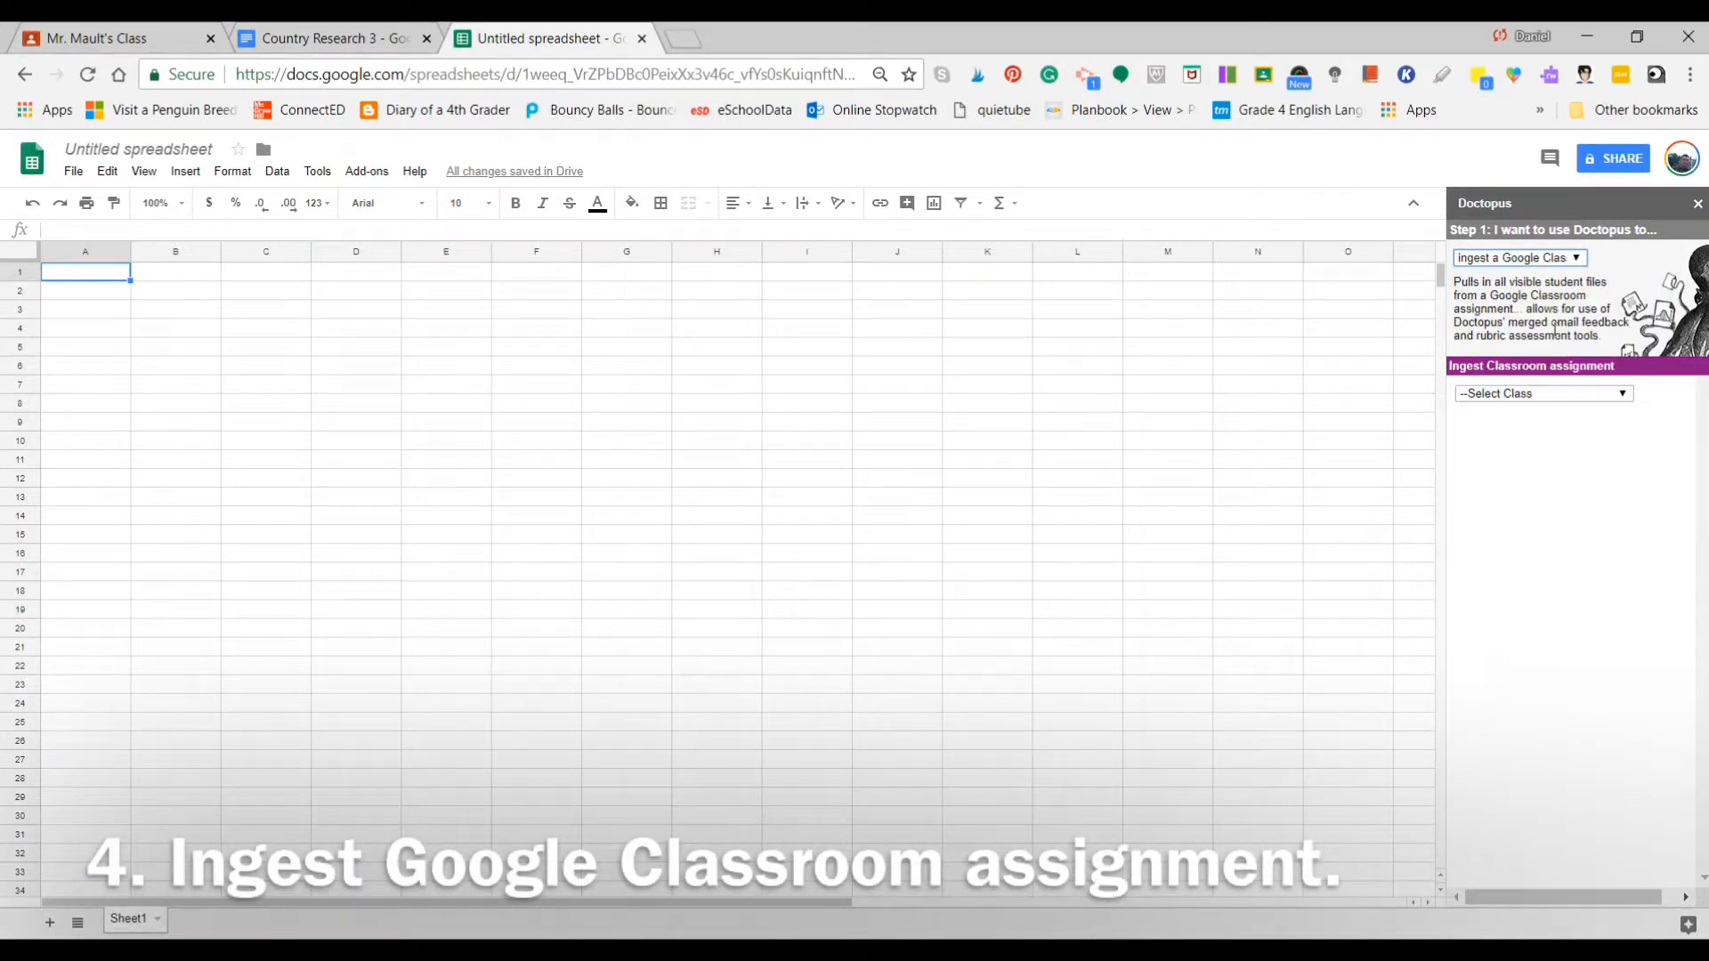
pyautogui.click(1541, 397)
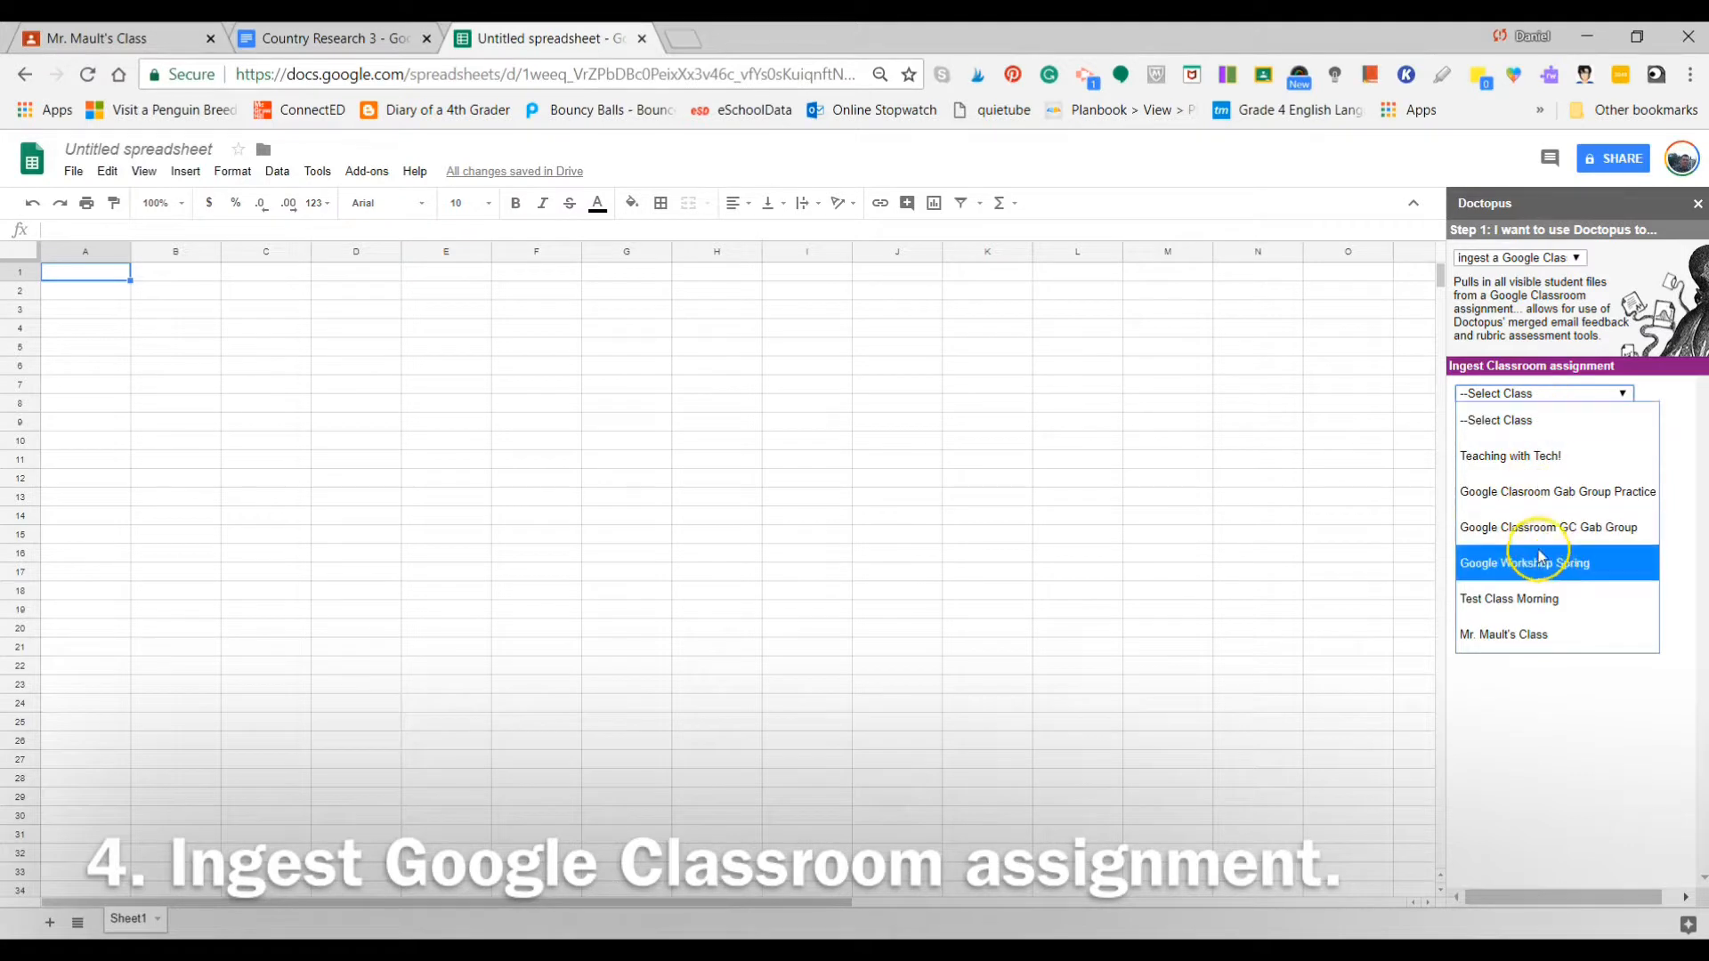
pyautogui.click(1555, 645)
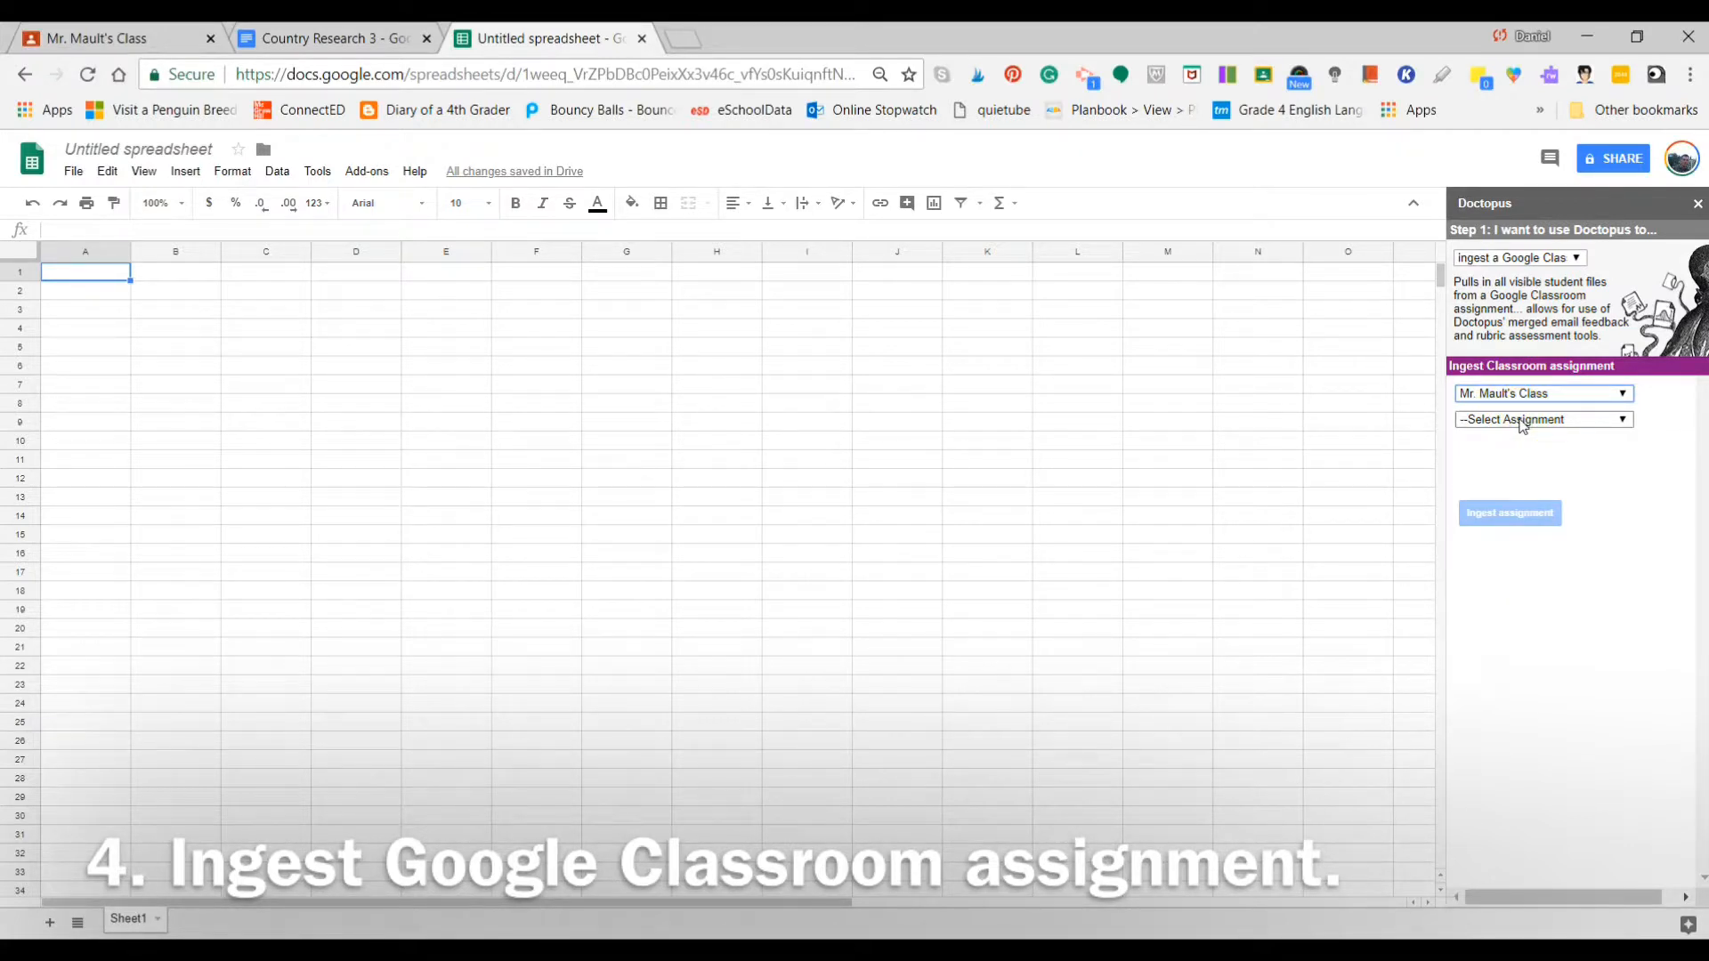
# - Ingest the Country Research Project assignment into the spreadsheet and dismiss the add-on's access notice
pyautogui.click(1522, 420)
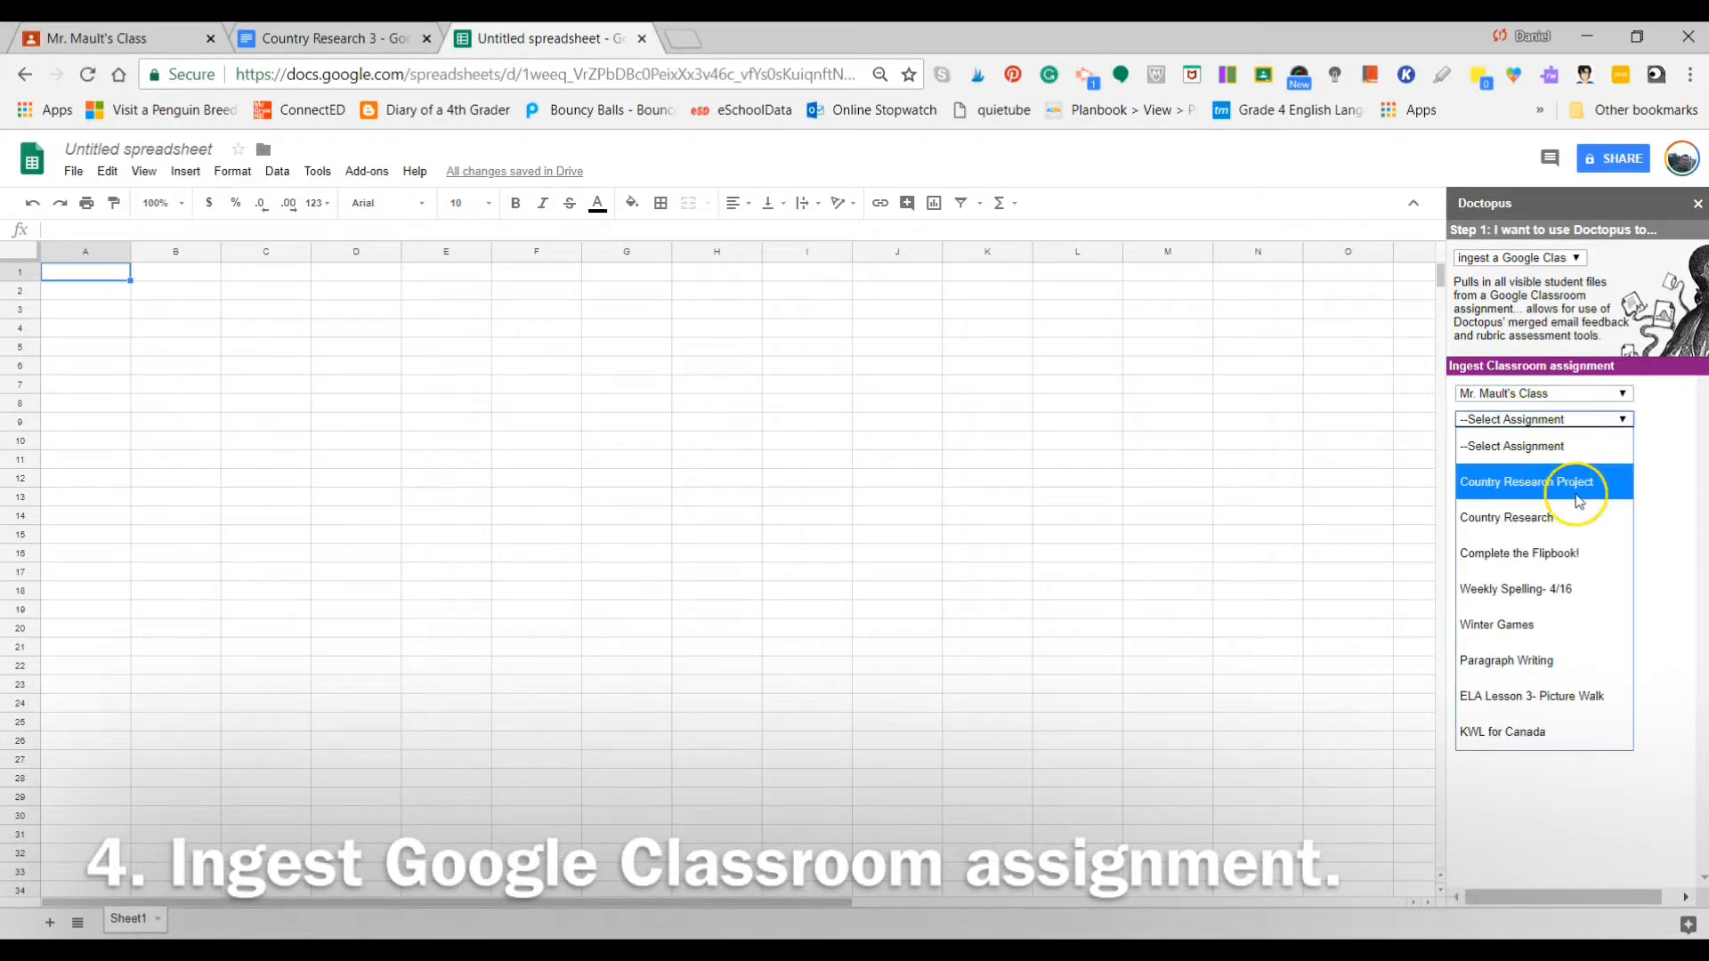
pyautogui.click(1600, 486)
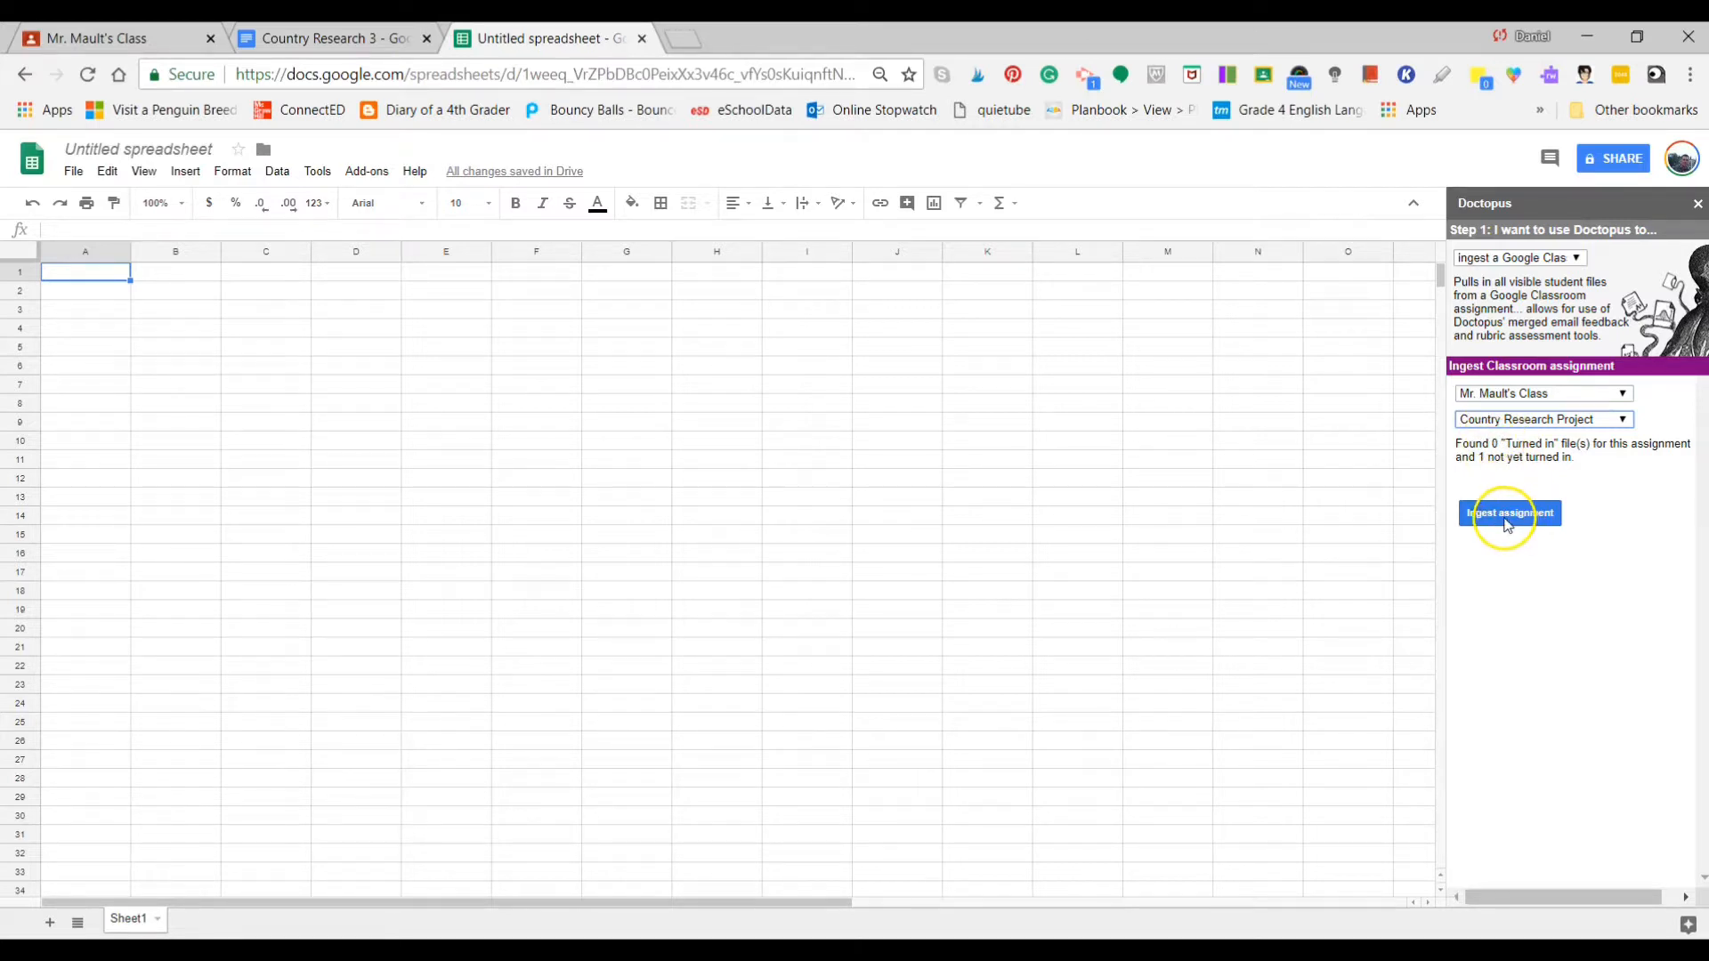
pyautogui.click(1504, 521)
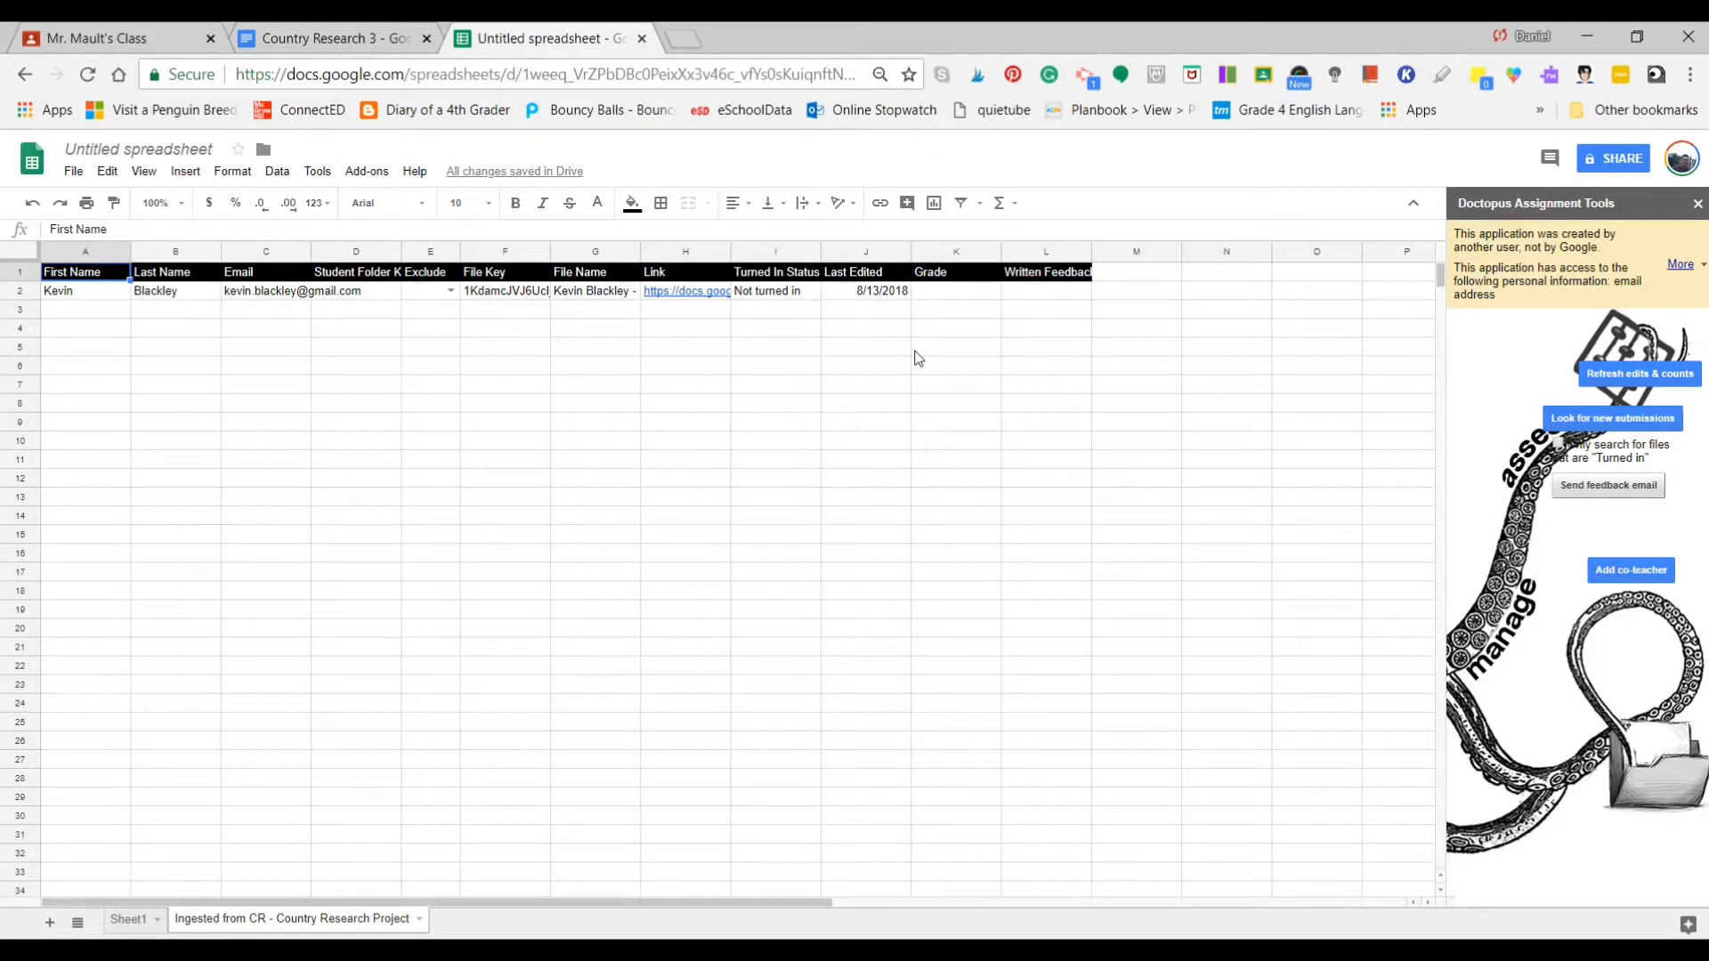
pyautogui.click(1697, 271)
pyautogui.click(1572, 313)
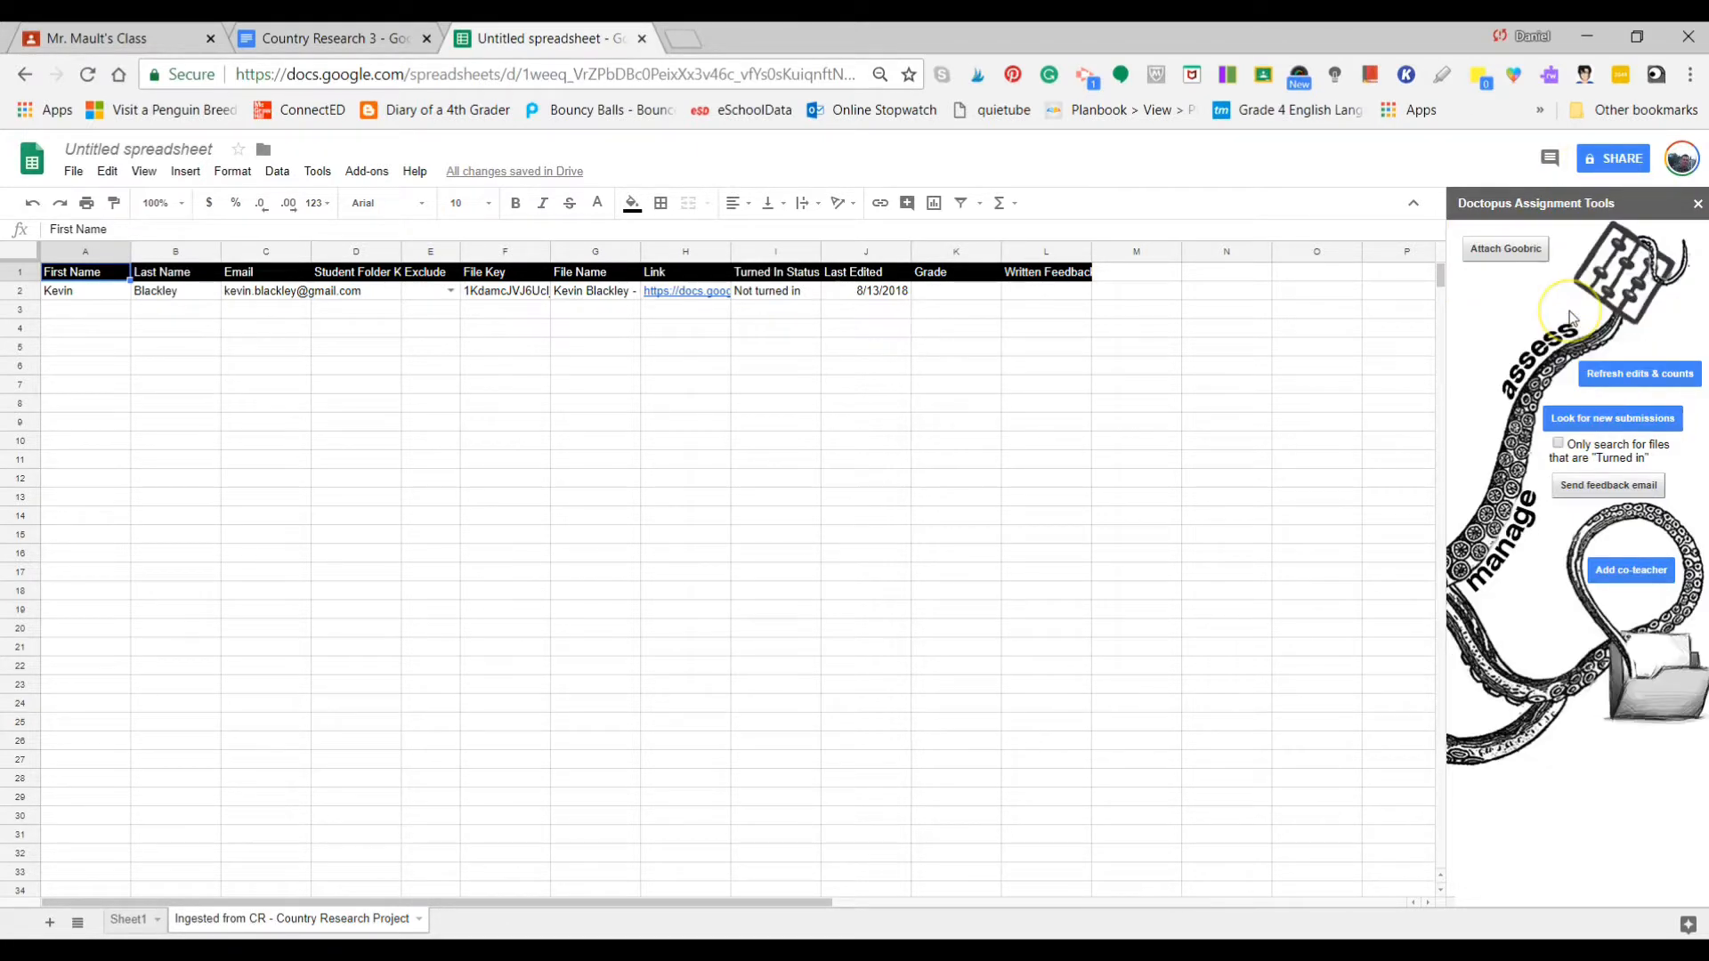
# - Review the ingested sheet's student name, file name and document link columns
pyautogui.click(1479, 284)
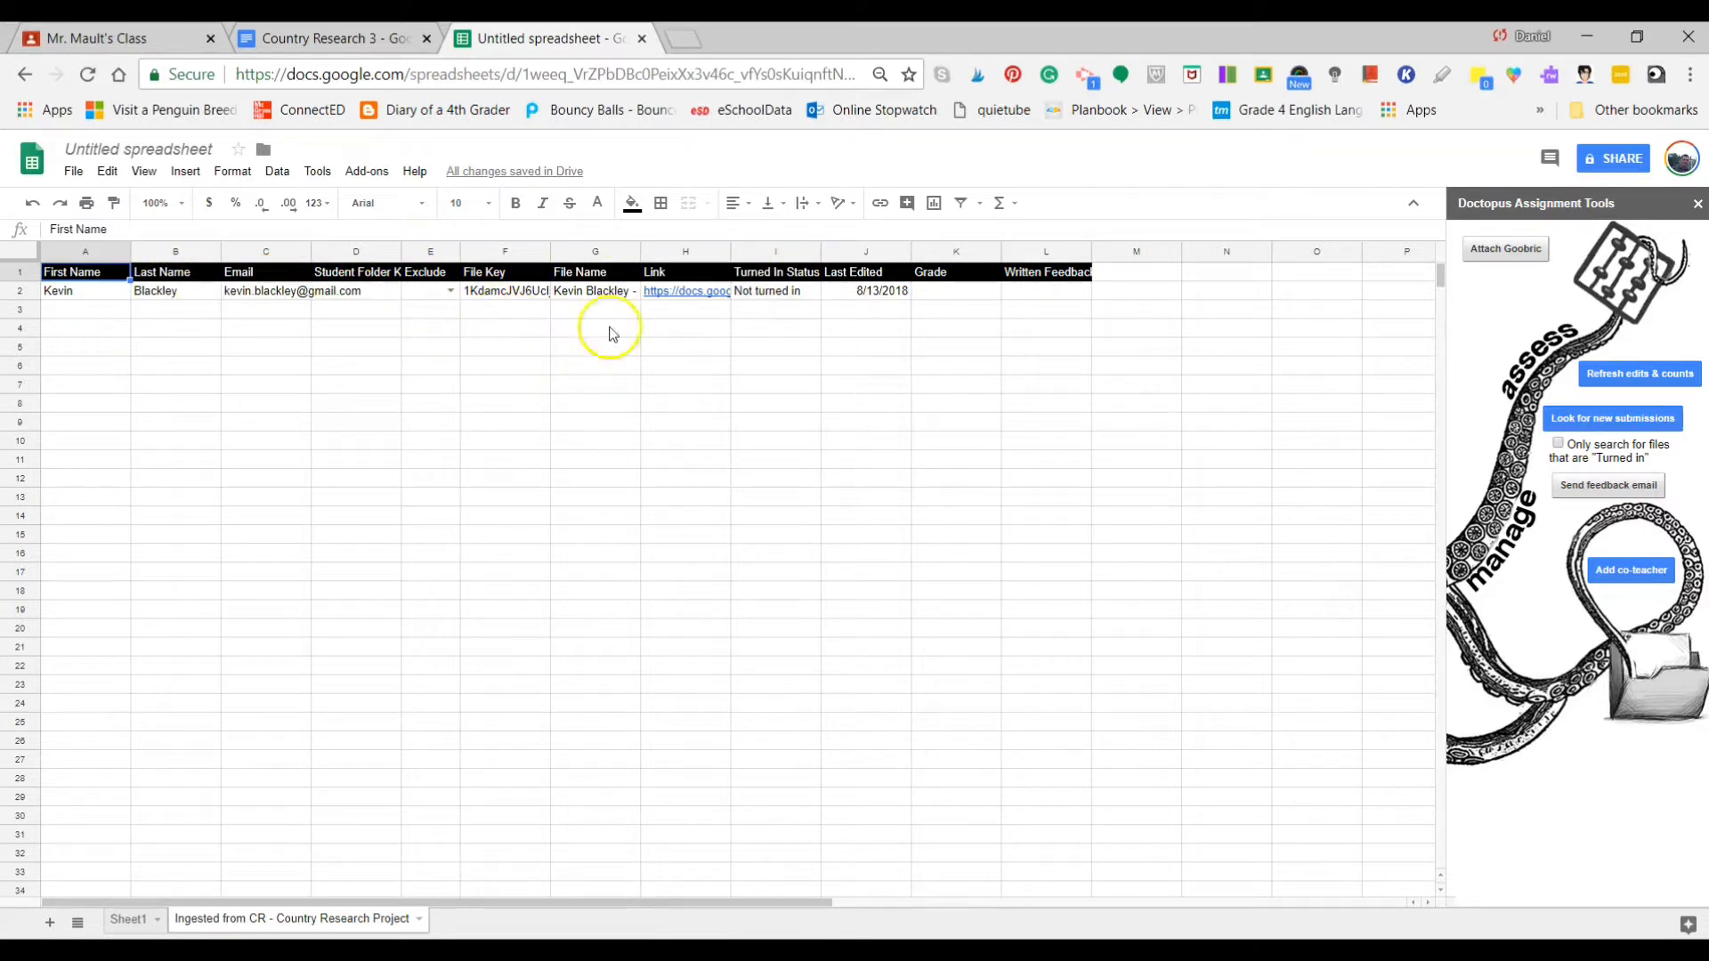
pyautogui.moveTo(684, 299)
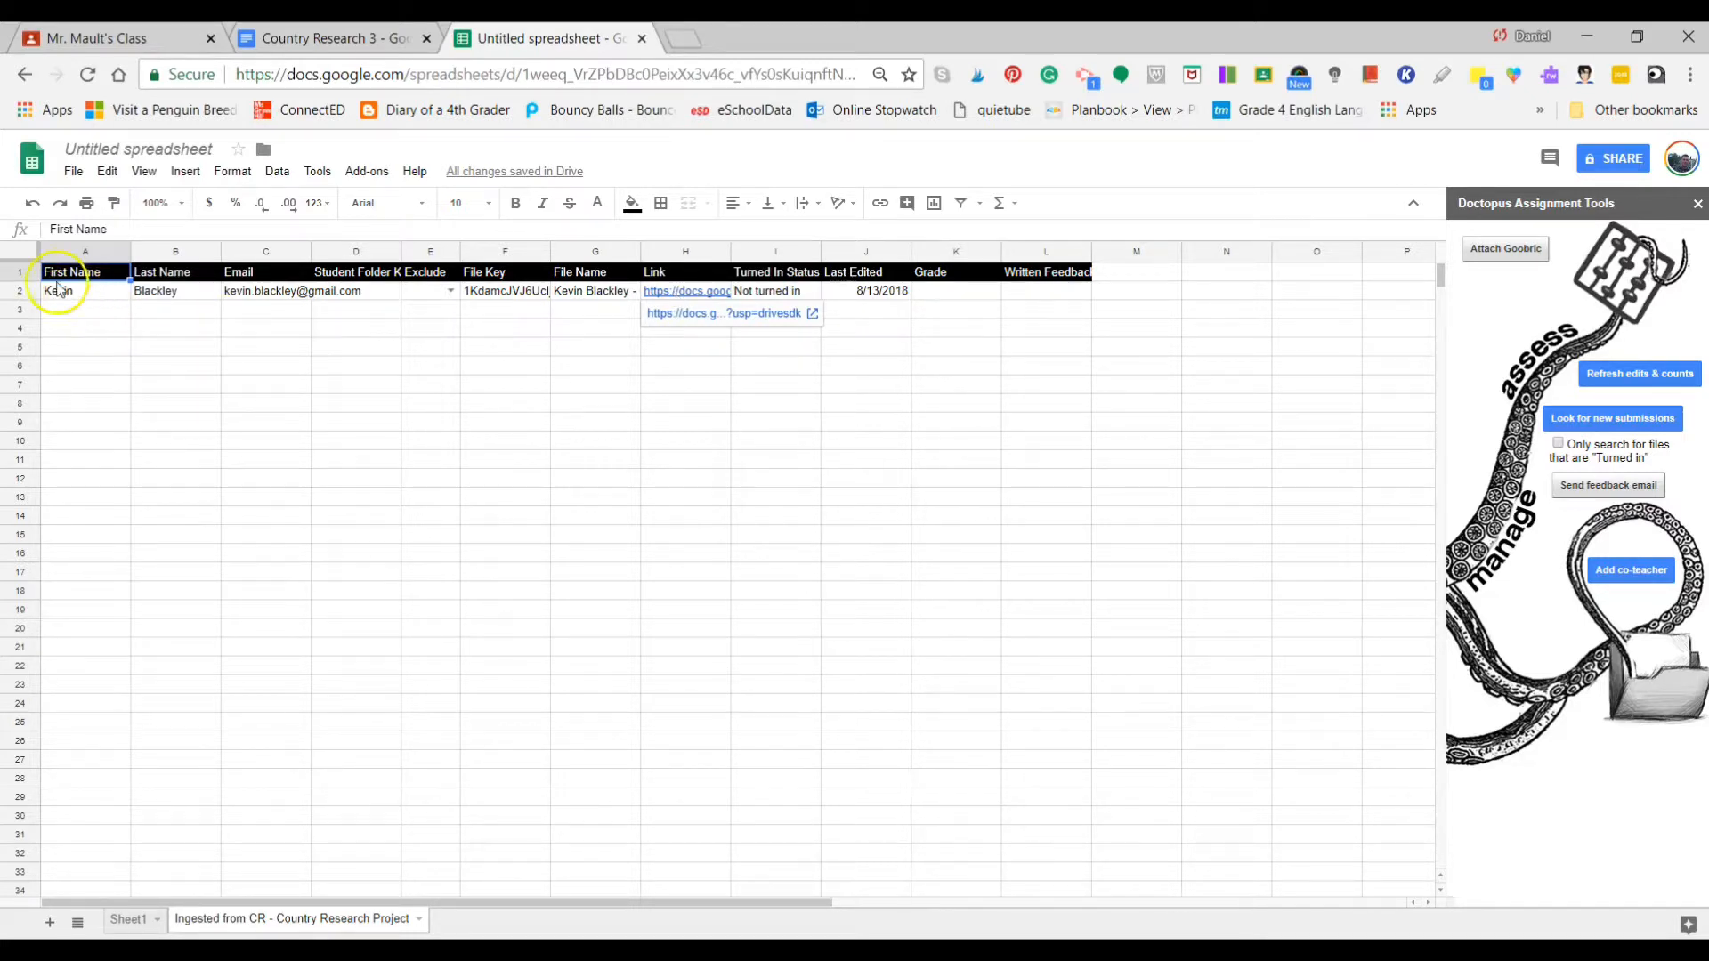
pyautogui.click(82, 274)
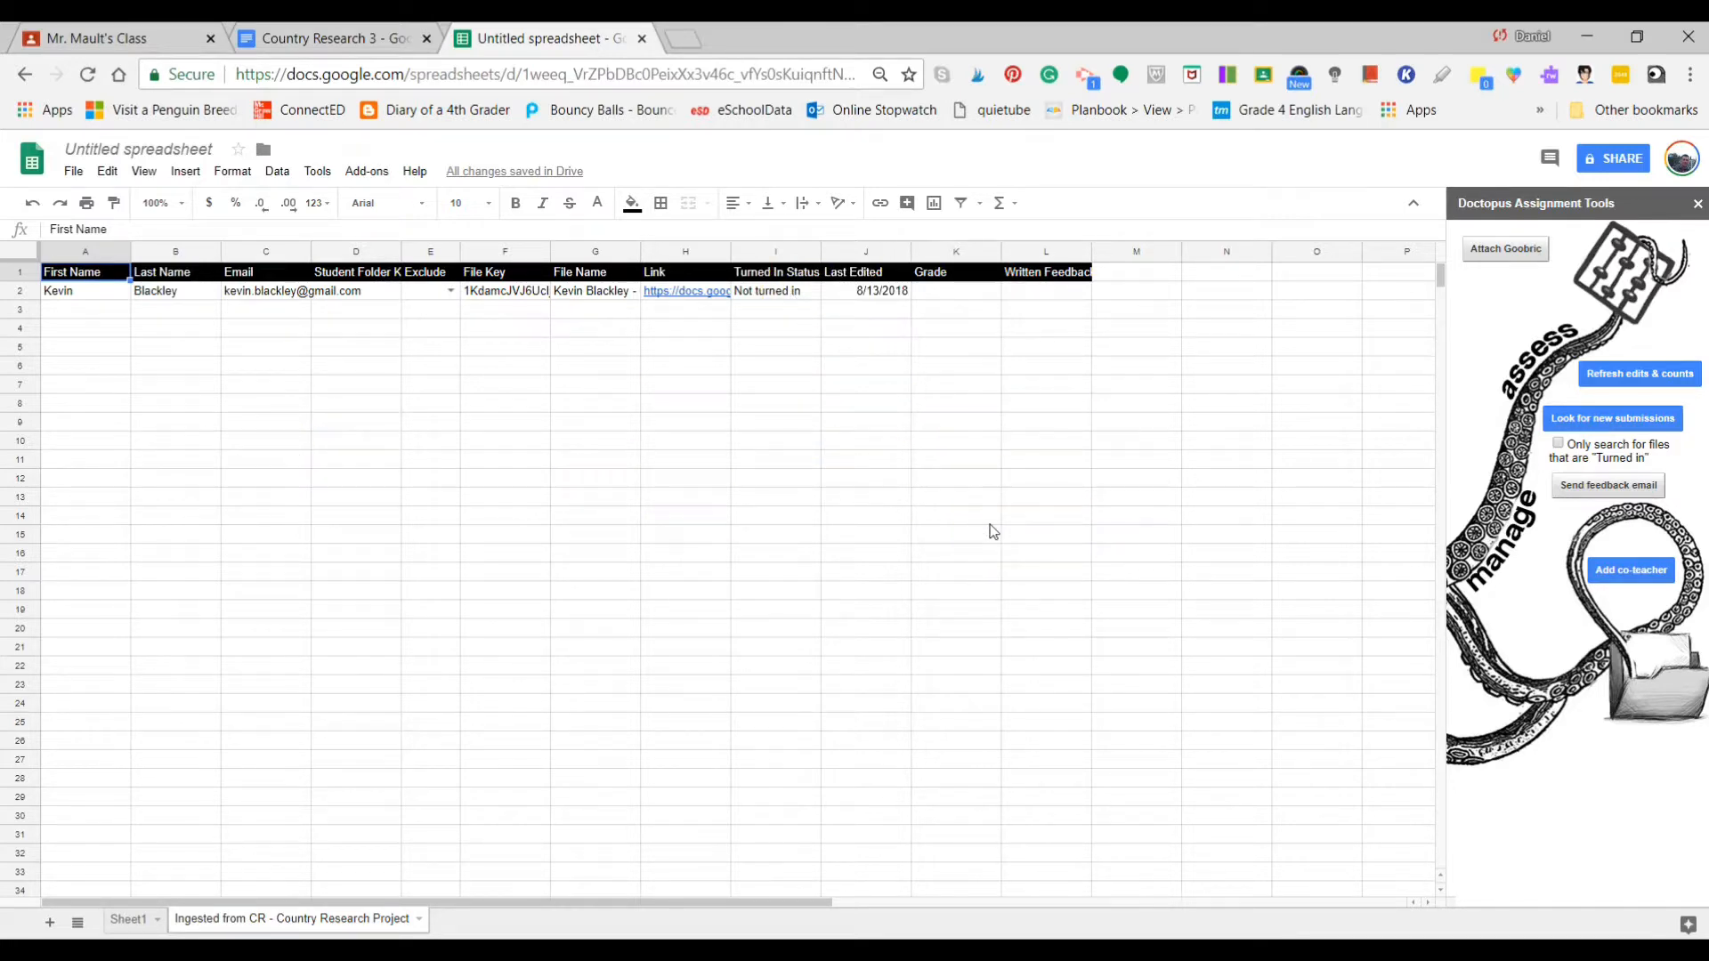
# - Check the Country Research 3 document and return to the spreadsheet with the Doctopus assignment tools
pyautogui.click(294, 38)
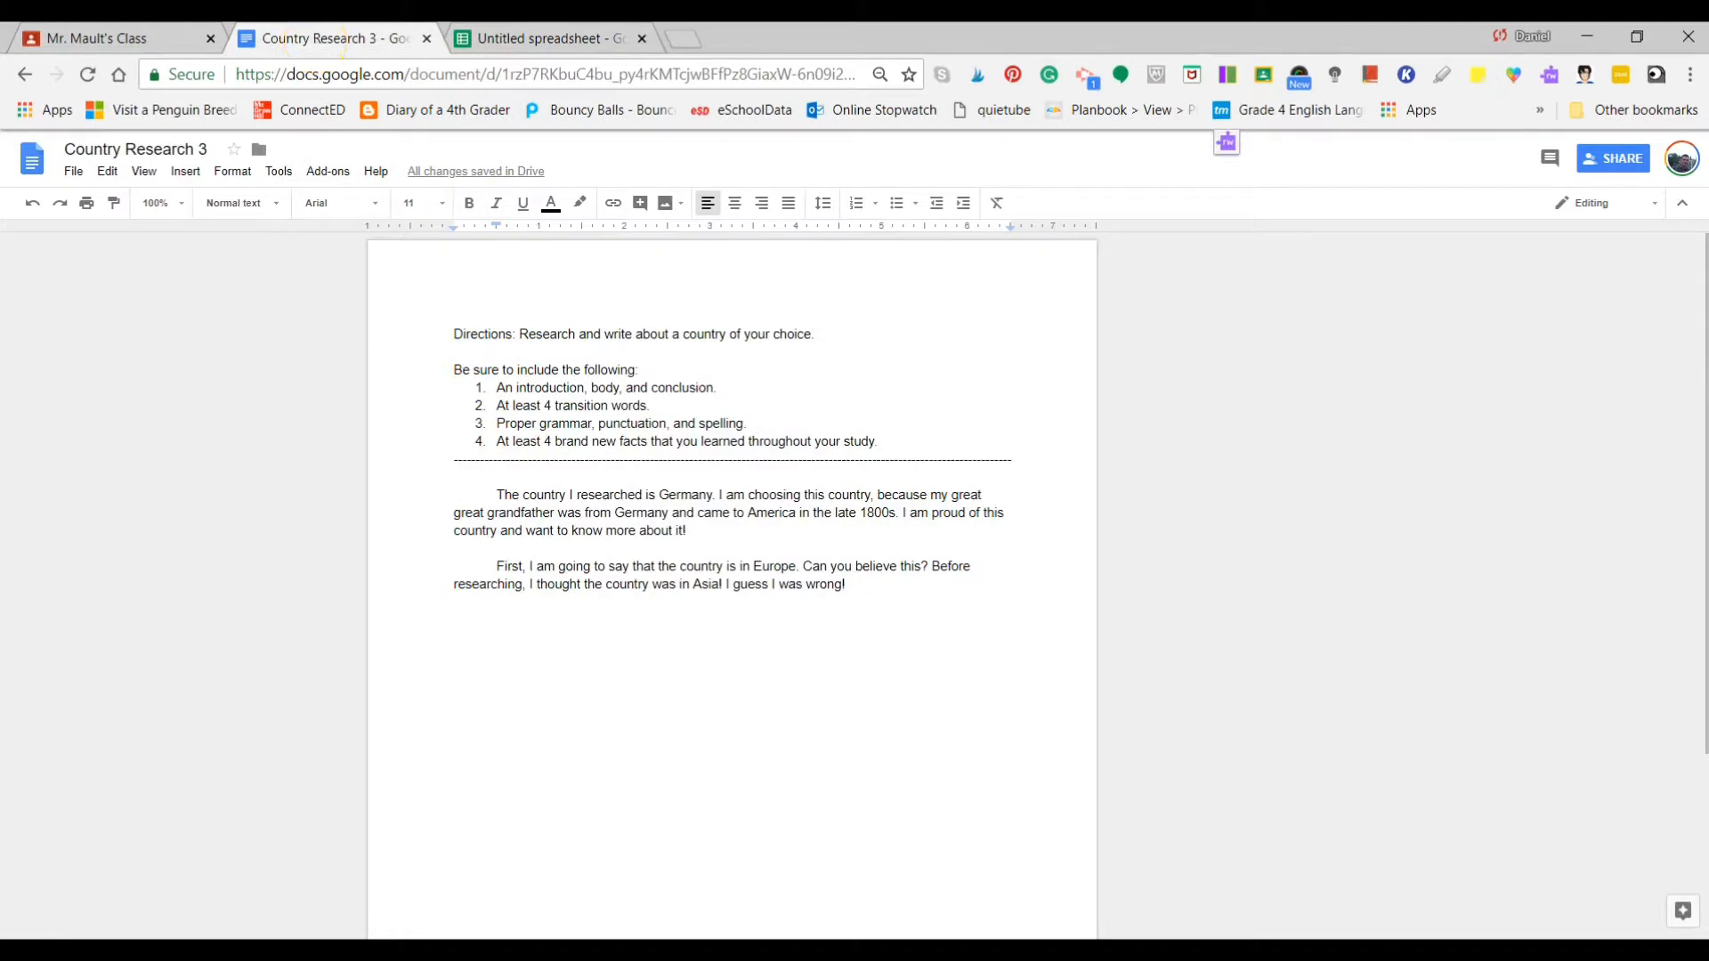
pyautogui.click(560, 38)
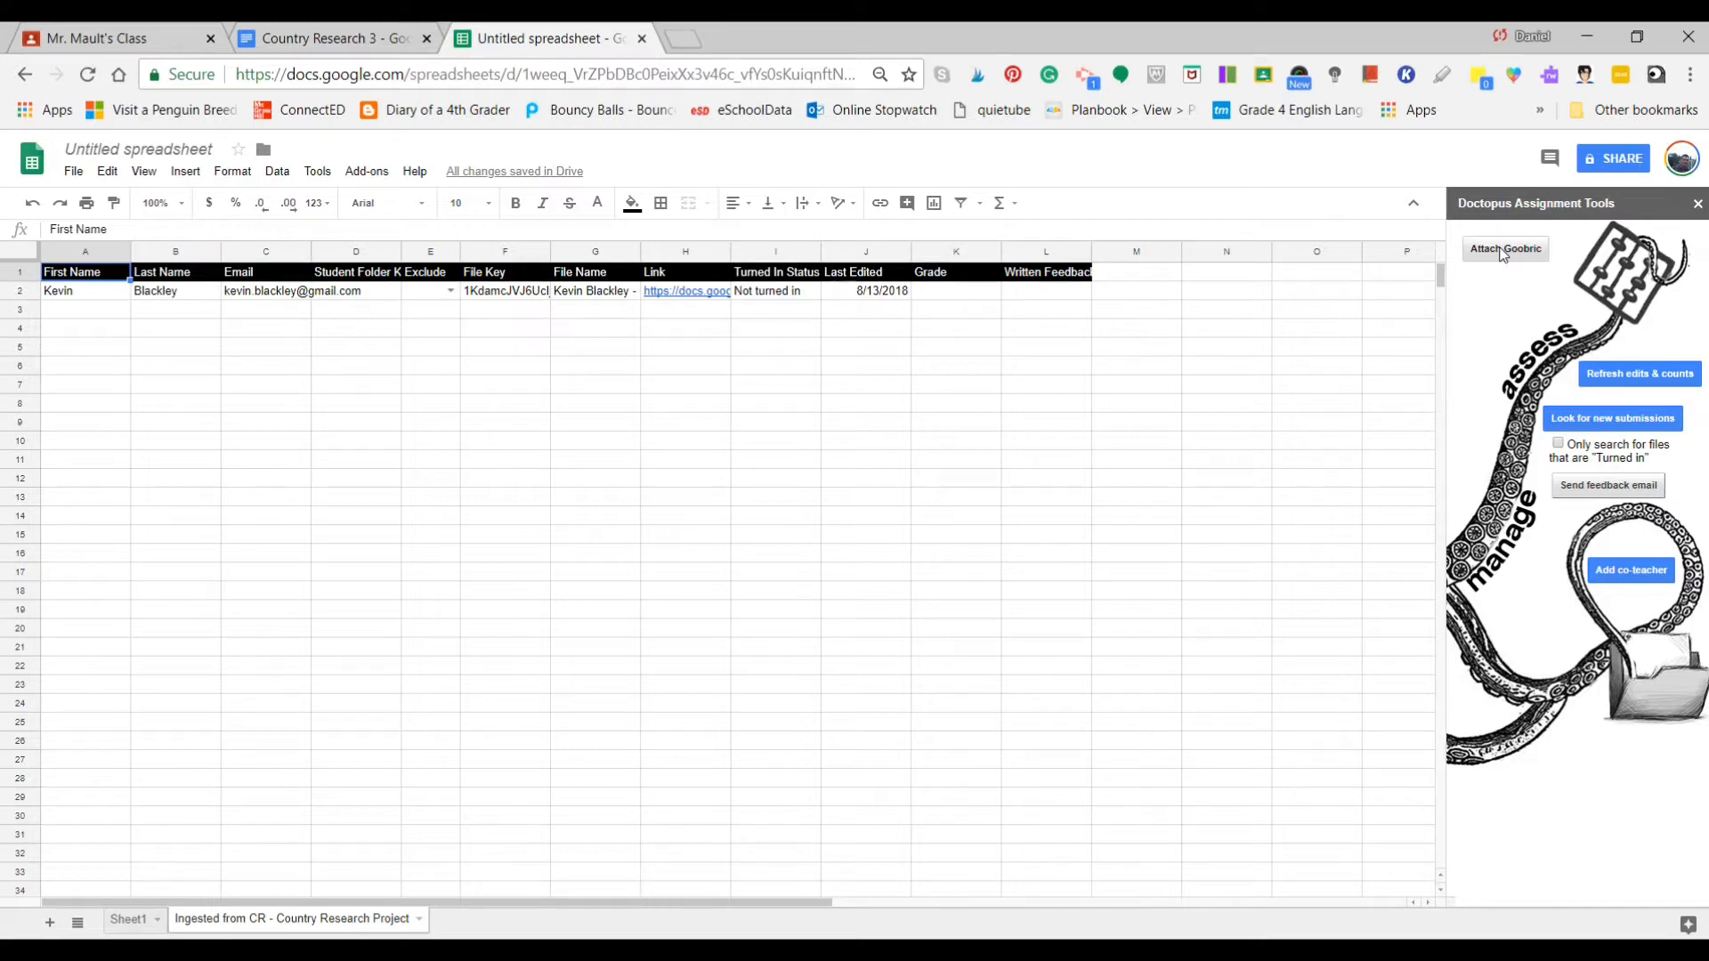
pyautogui.click(1491, 264)
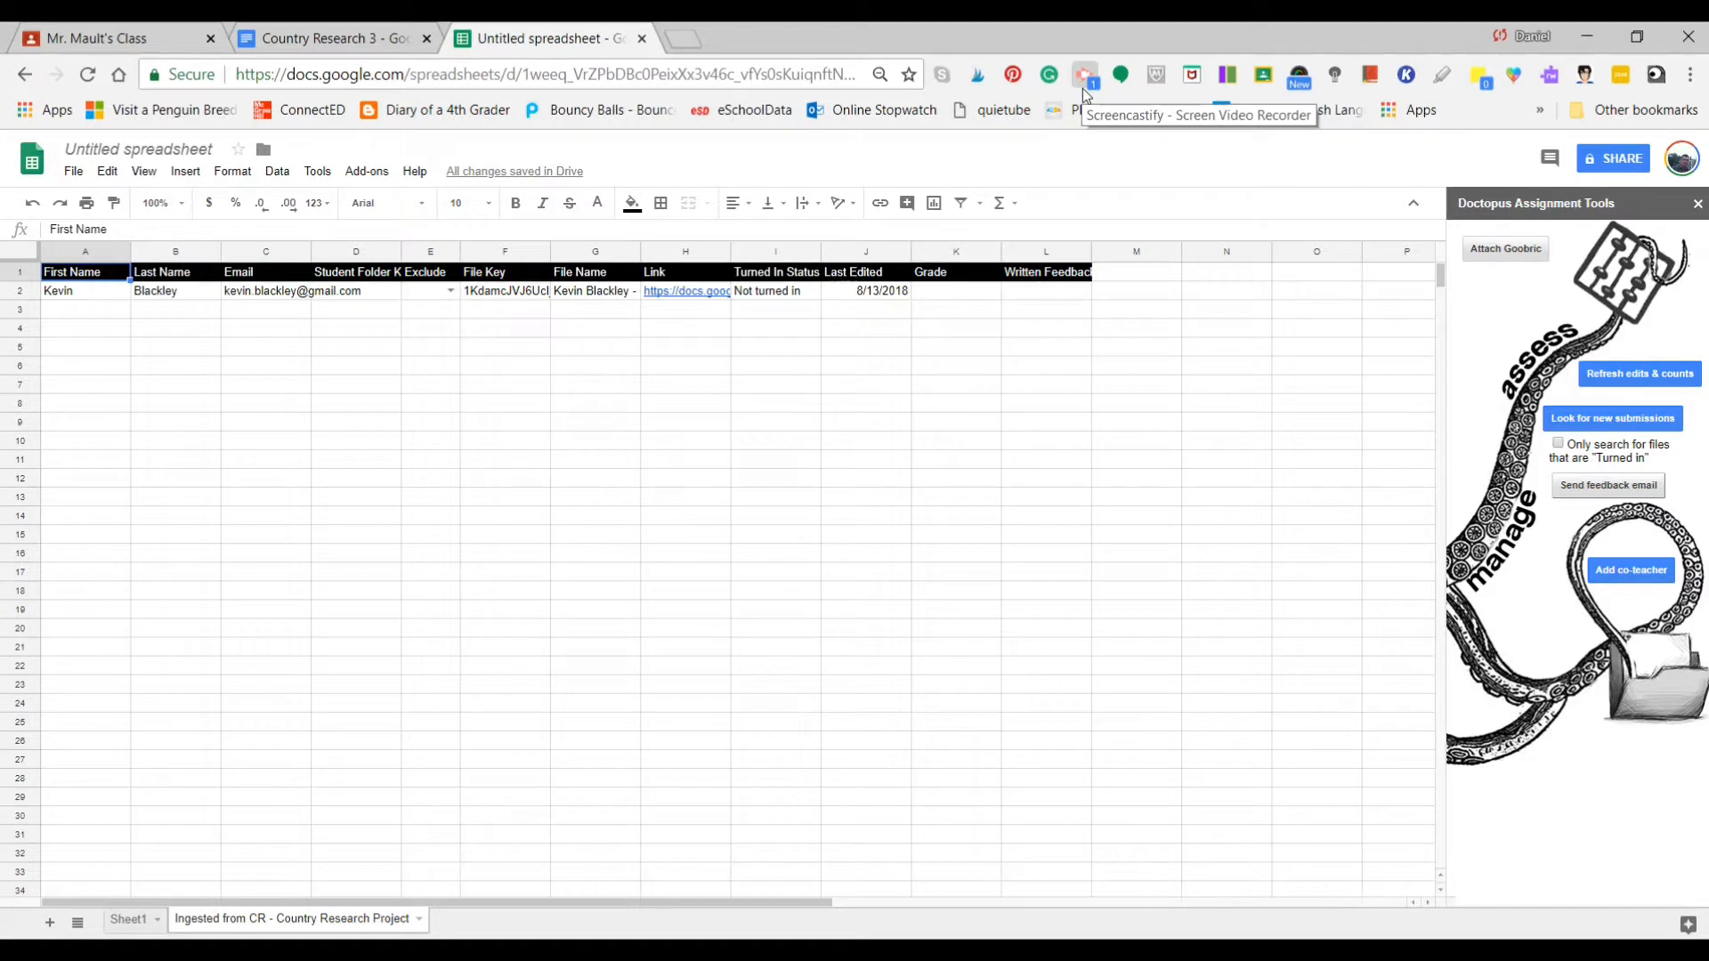
# - Search the web for "google web store" in a new tab, then view and close the Official Google Store result
pyautogui.click(684, 39)
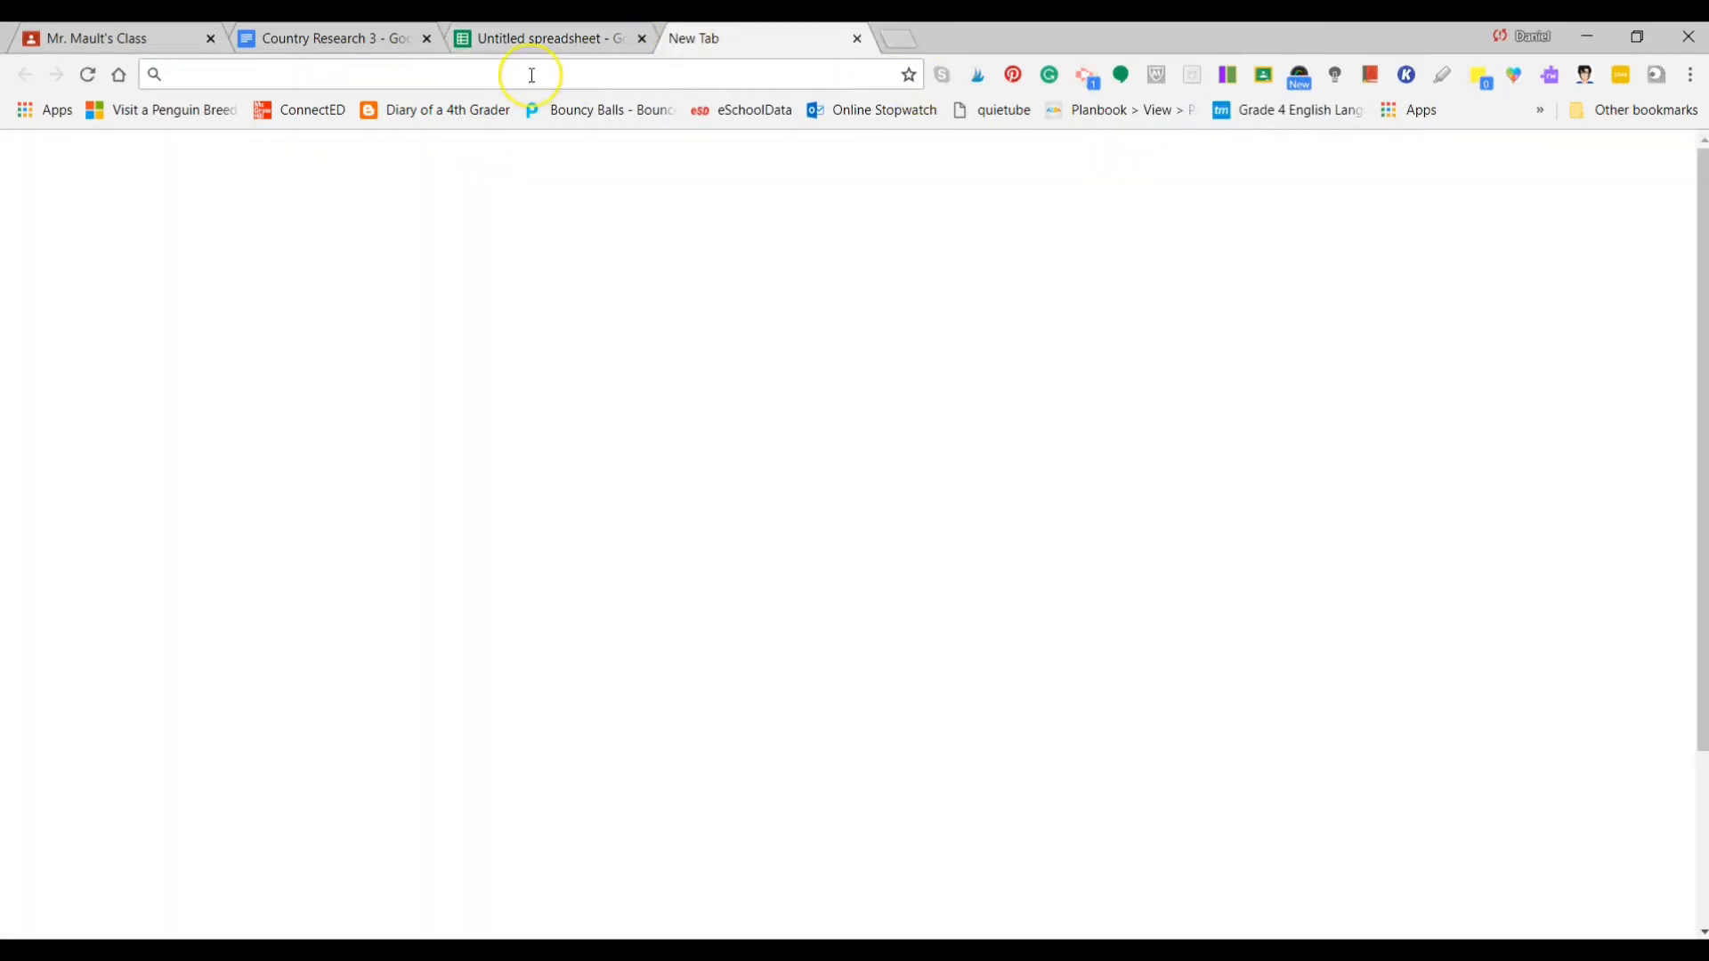
pyautogui.write('google ')
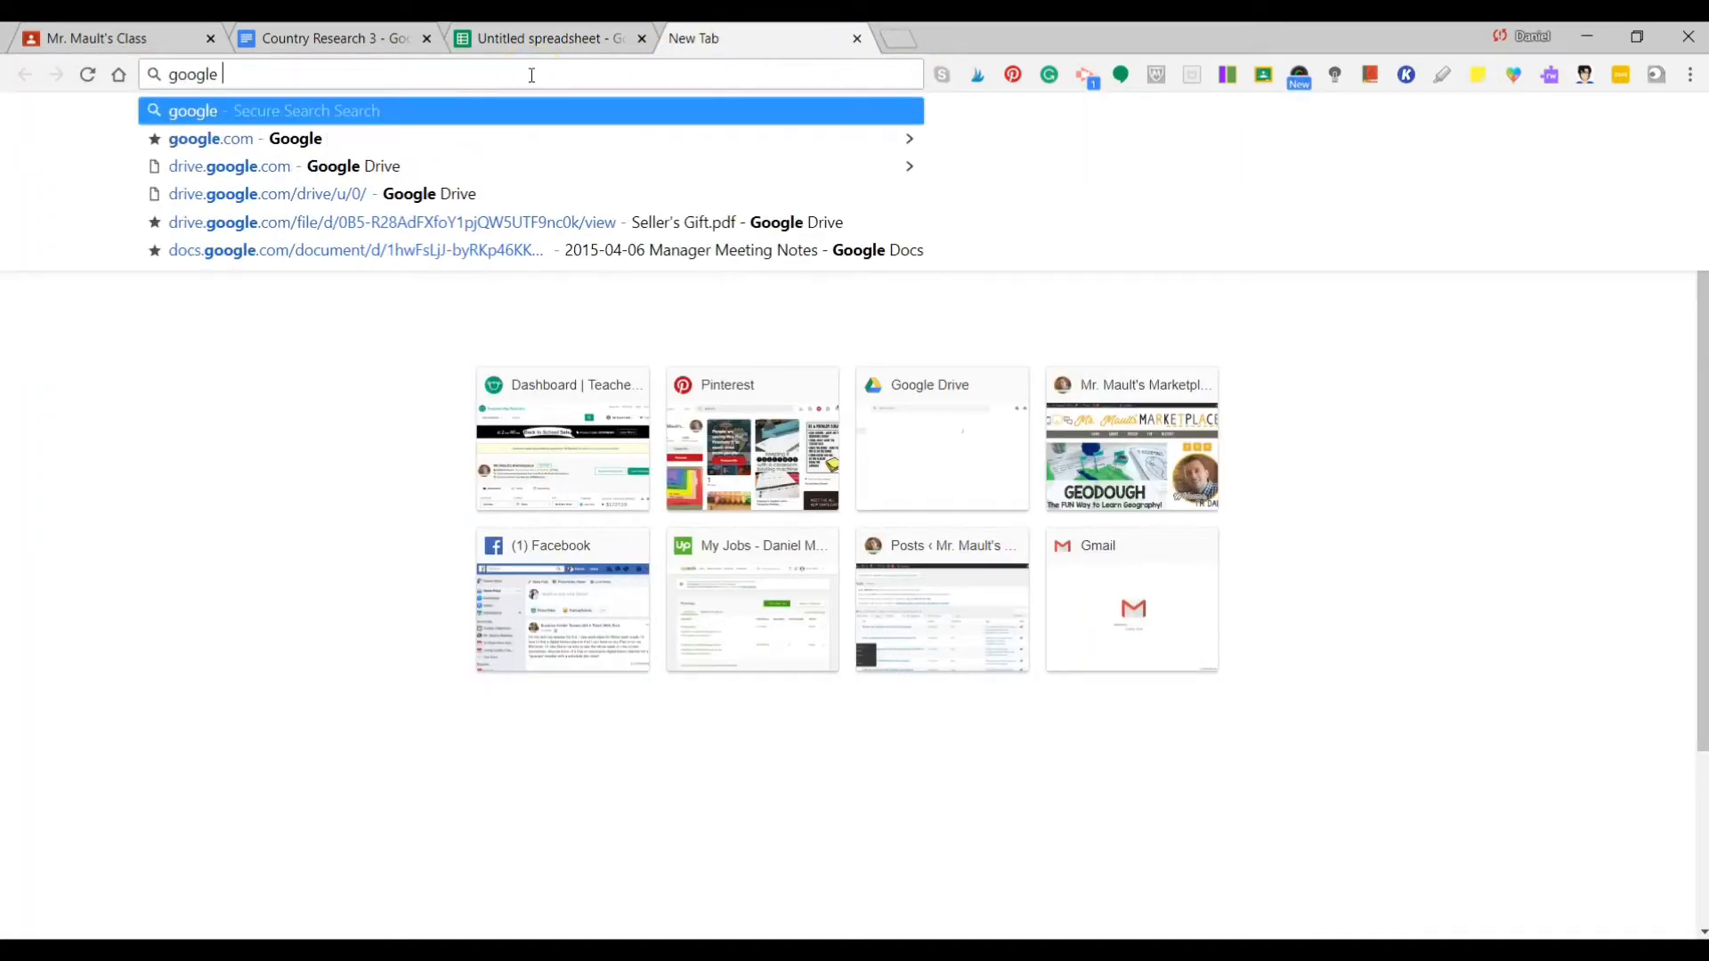
pyautogui.write('web store')
pyautogui.press('Return')
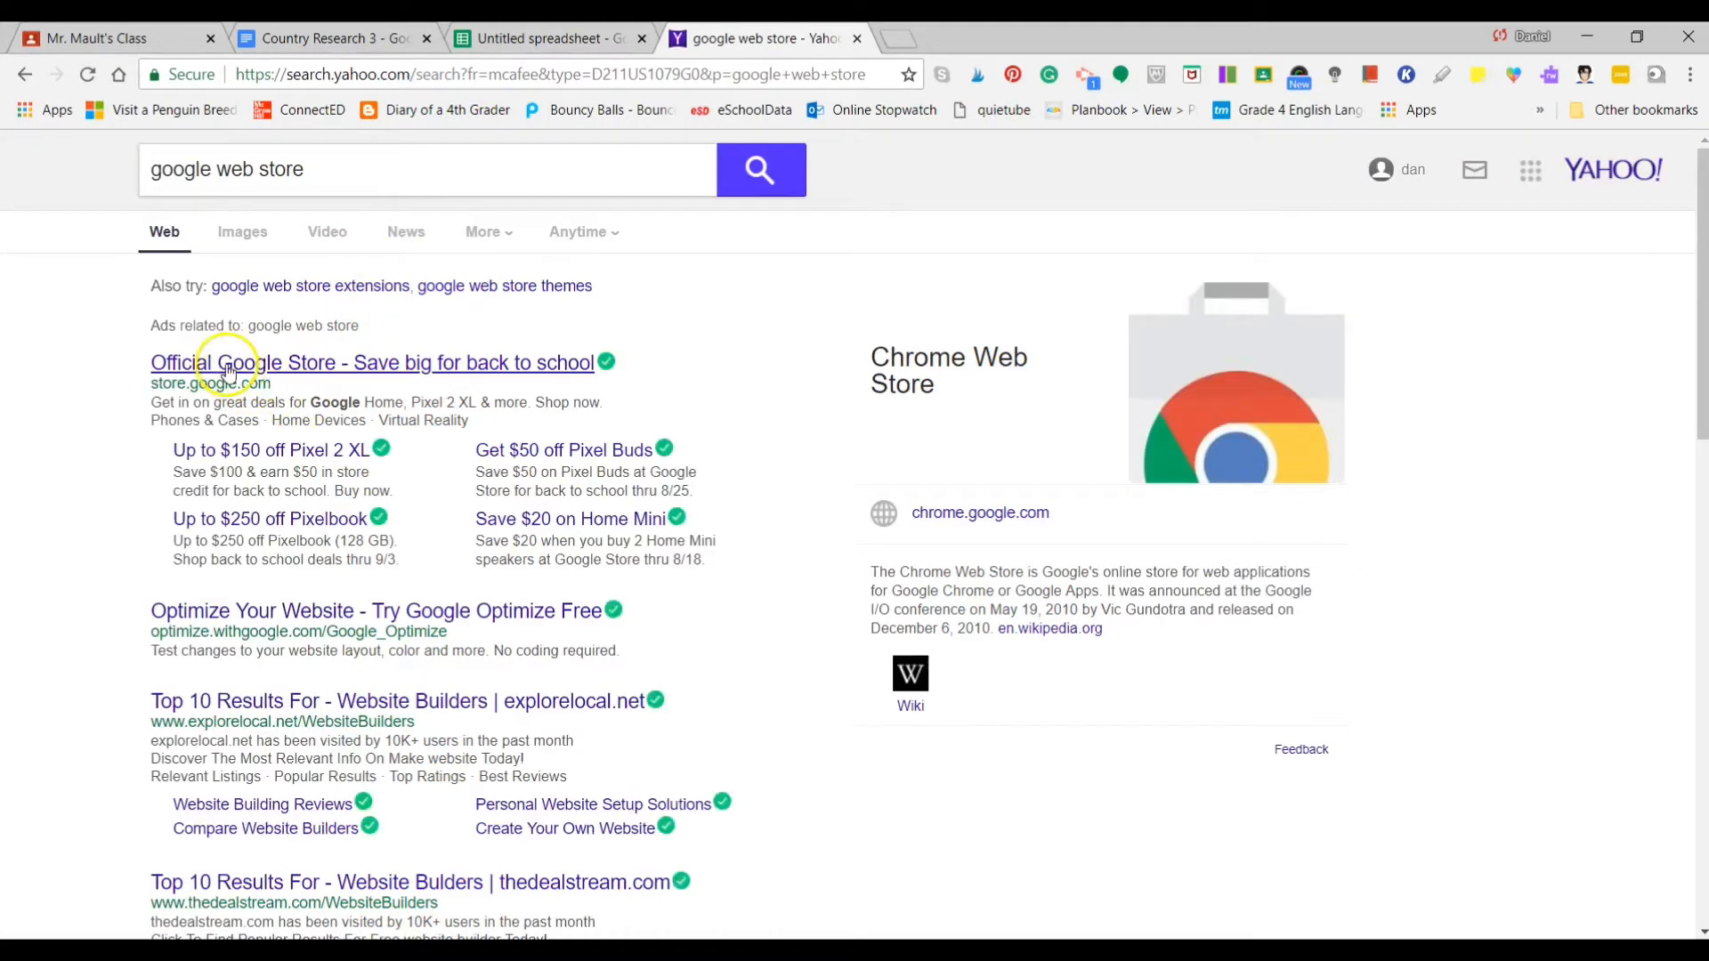
pyautogui.click(227, 365)
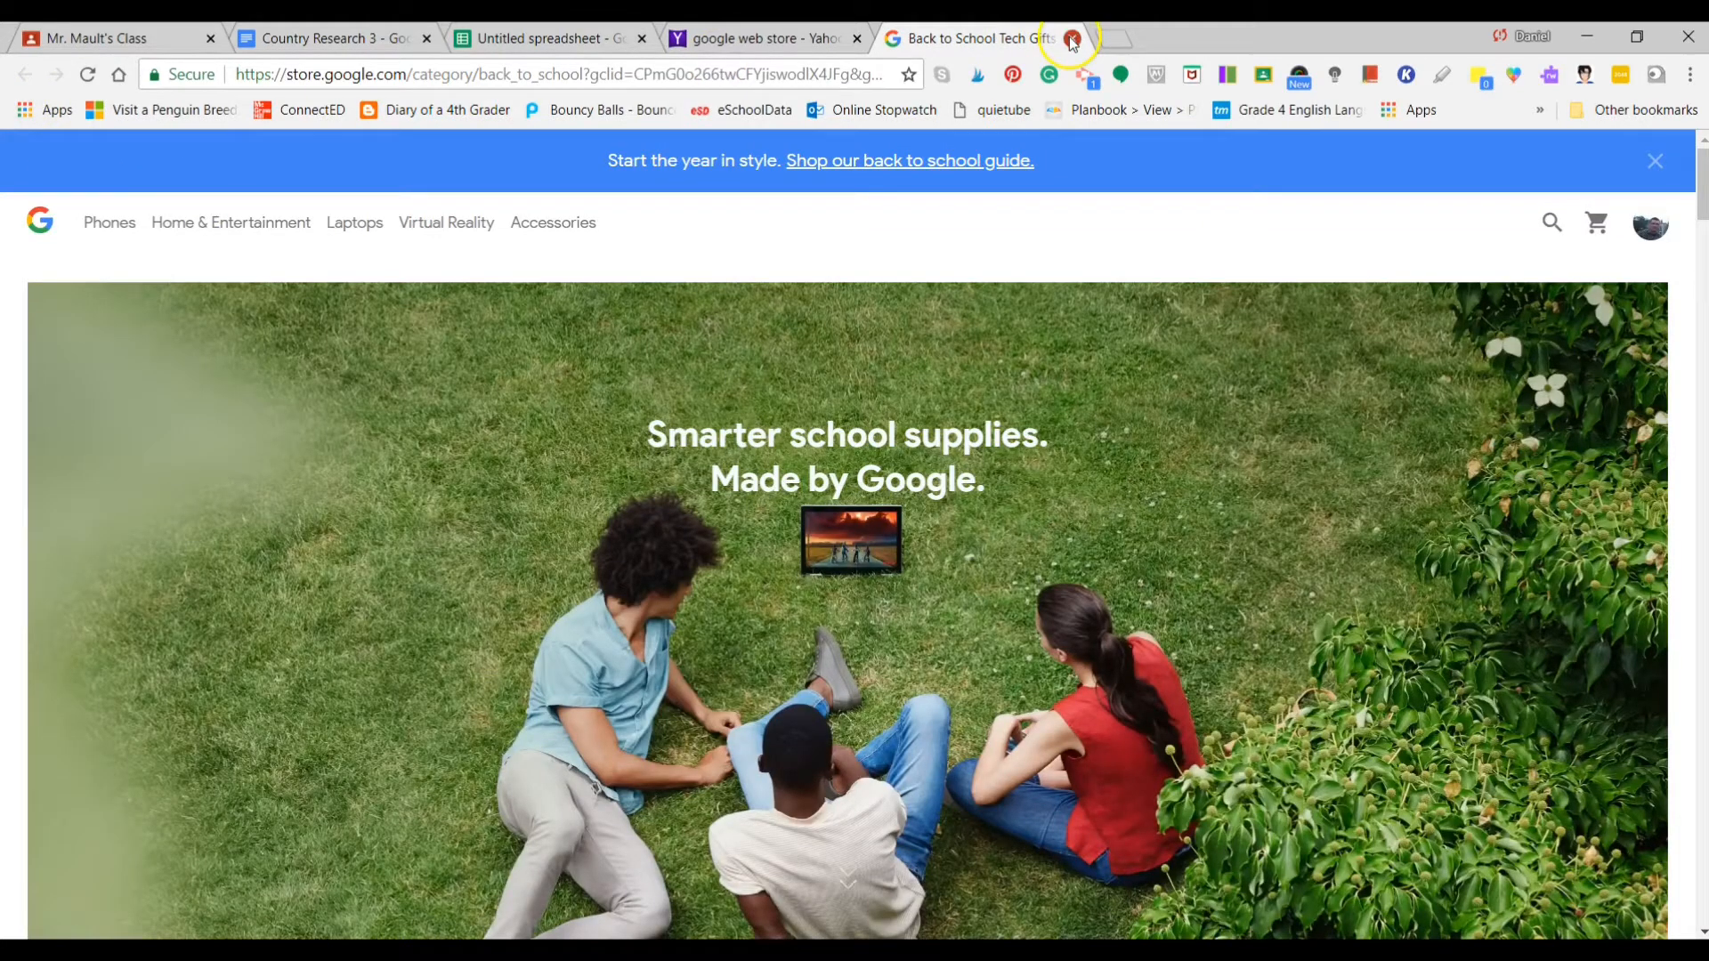
pyautogui.click(1072, 38)
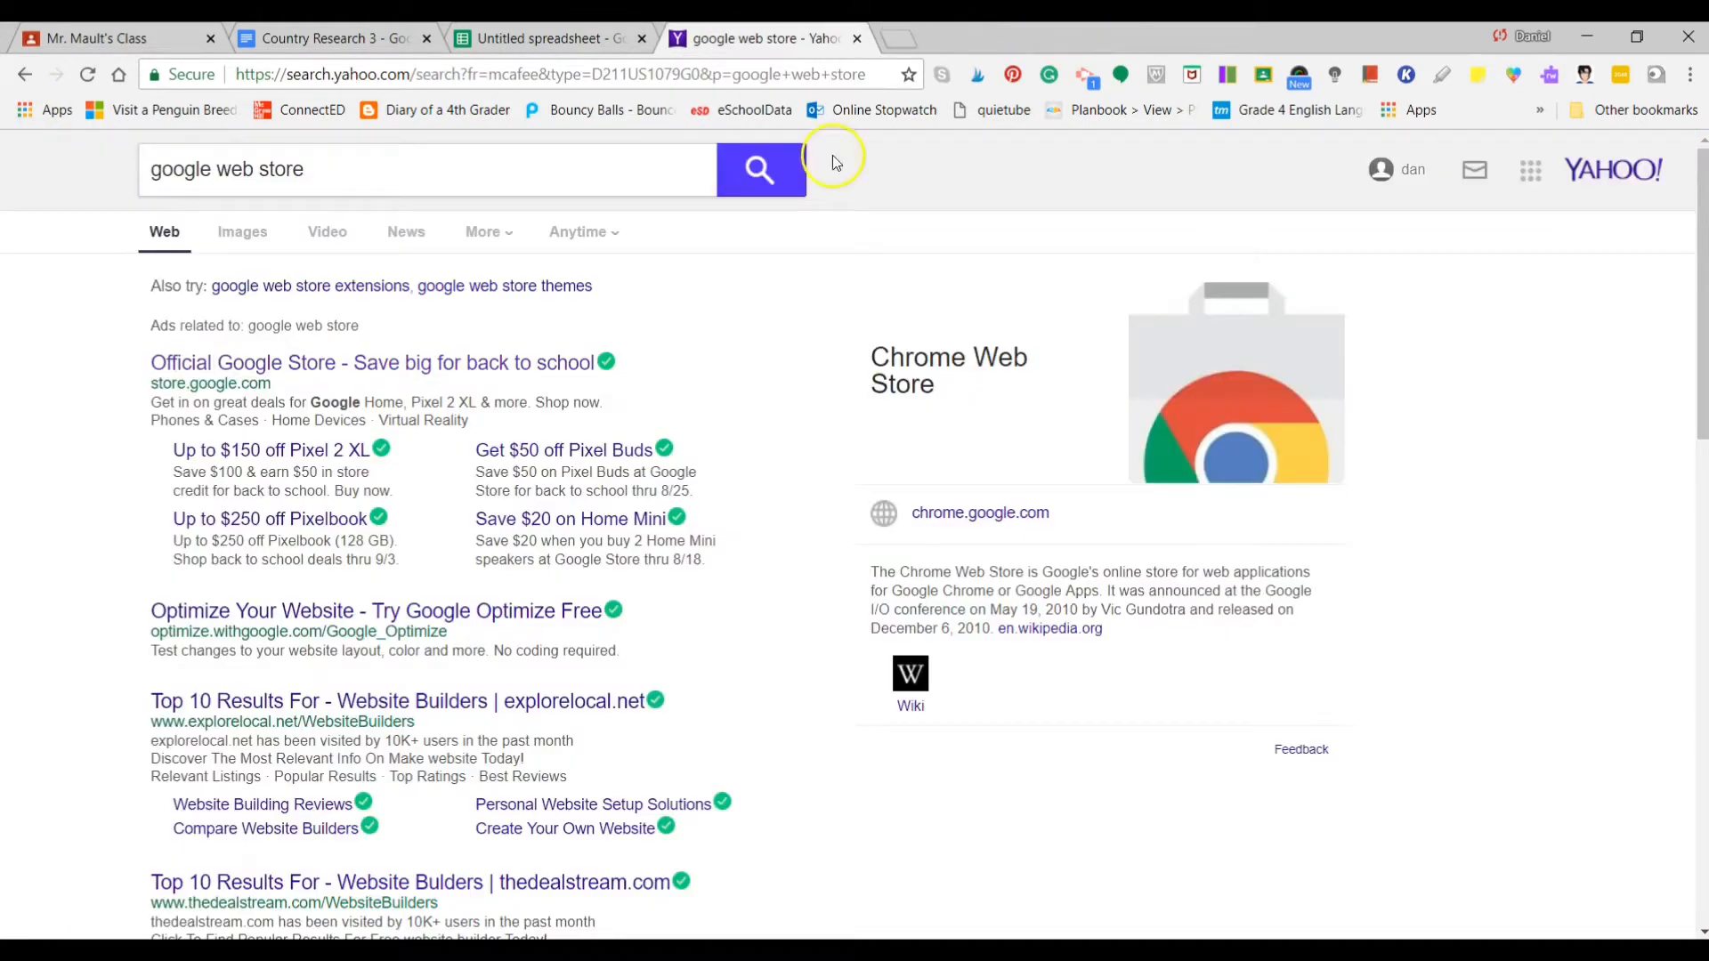
# - Refine the web search to "google chrome web store" and open the Chrome Web Store from the results
pyautogui.click(218, 169)
pyautogui.write('chrome')
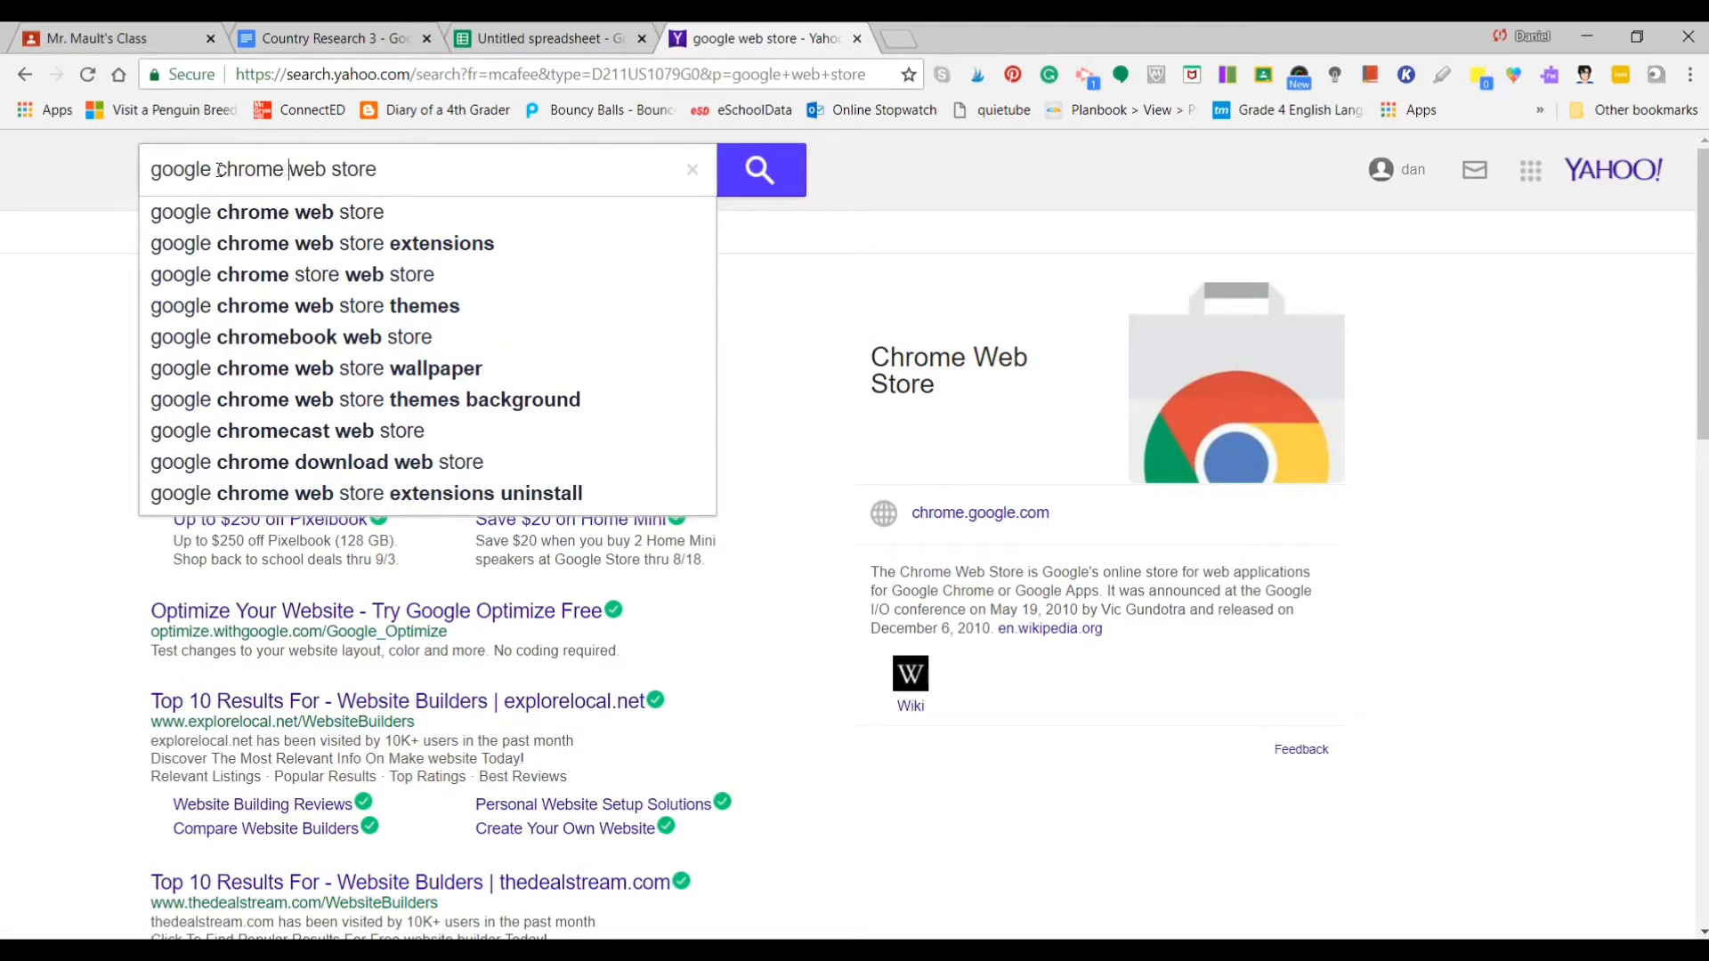
pyautogui.press('Return')
pyautogui.click(286, 360)
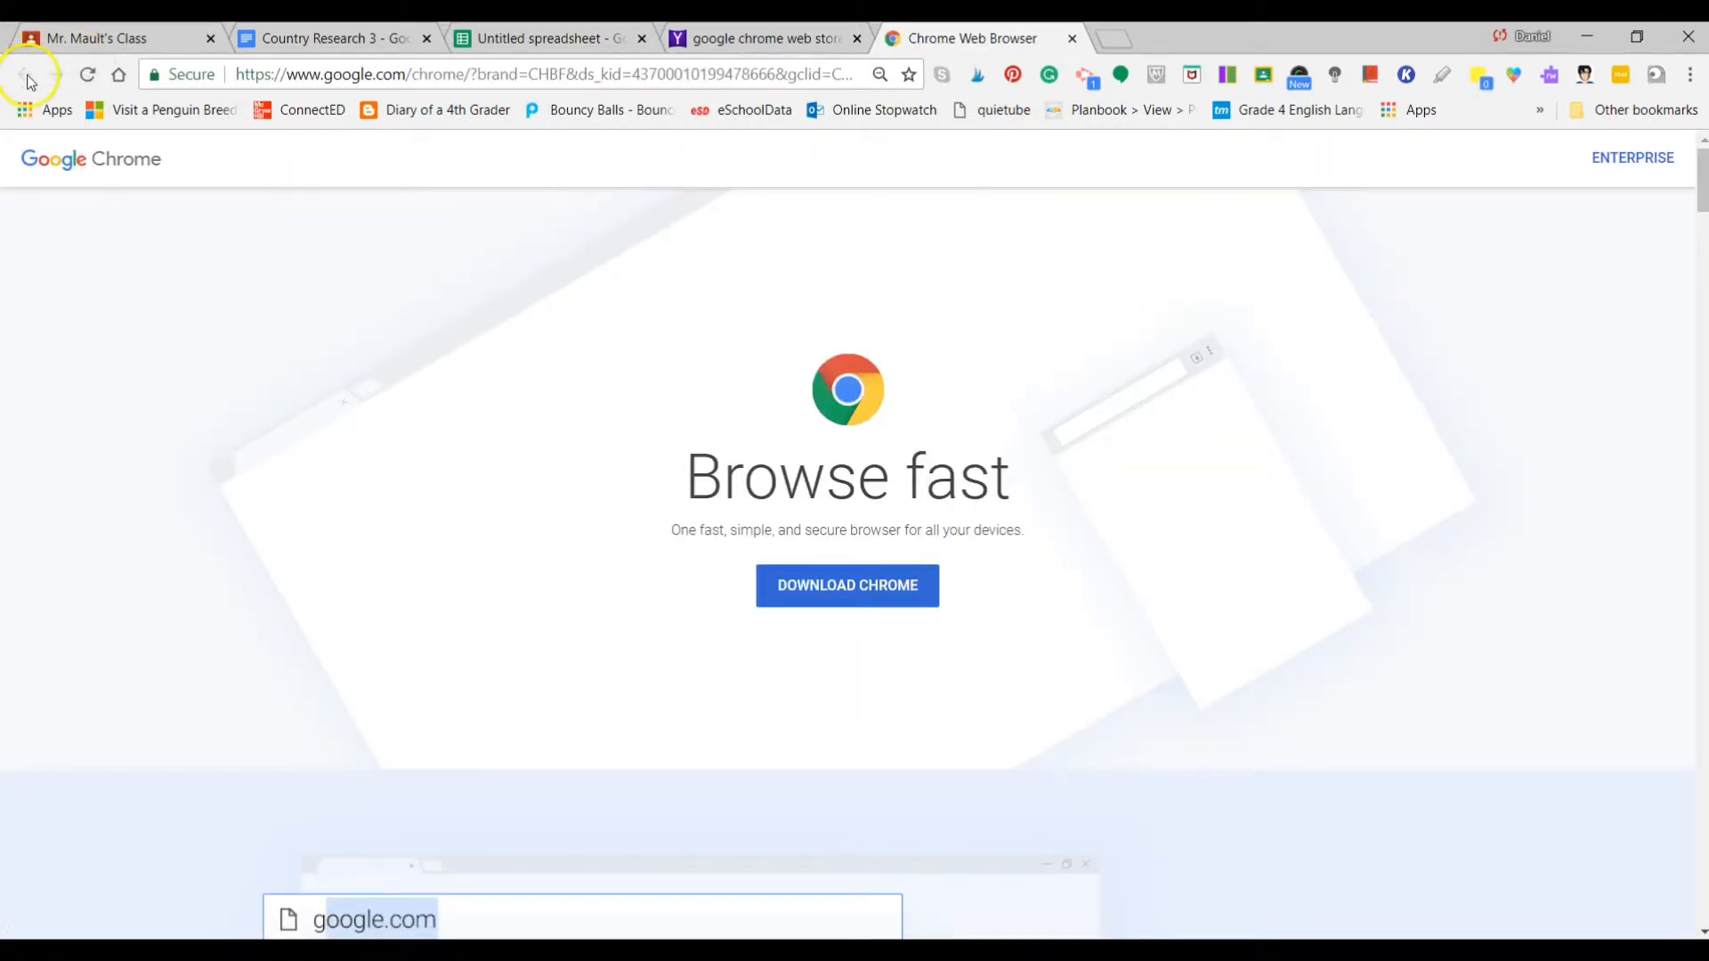
pyautogui.click(730, 36)
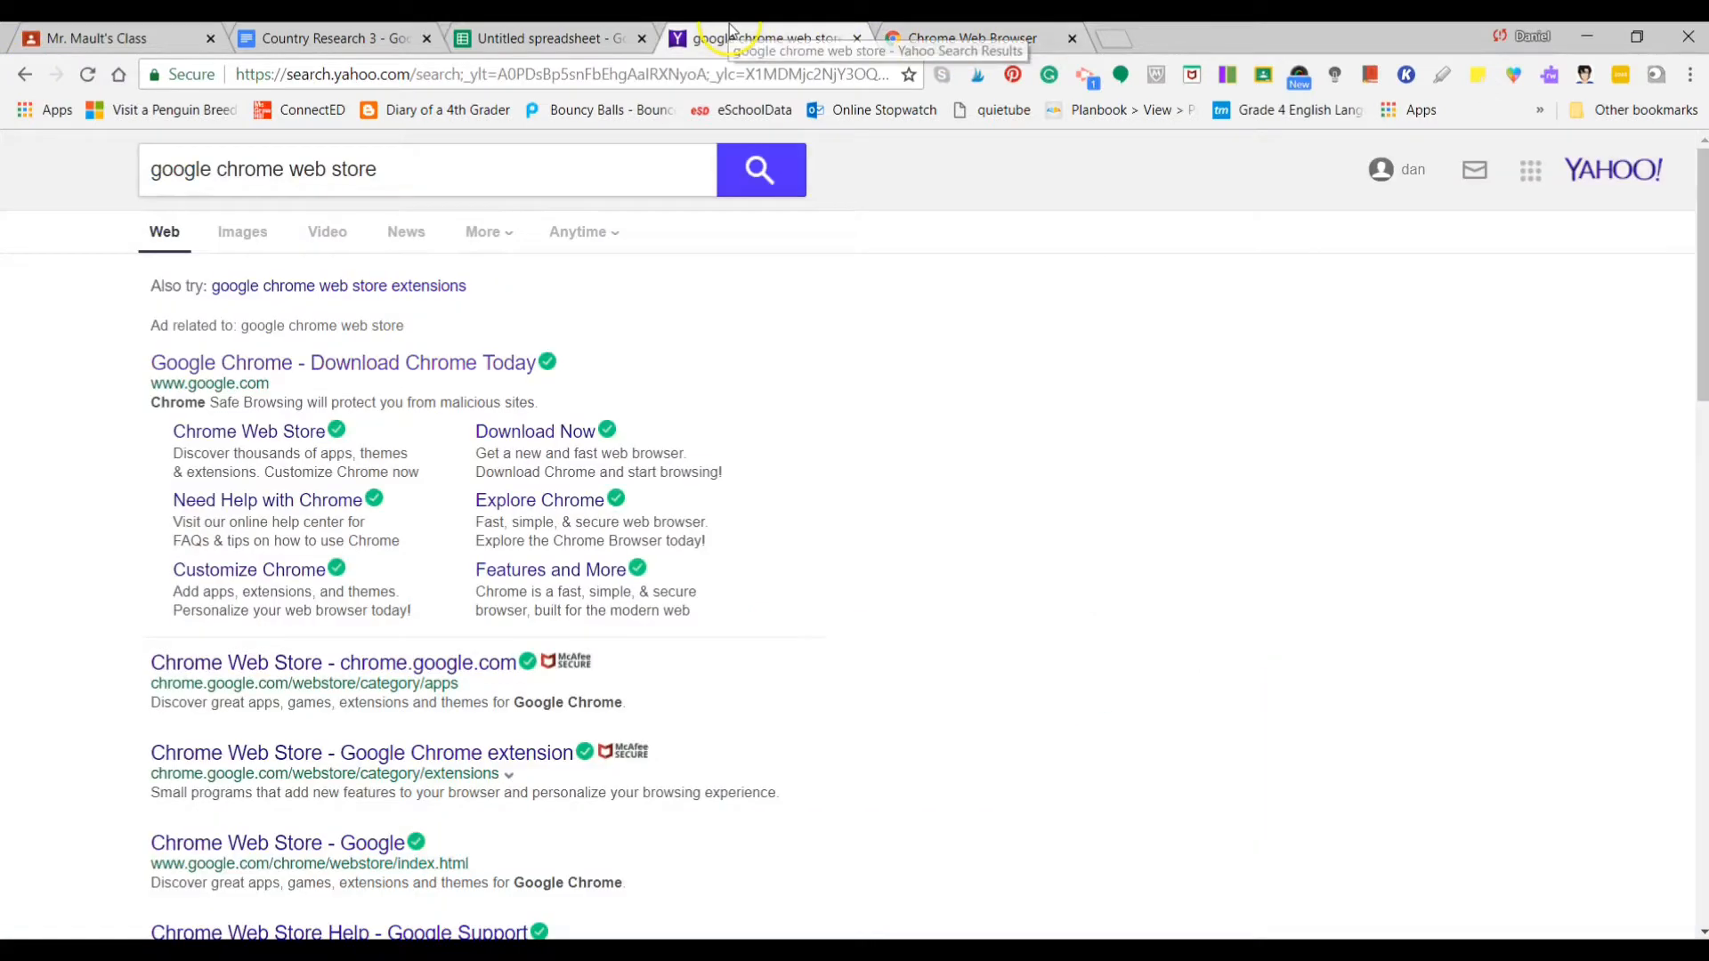
pyautogui.click(231, 664)
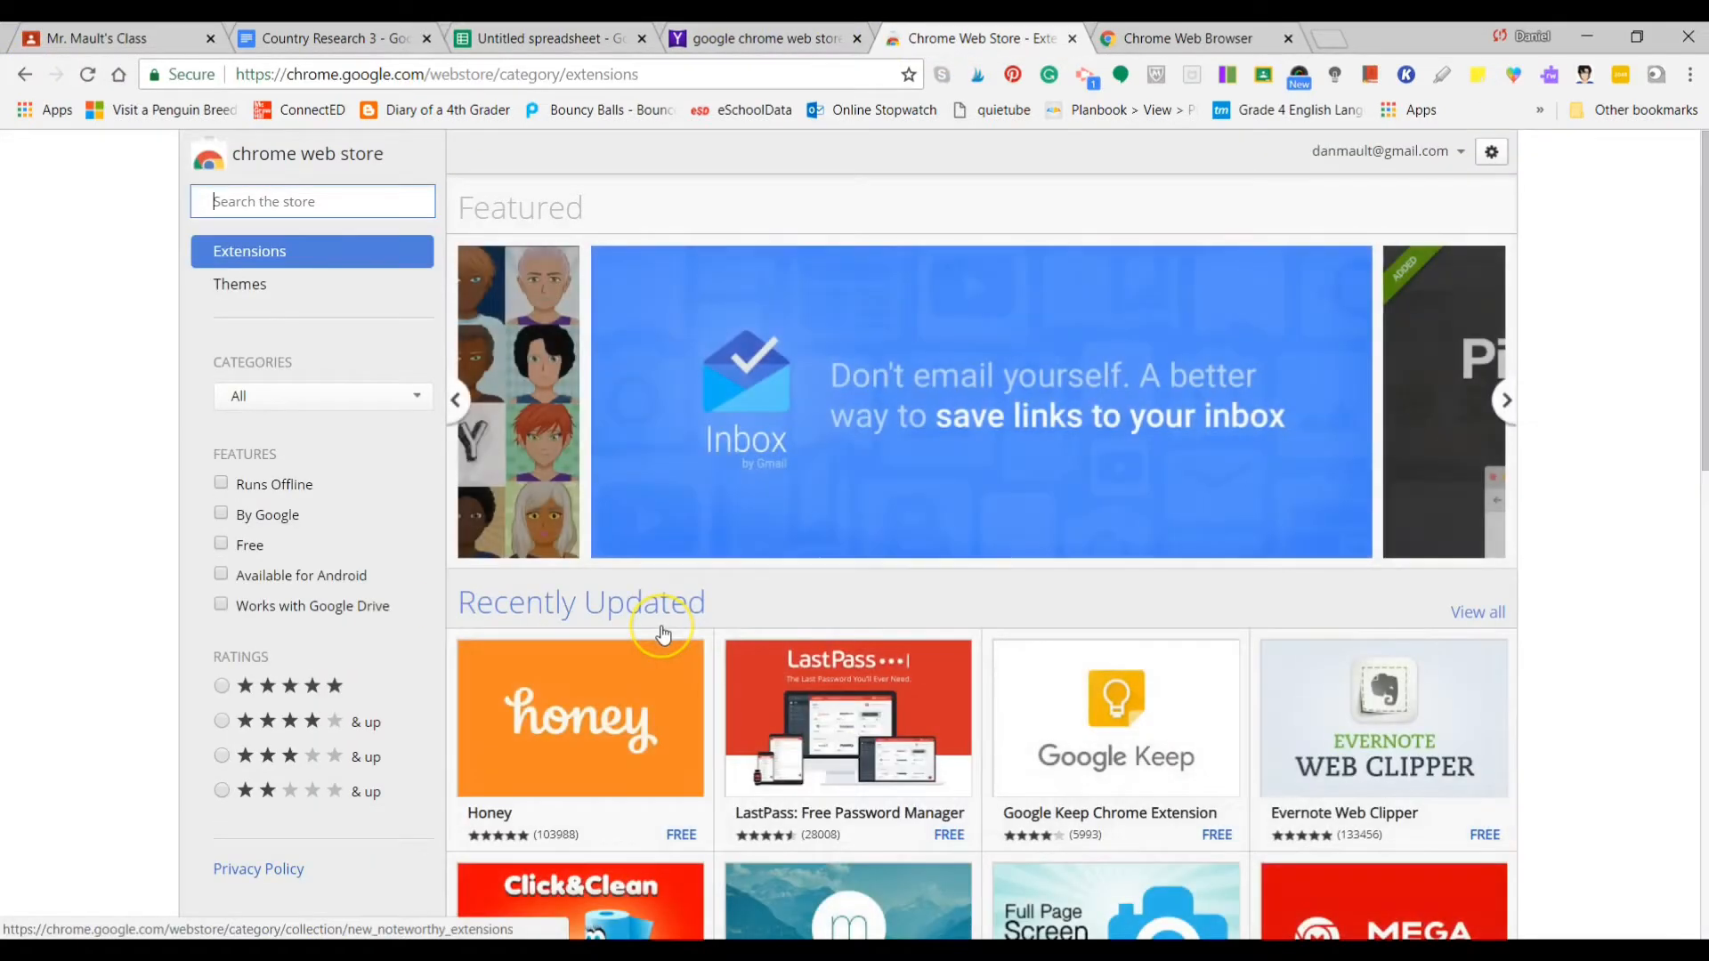
# - Review the Chrome Web Store link in the search results and return to the store
pyautogui.click(746, 39)
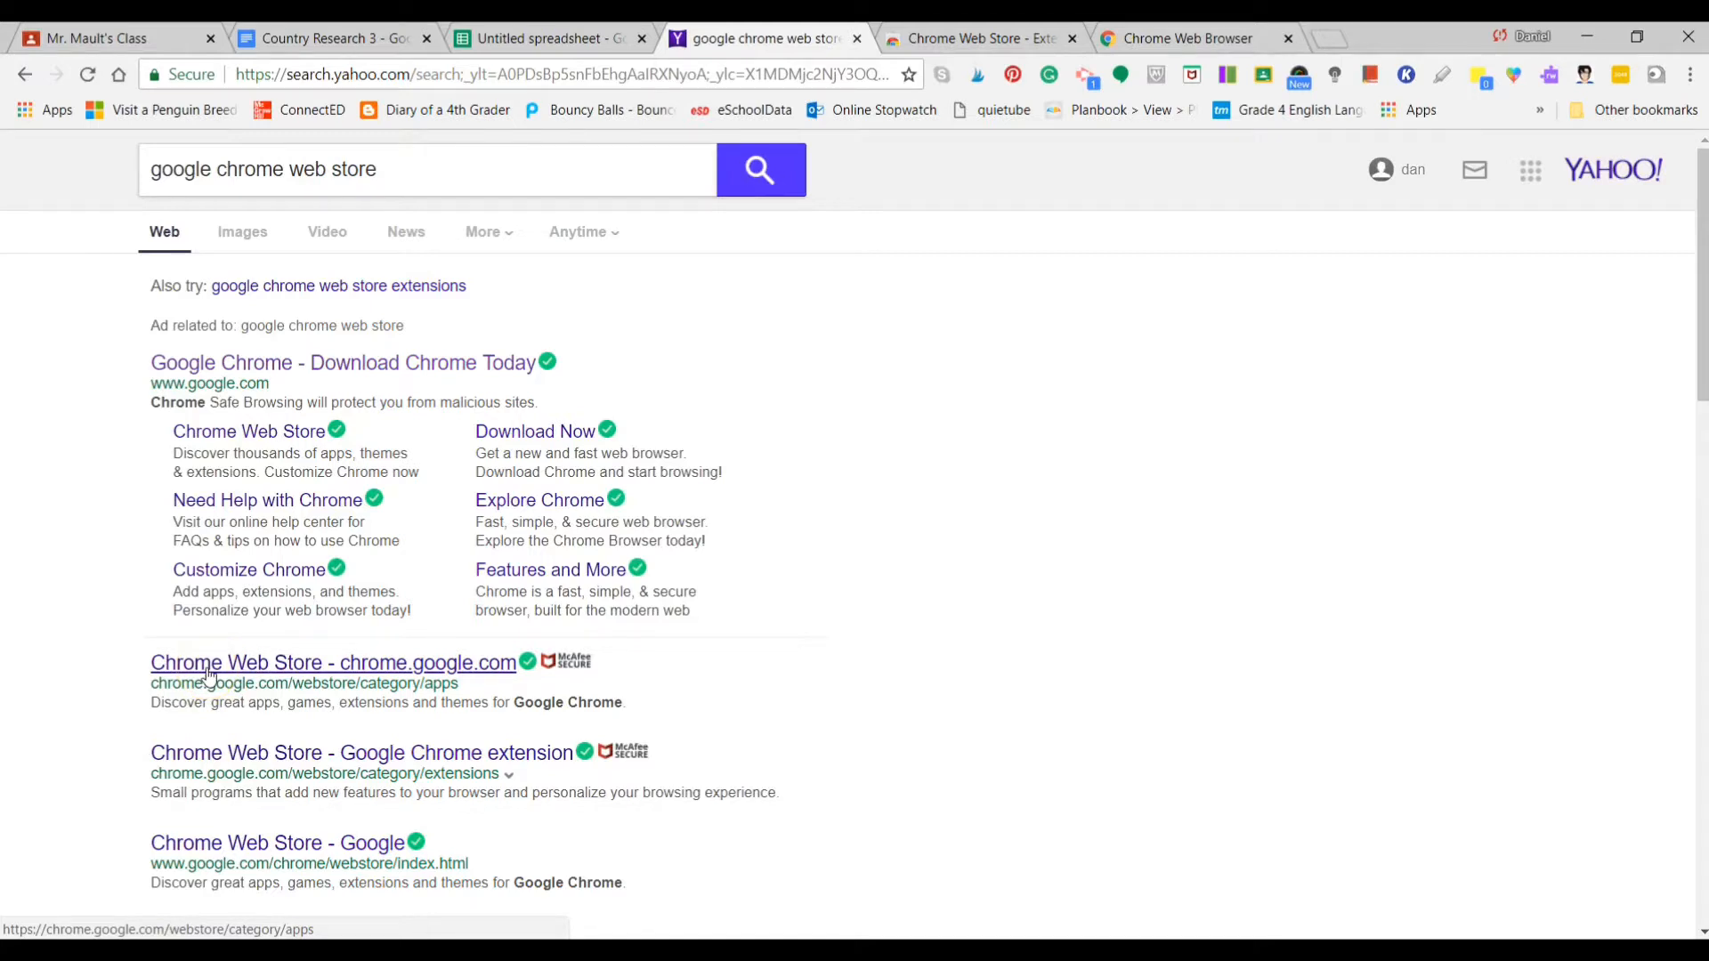
pyautogui.click(307, 663)
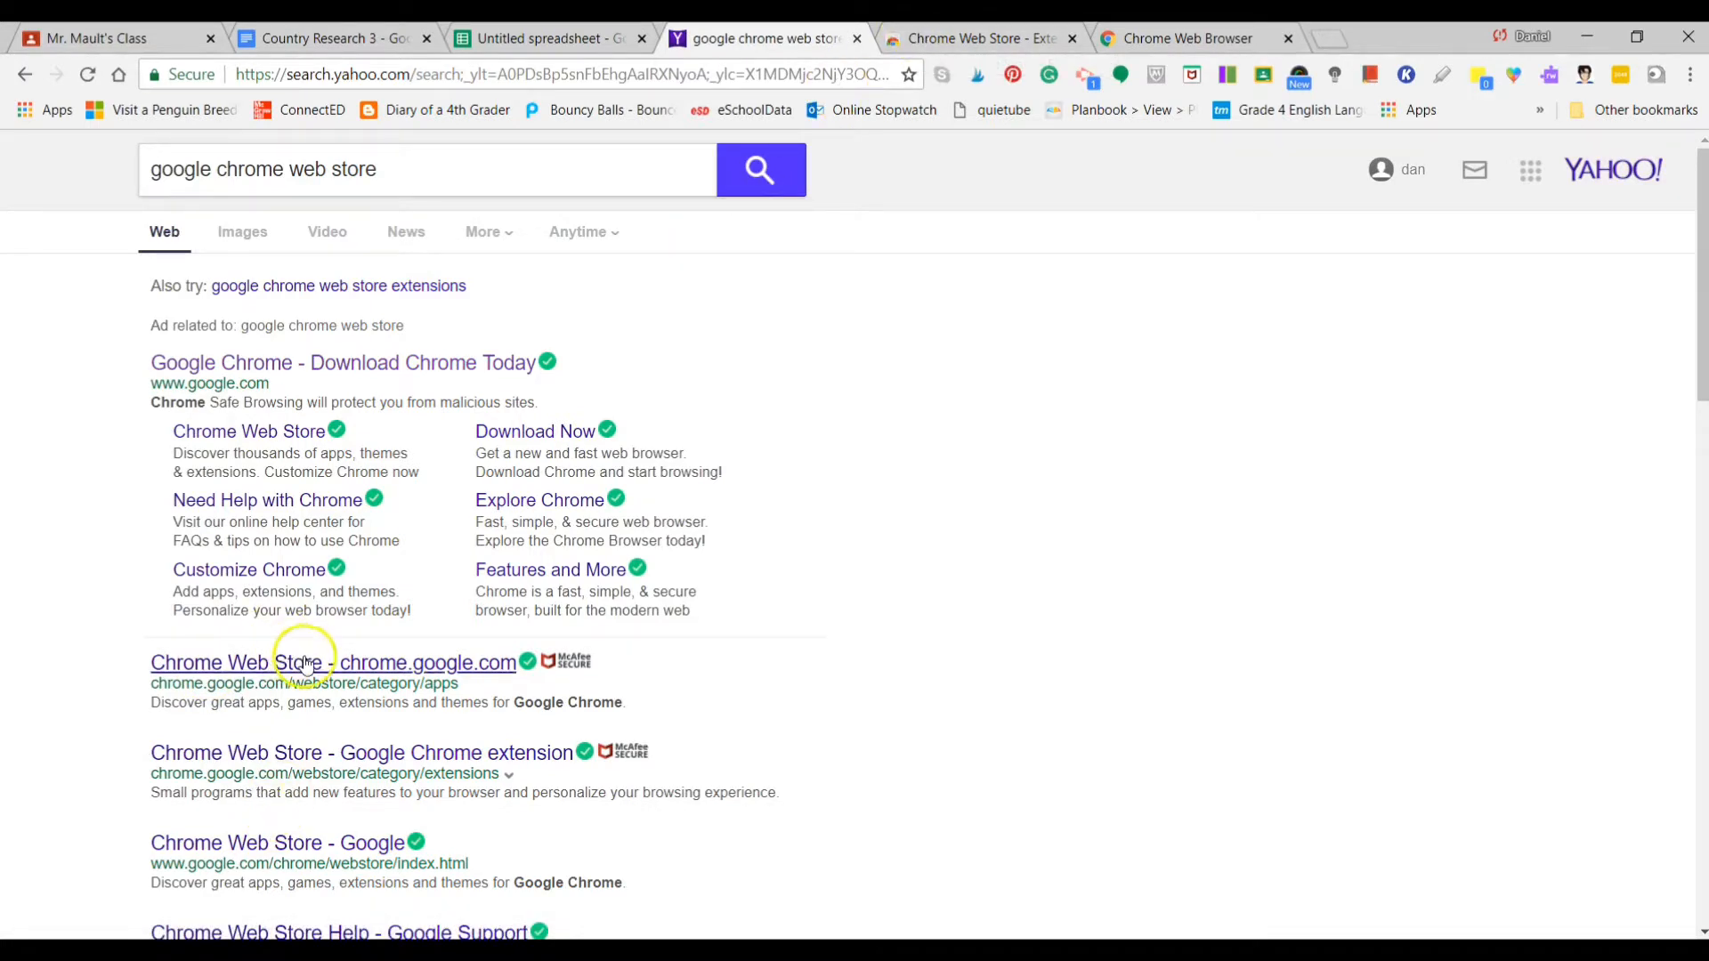
pyautogui.click(991, 40)
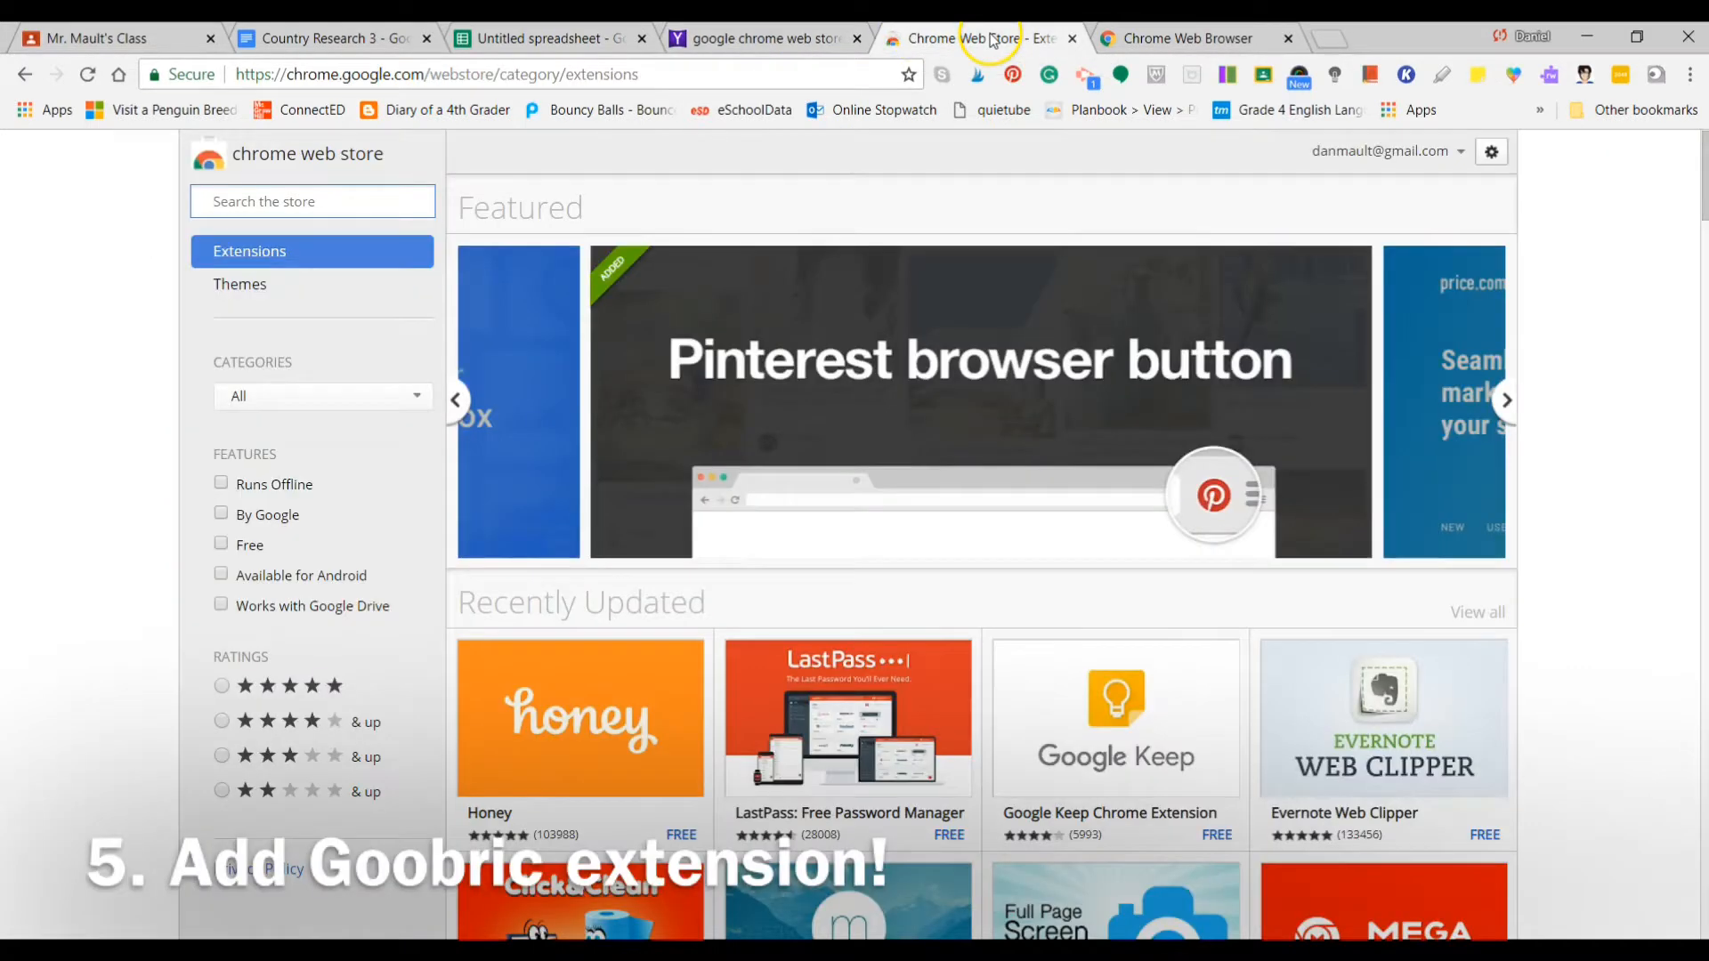
# - Search the Chrome Web Store for "goobric" to find the Goobric Web App Launcher extension
pyautogui.click(259, 203)
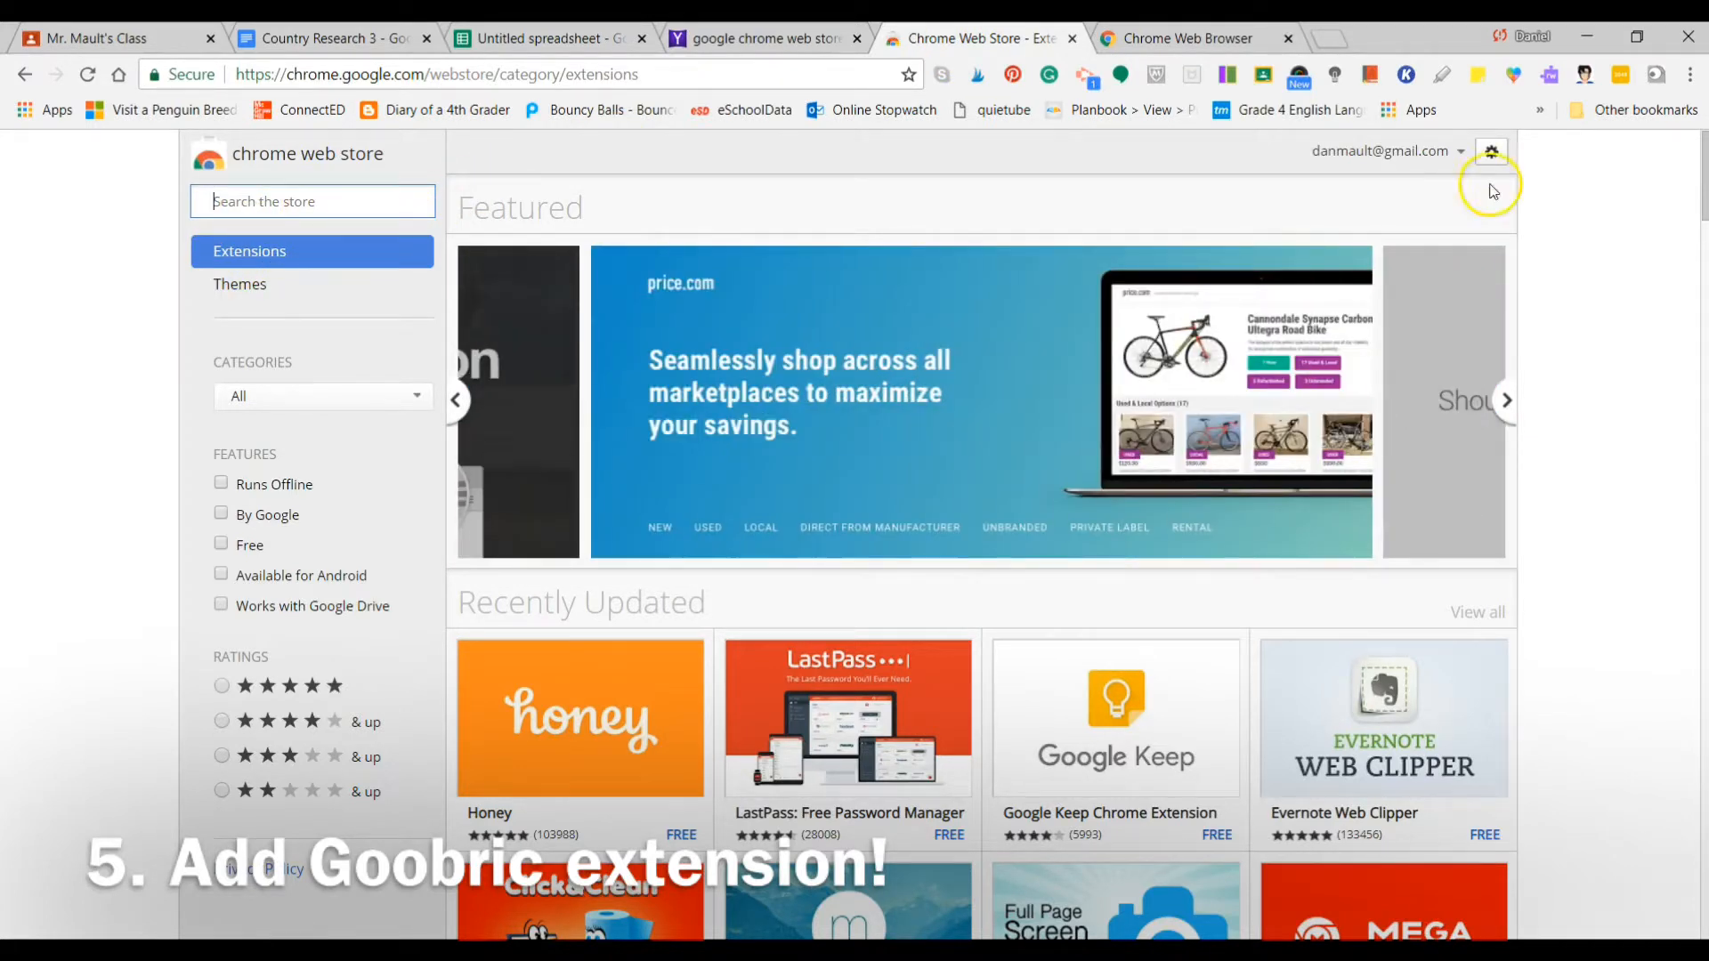
pyautogui.click(1658, 78)
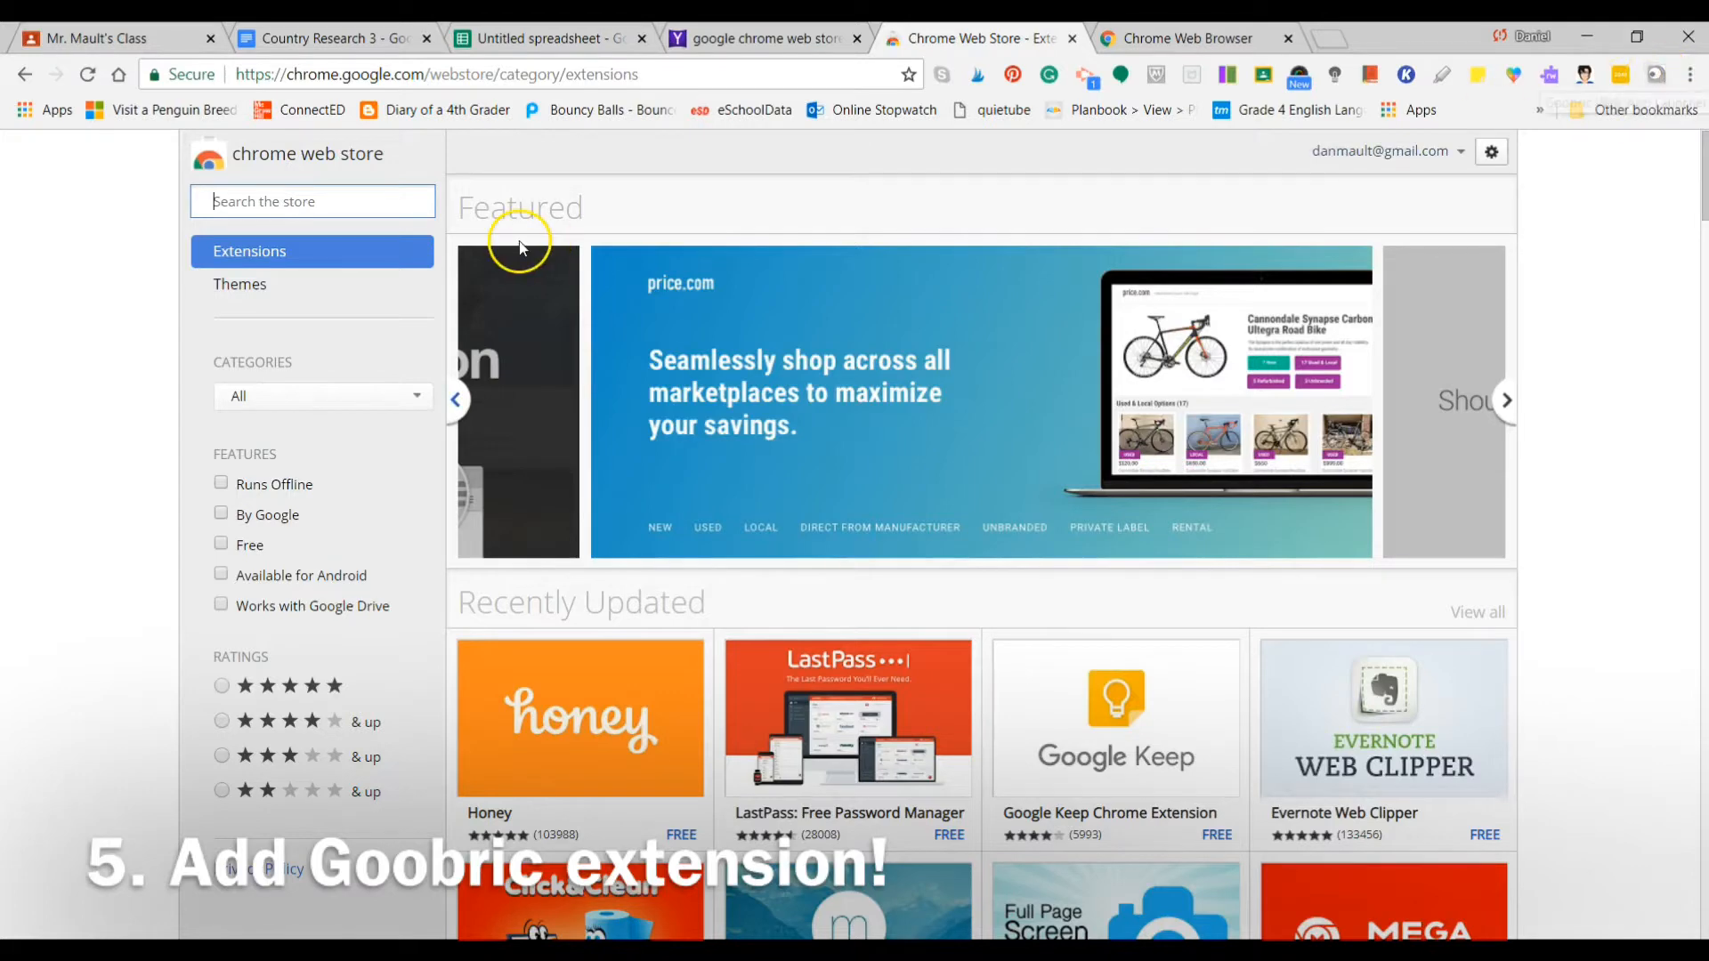
pyautogui.click(266, 198)
pyautogui.write('goobric')
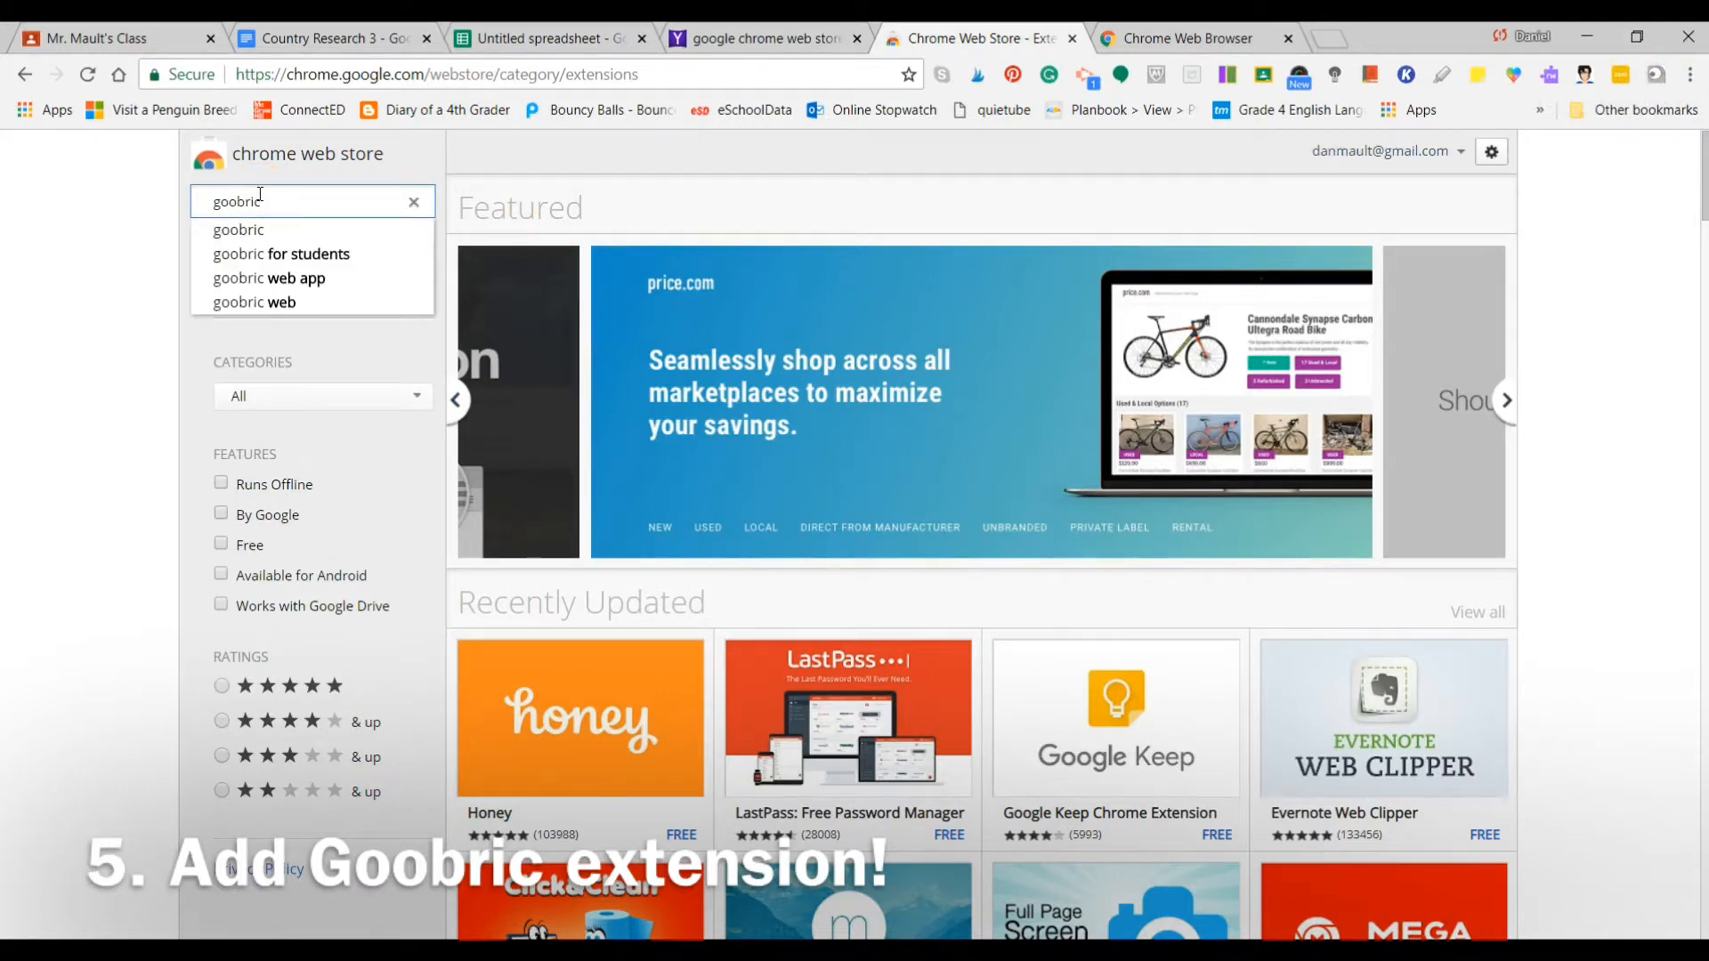
pyautogui.press('Return')
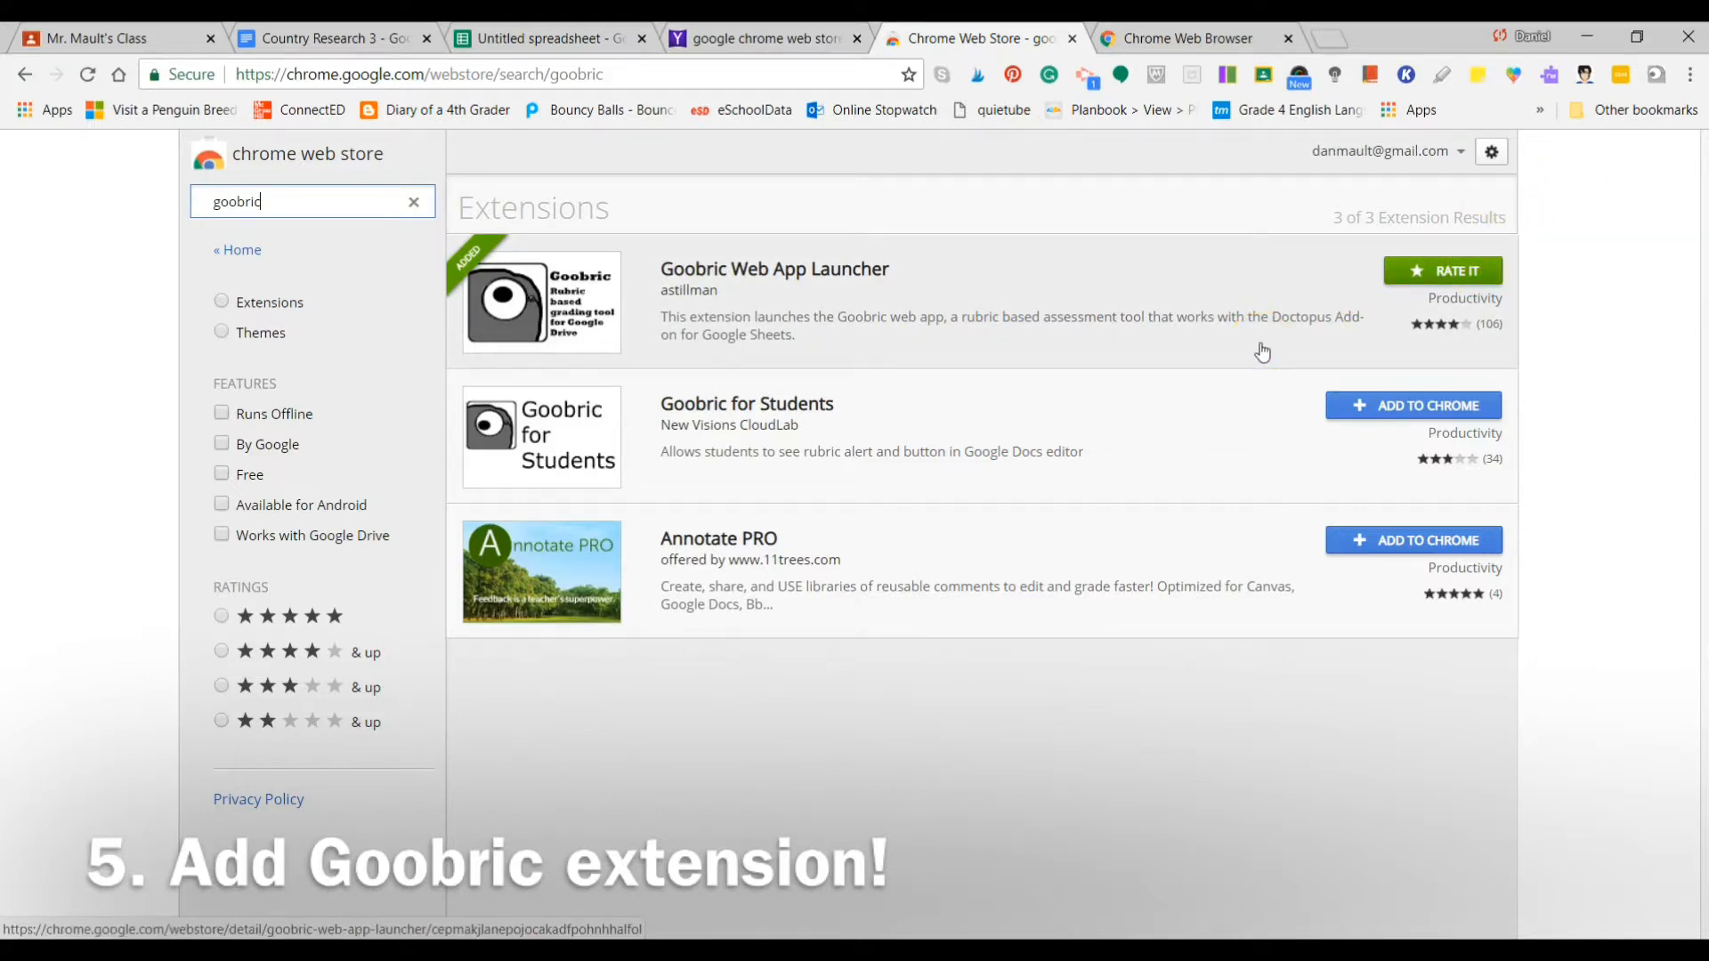
# - Close the Chrome Web Store, Chrome browser and web search pages and return to the spreadsheet
pyautogui.click(1072, 40)
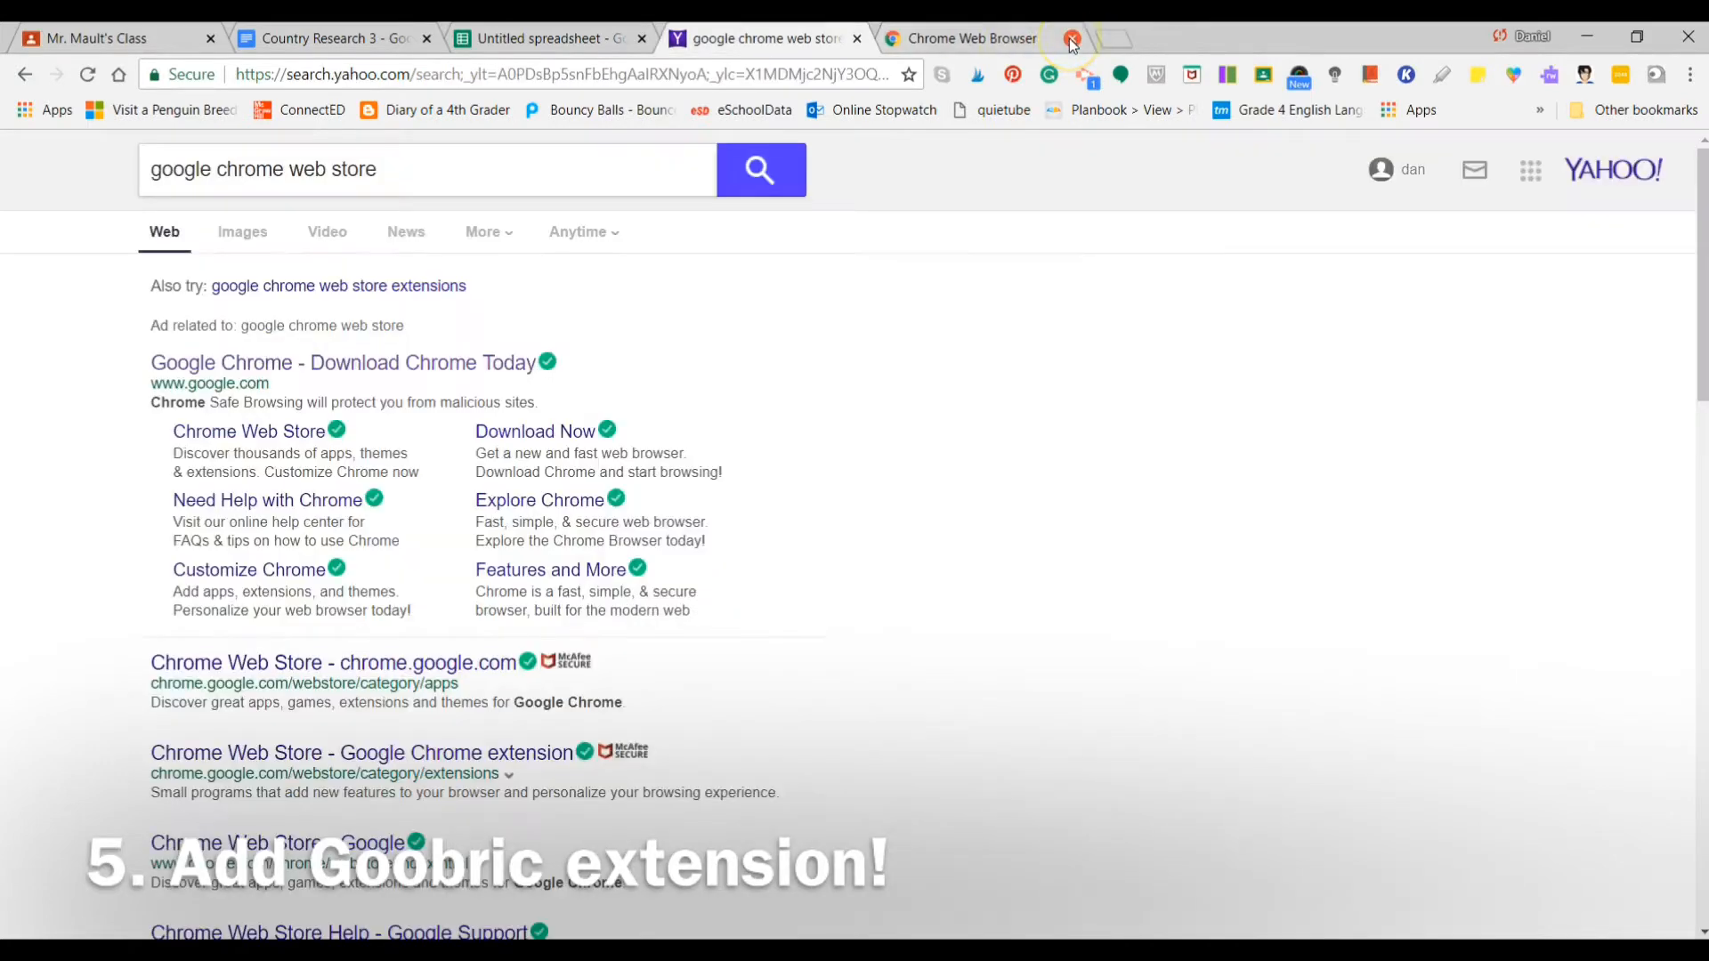
pyautogui.click(1072, 40)
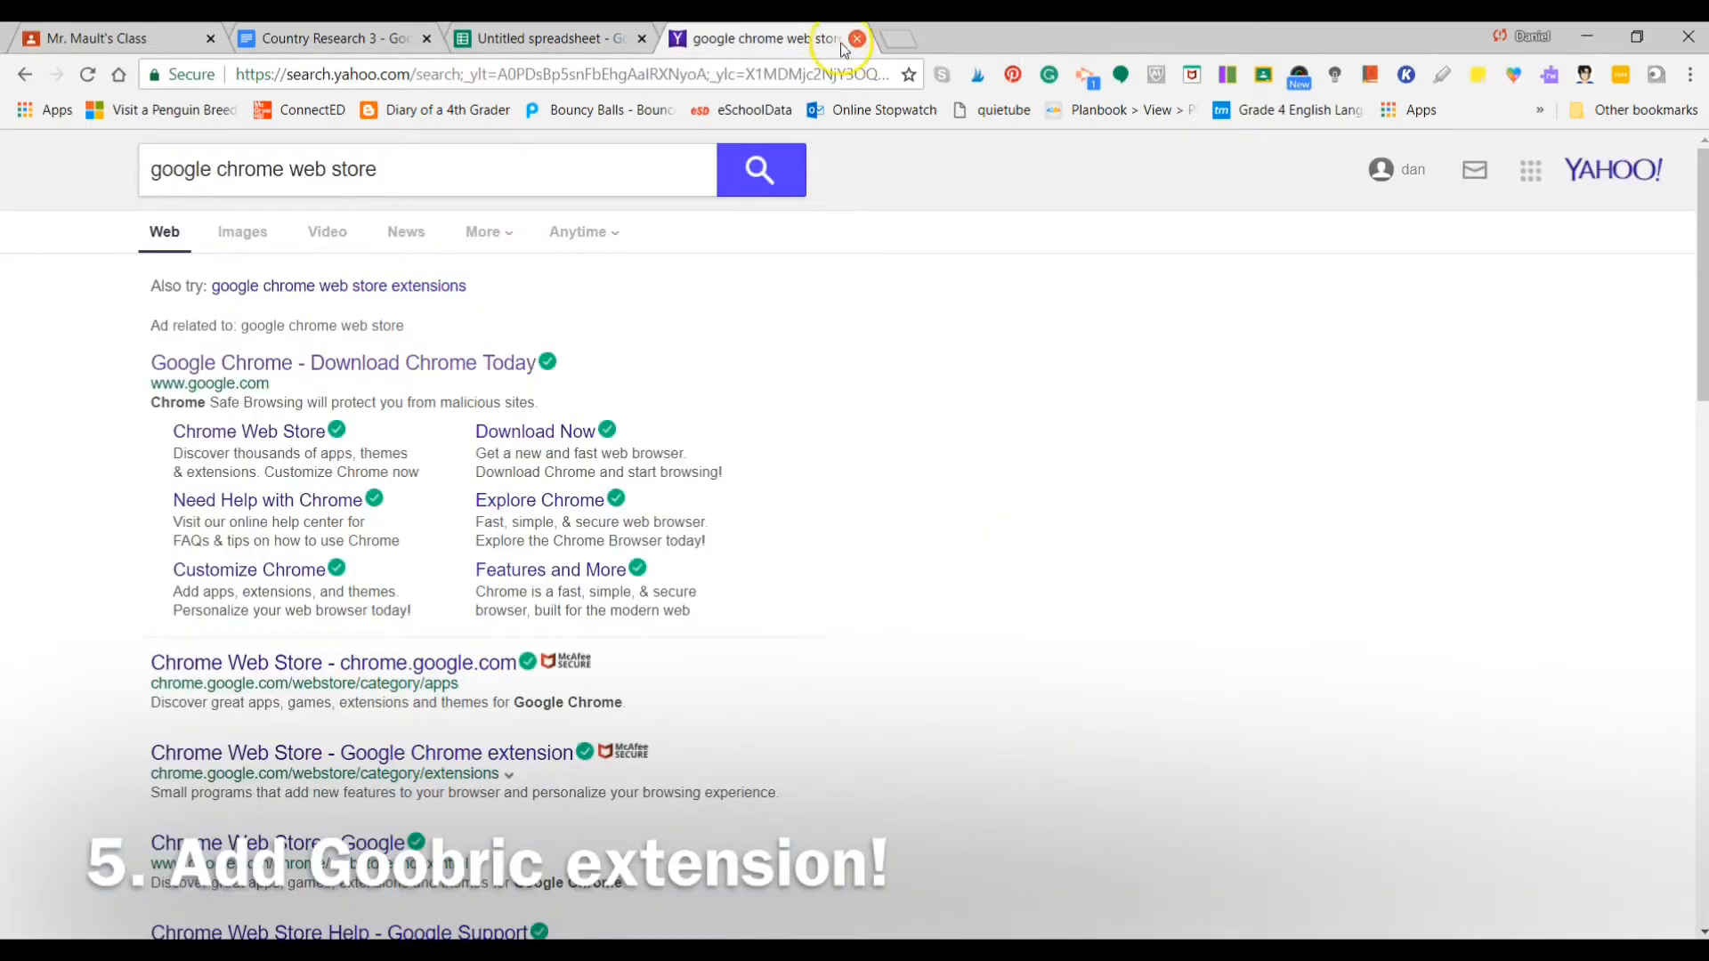
pyautogui.click(561, 39)
pyautogui.click(826, 44)
pyautogui.click(858, 38)
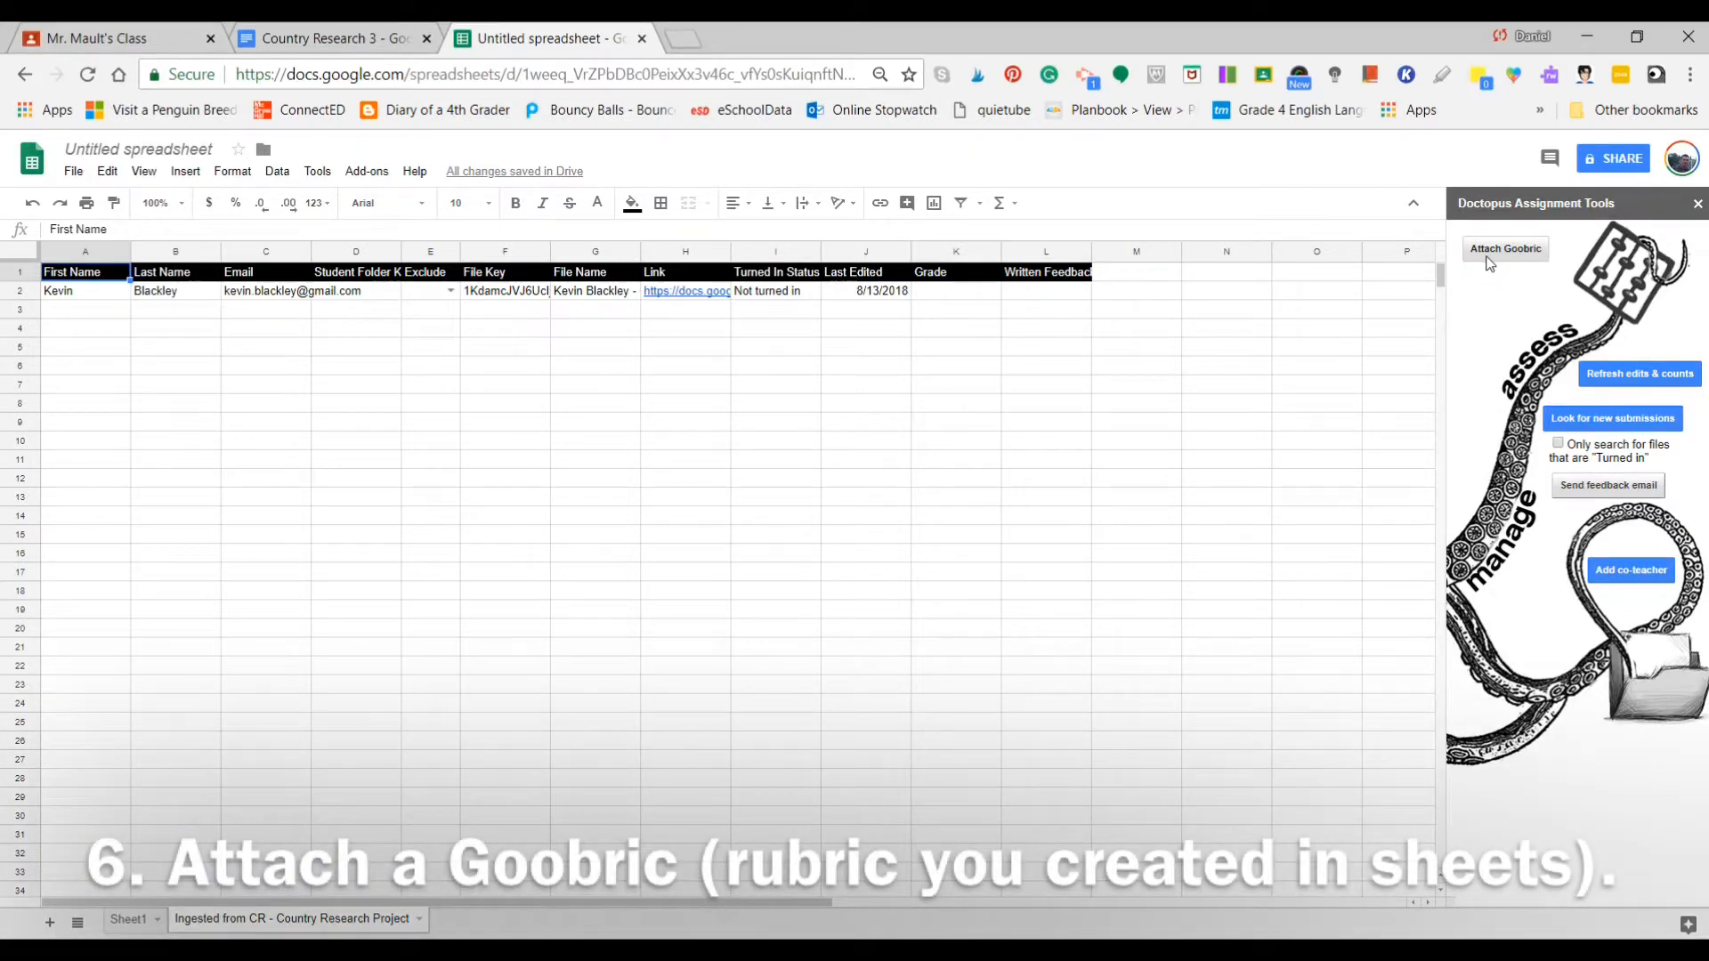
# - Start attaching a Goobric to the assignment and choose the Test Rubric spreadsheet from My Drive
pyautogui.click(1501, 257)
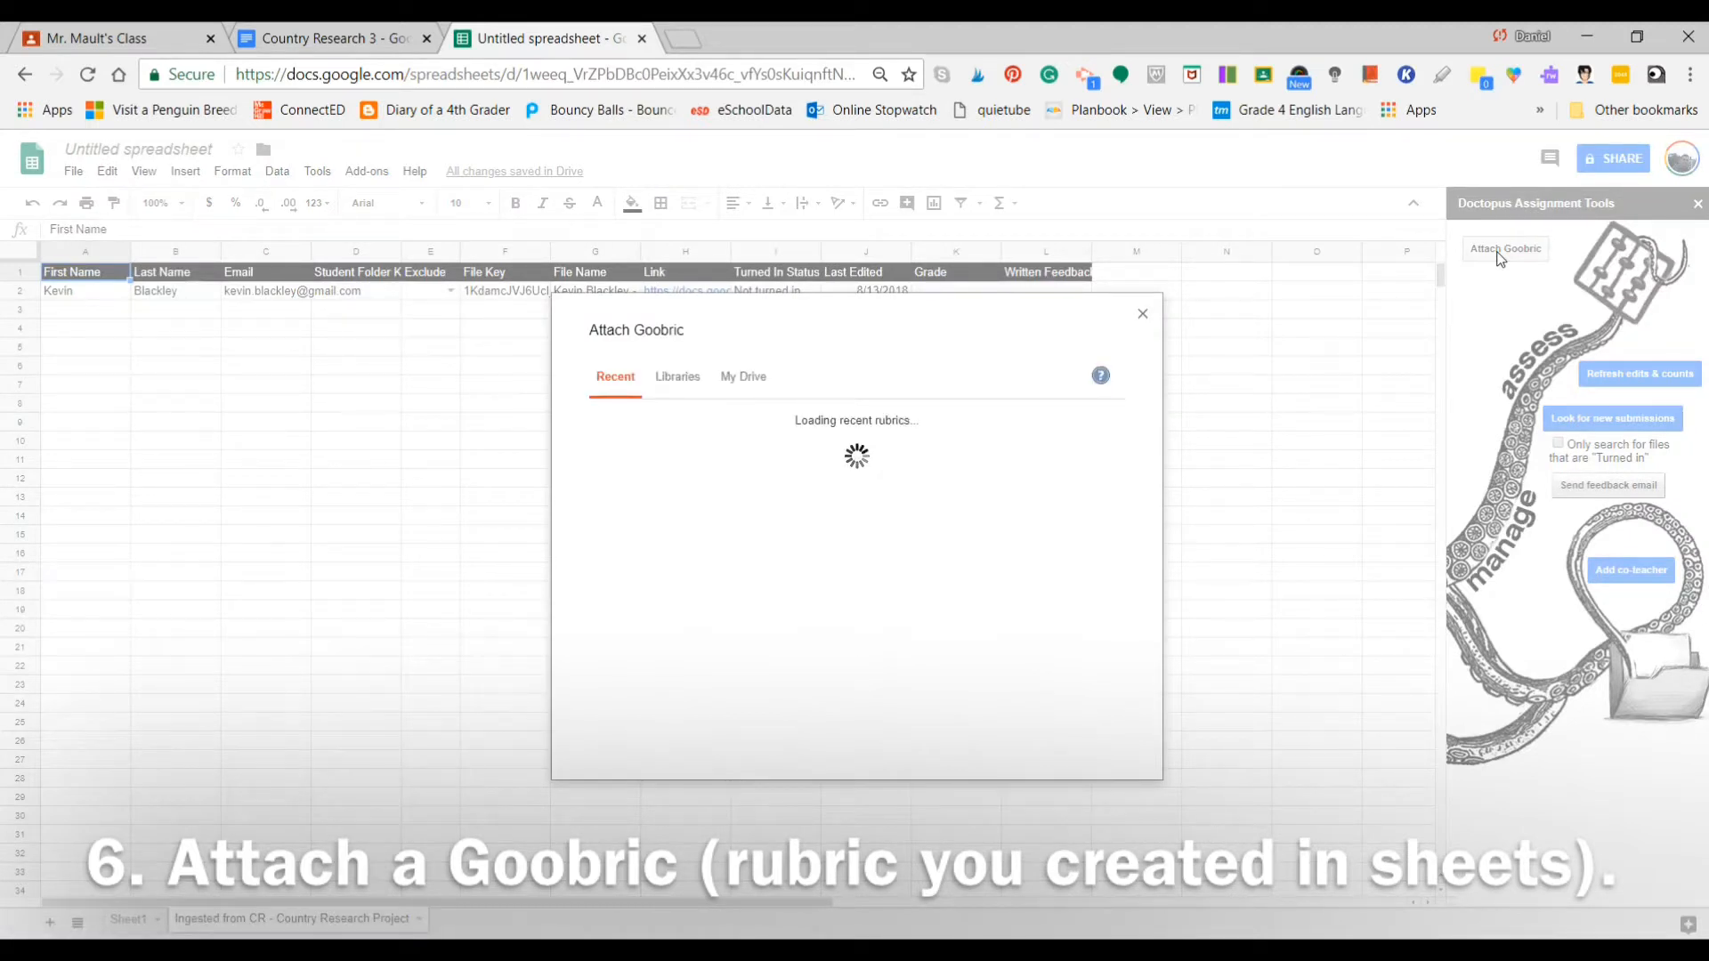
pyautogui.click(745, 377)
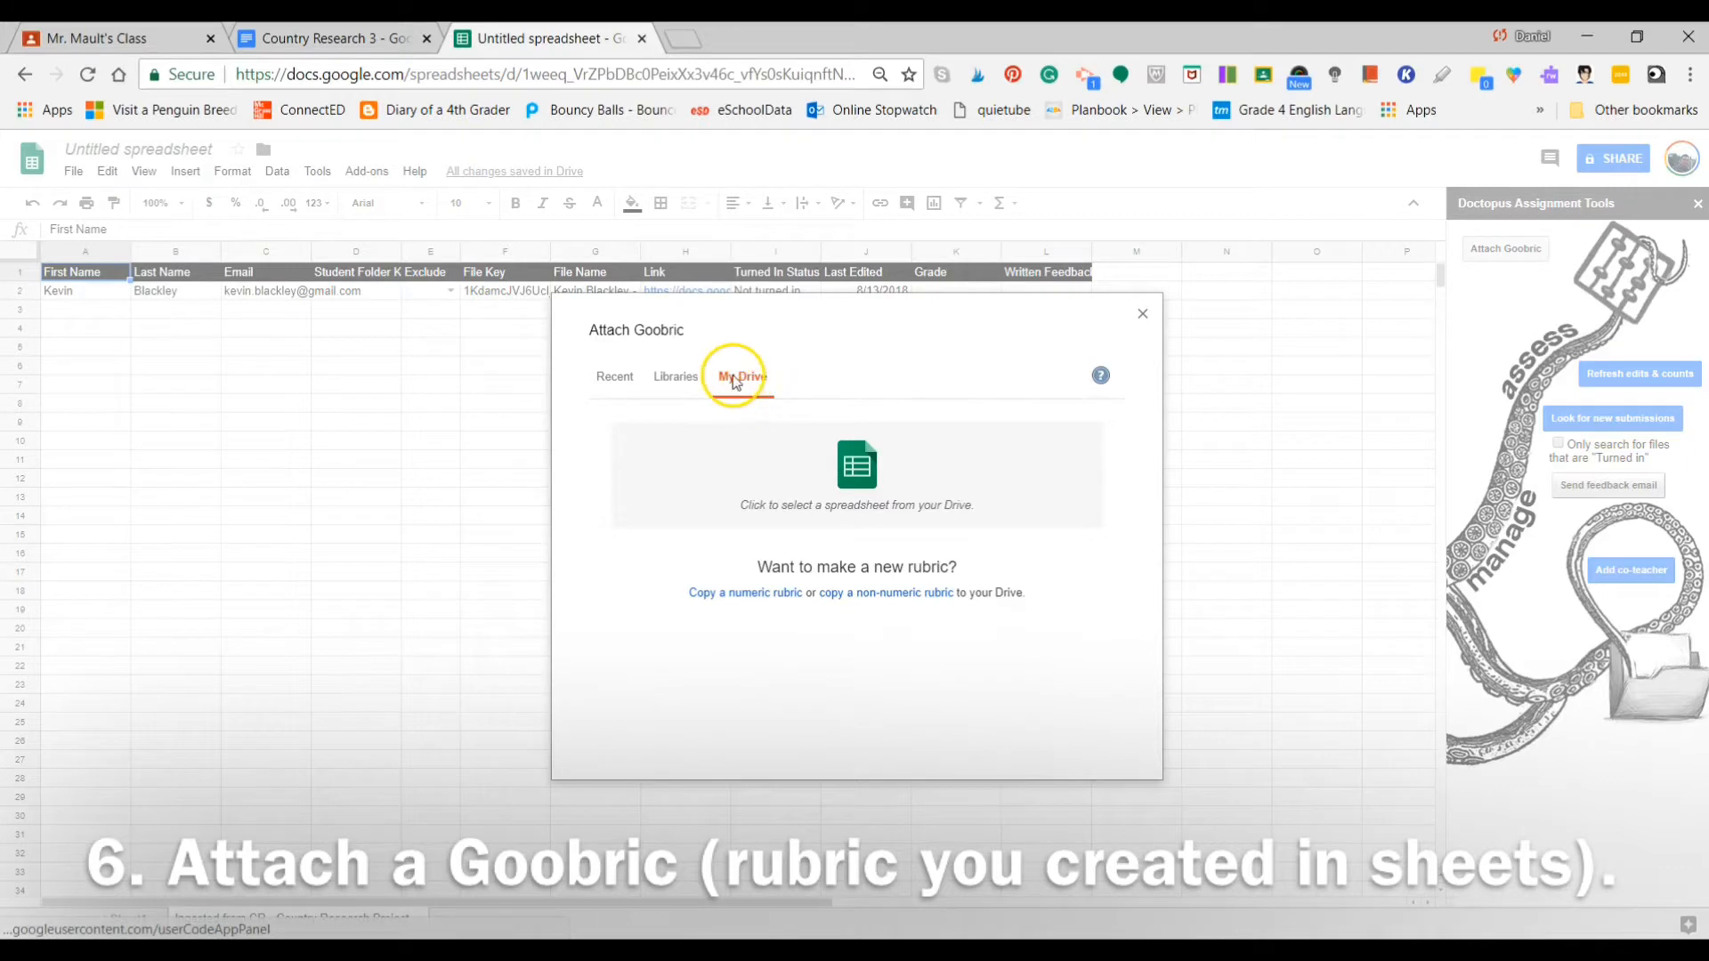
pyautogui.click(866, 478)
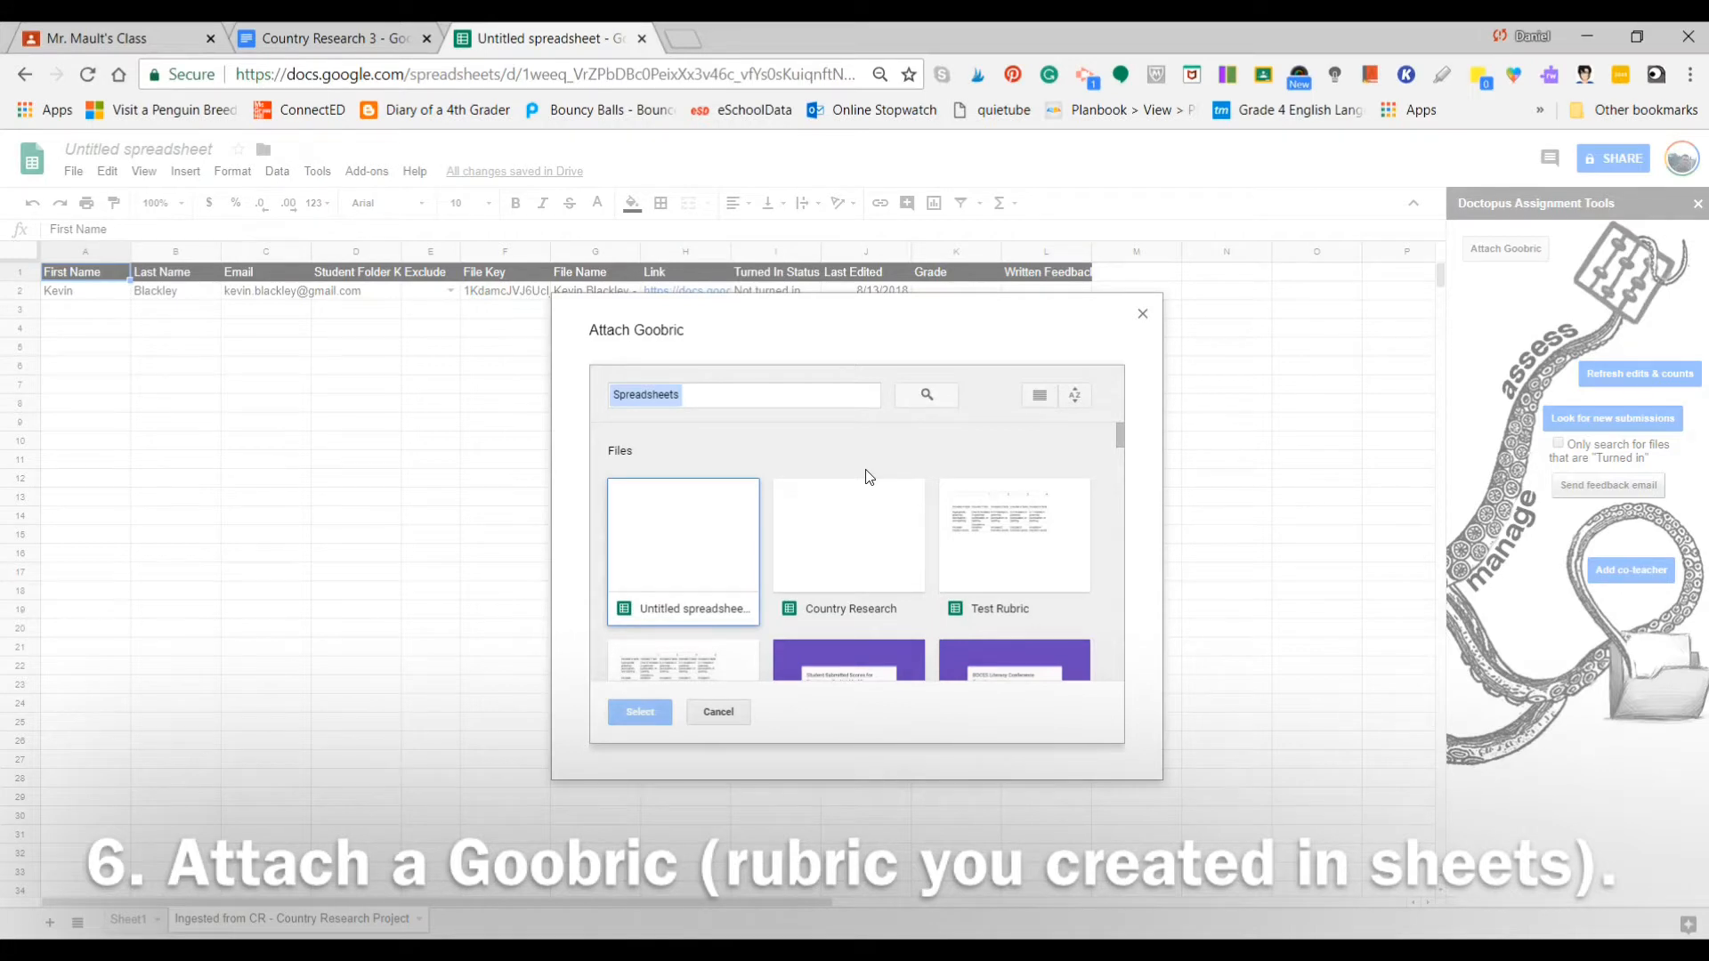
pyautogui.scroll(-2, 868, 476)
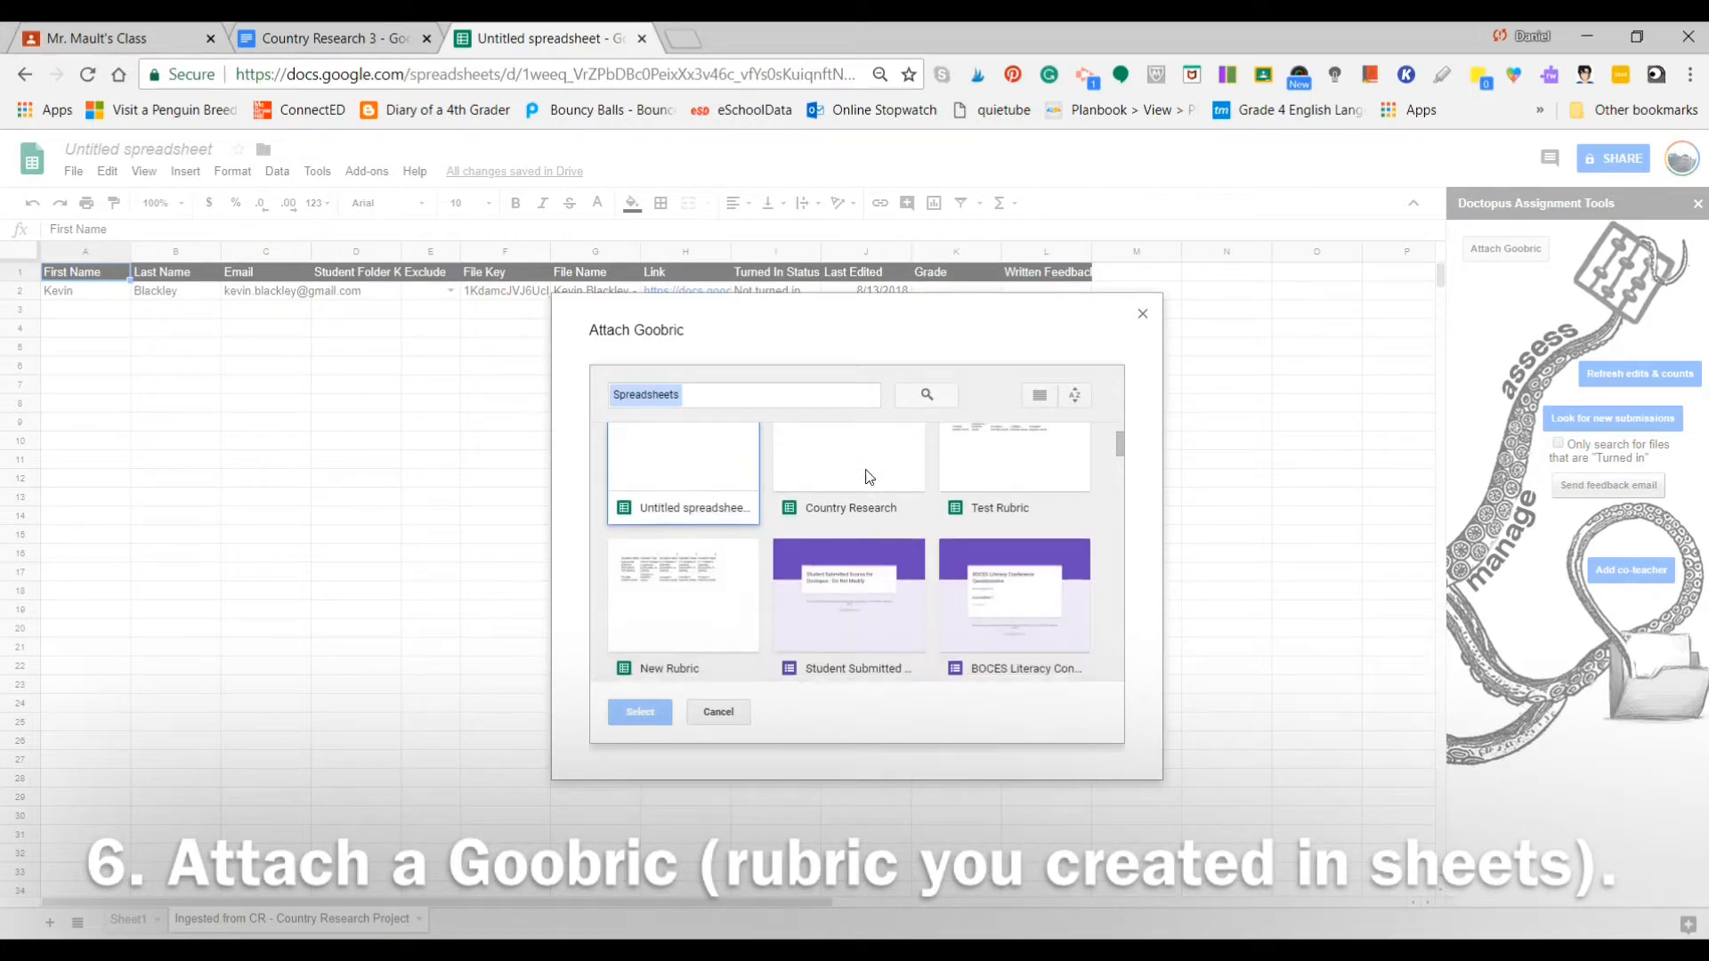
pyautogui.click(993, 534)
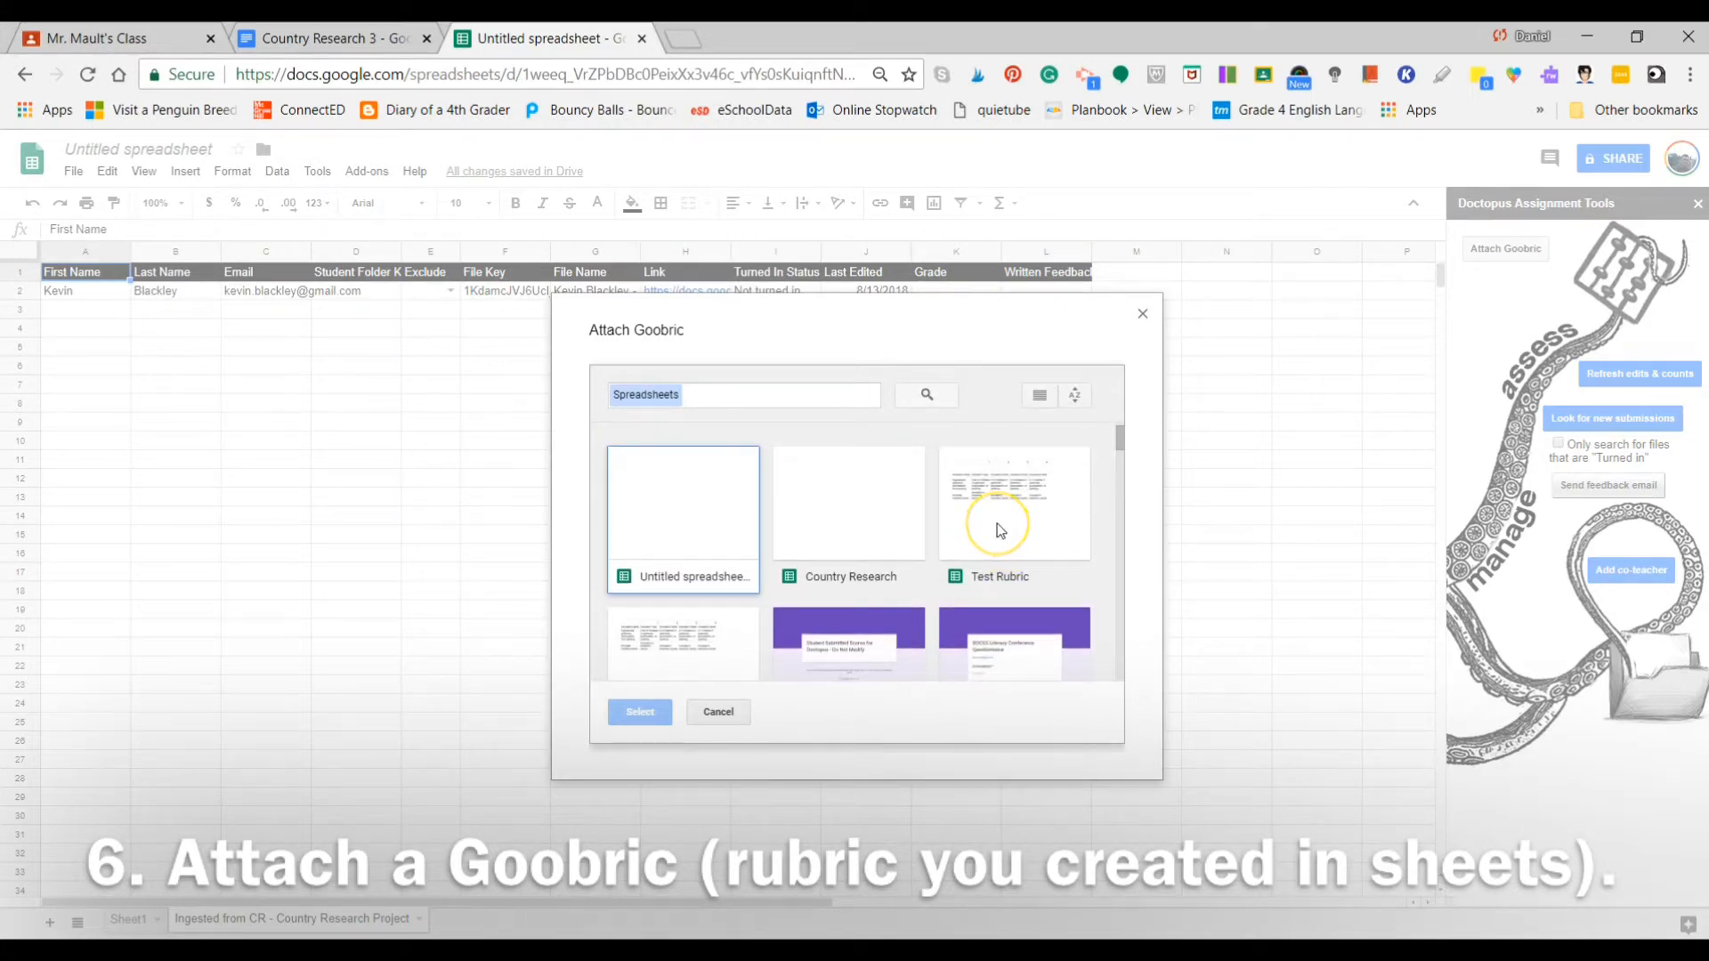
pyautogui.click(997, 529)
pyautogui.doubleClick(997, 529)
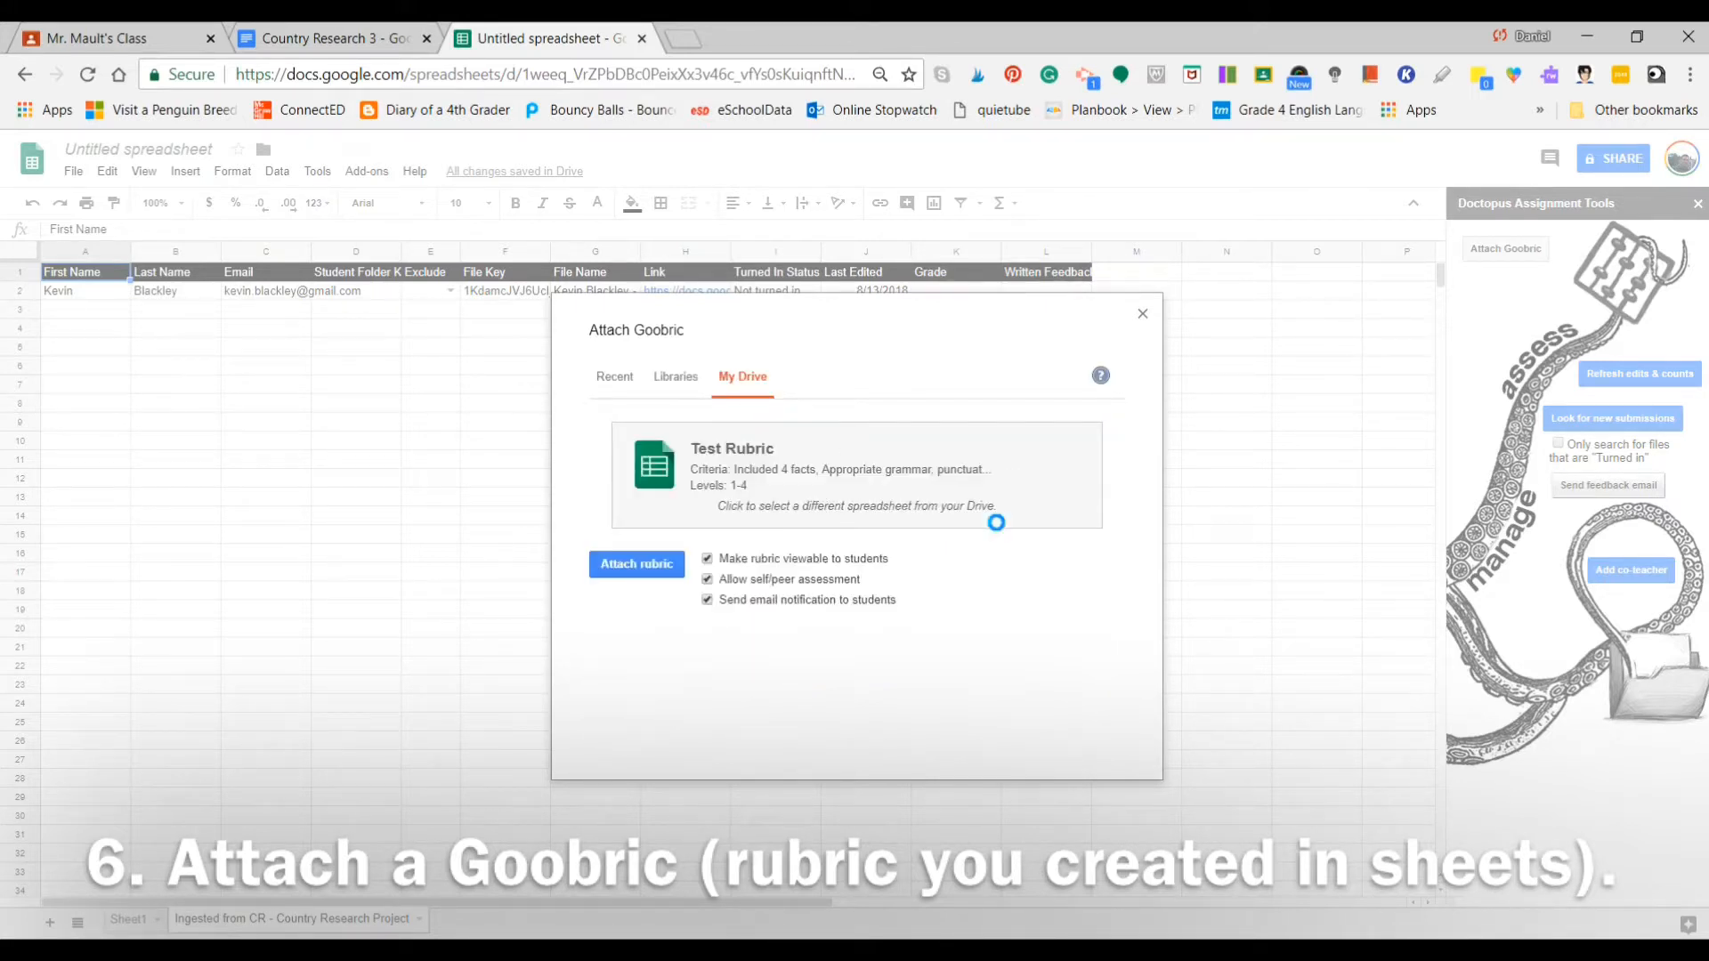
# - Attach the rubric with student viewing, self/peer assessment and email notification enabled, and dismiss the add-on's access notice
pyautogui.click(621, 567)
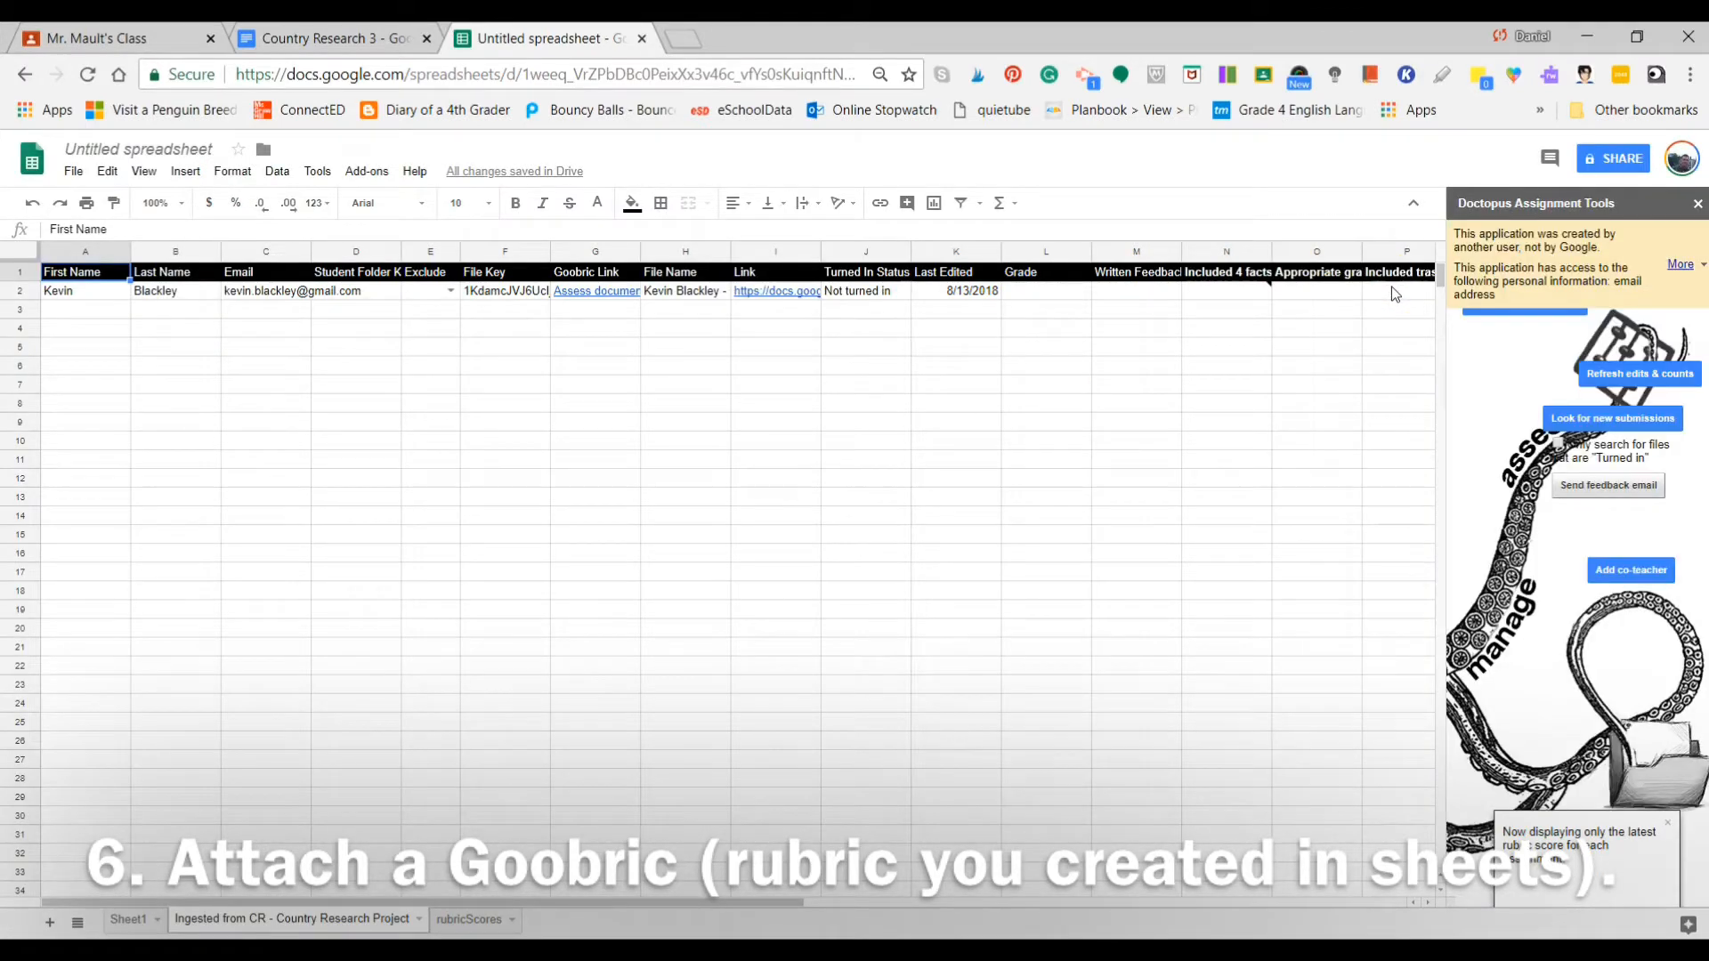
pyautogui.click(1682, 267)
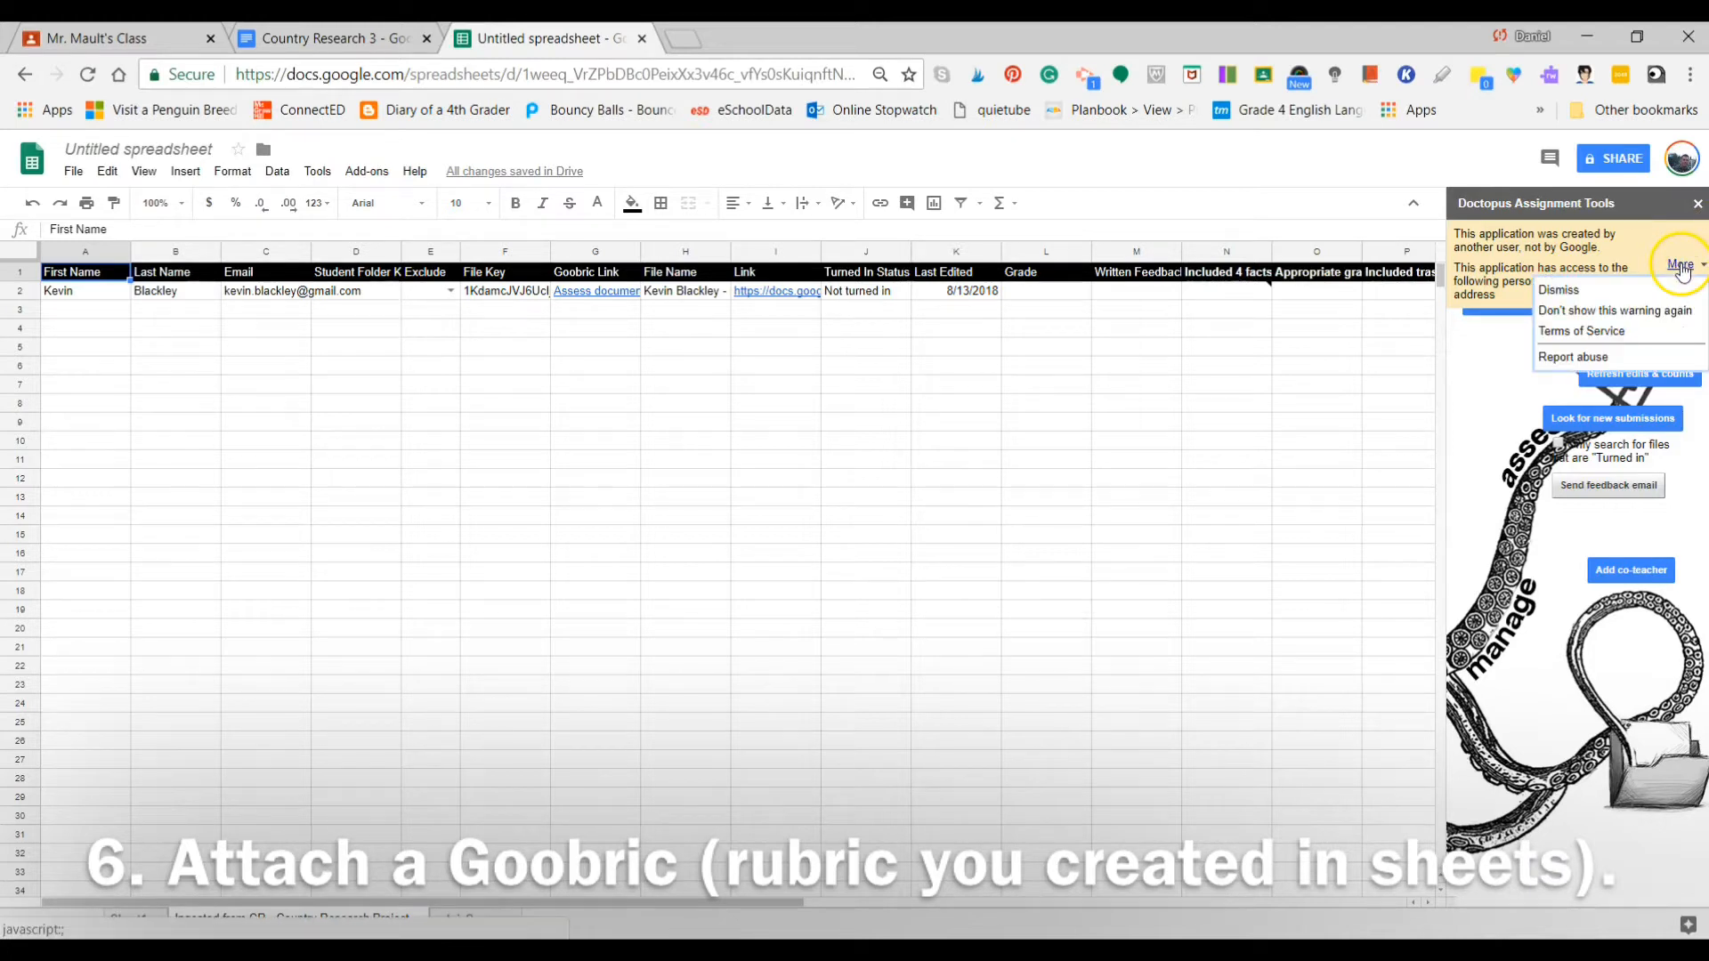
pyautogui.click(1562, 298)
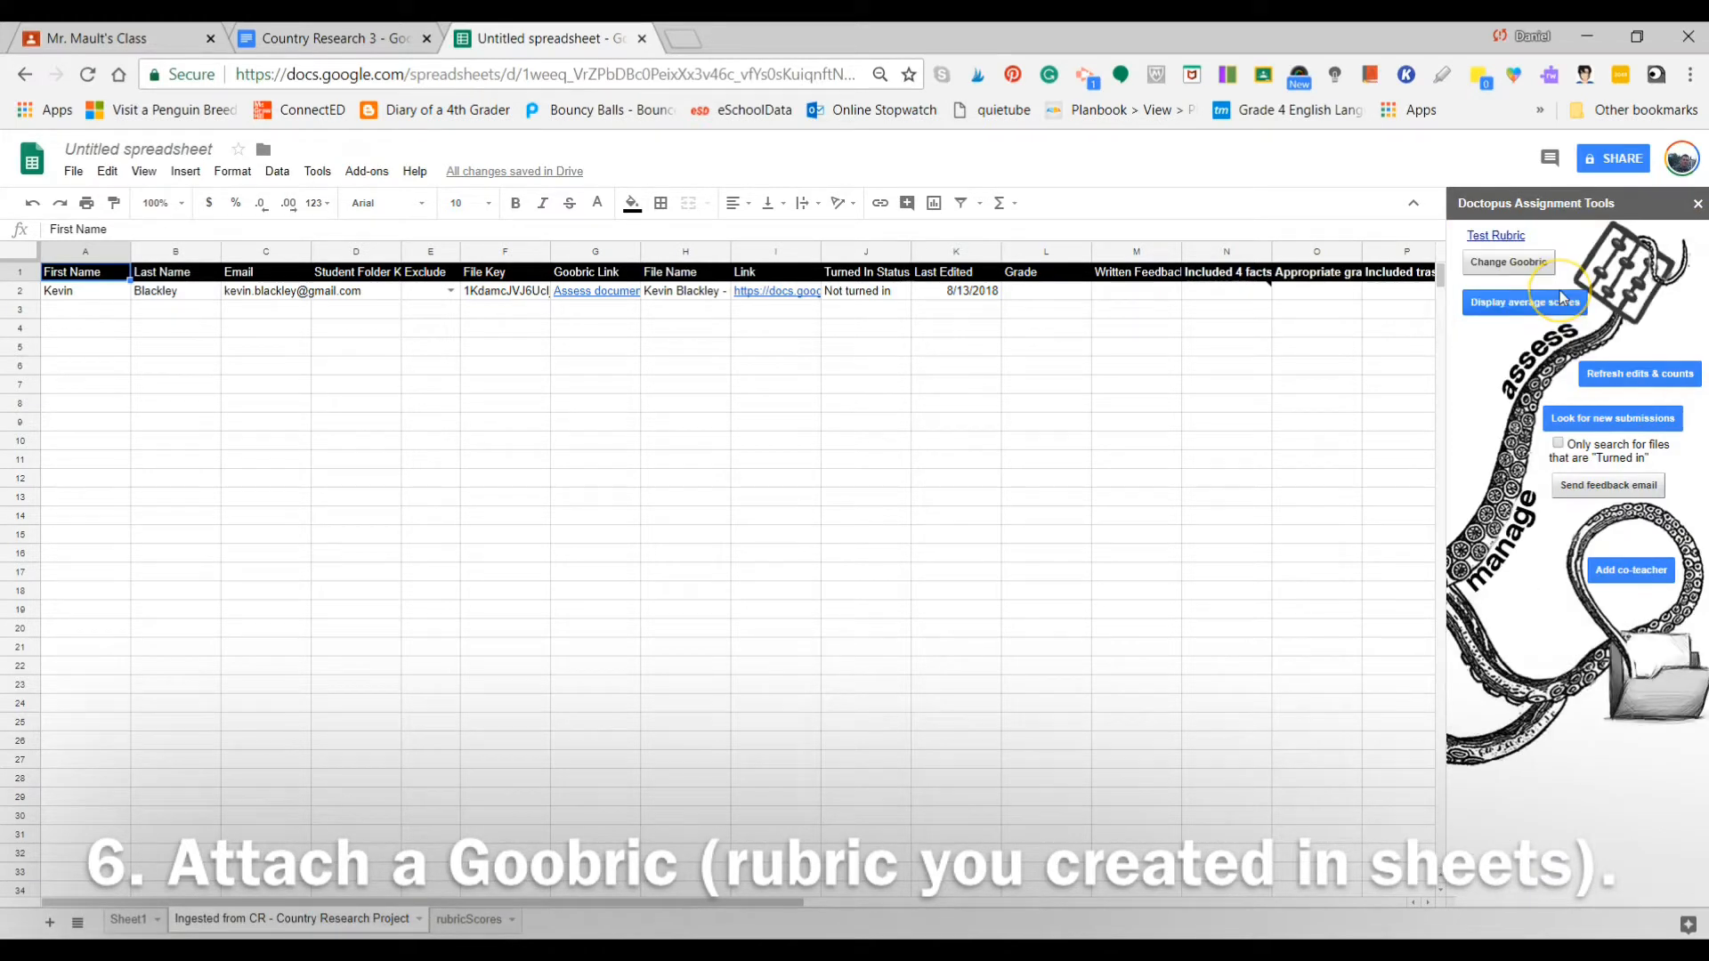
pyautogui.click(1514, 265)
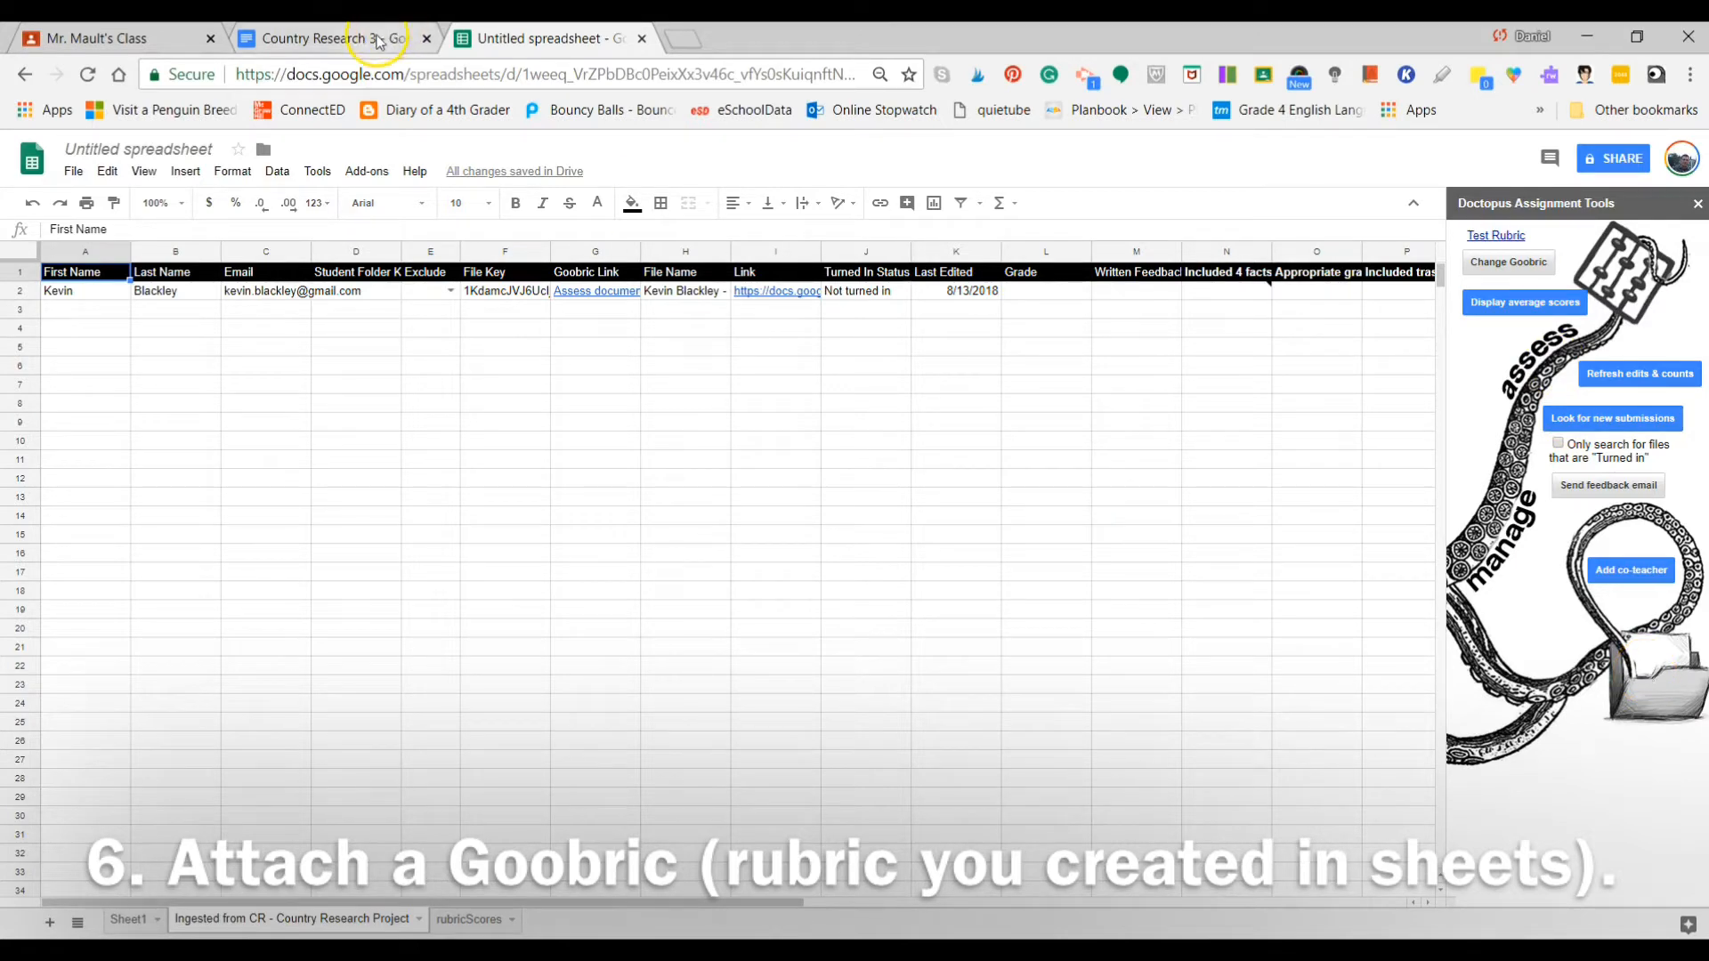
# - In Google Classroom, open the Country Research Project's assigned work, close the original Country Research 3 document and open the student's copy
pyautogui.click(153, 36)
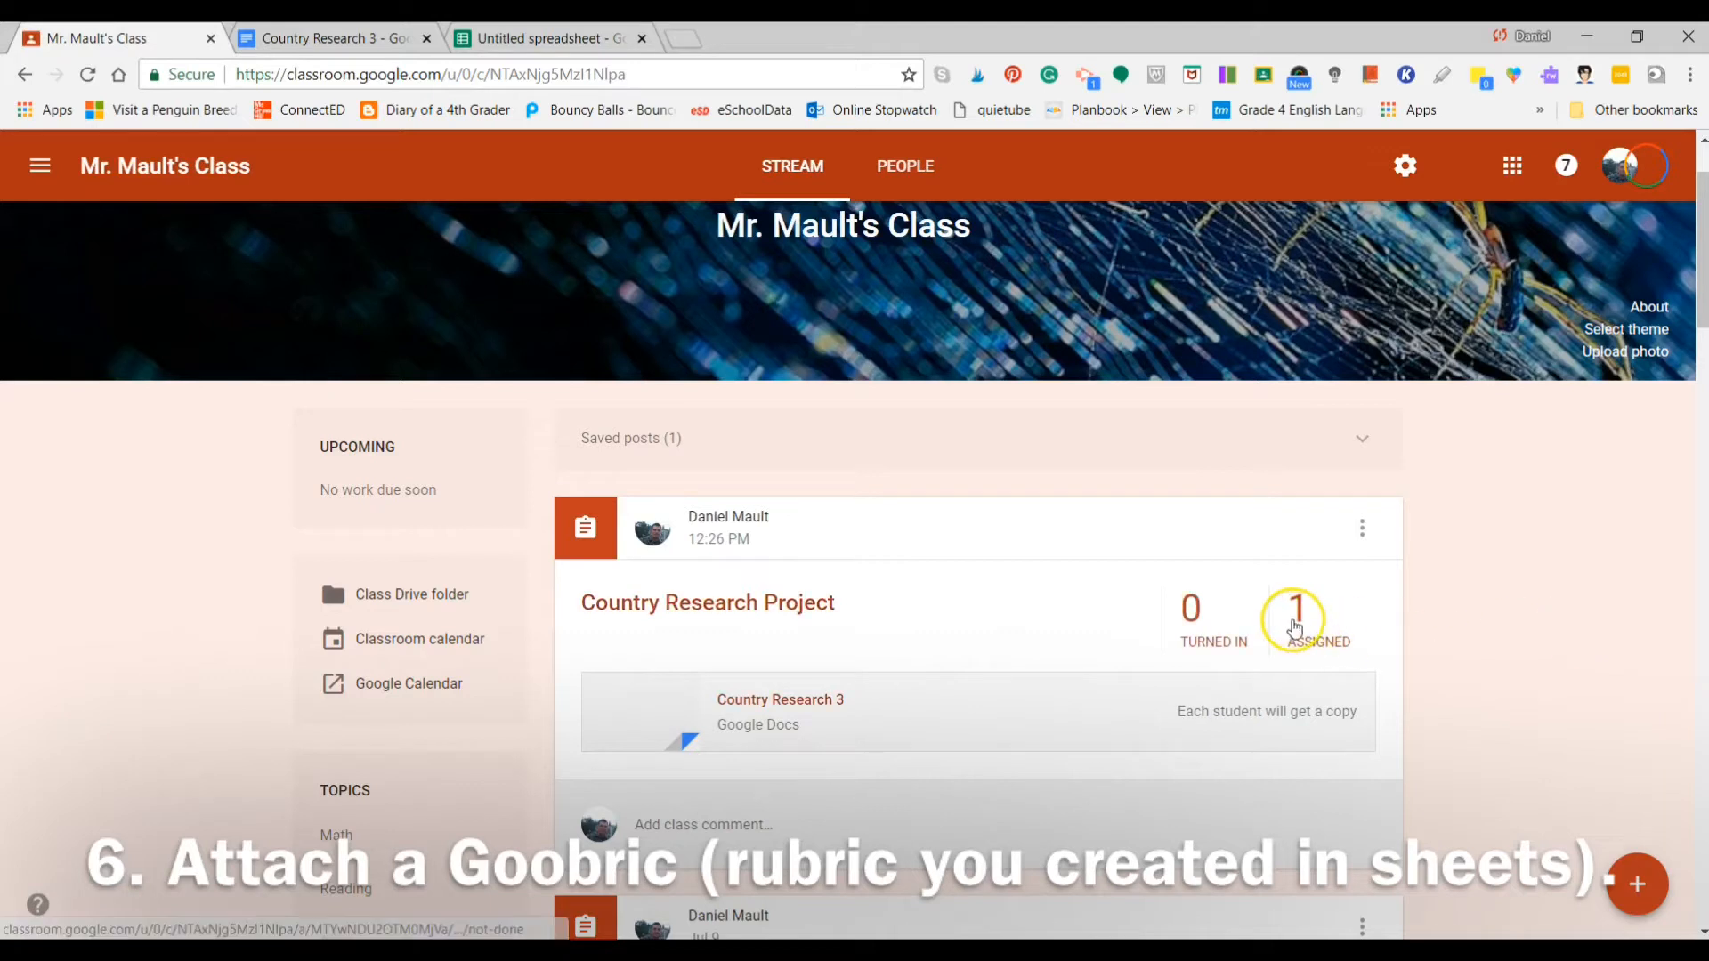
pyautogui.click(1295, 624)
pyautogui.click(426, 38)
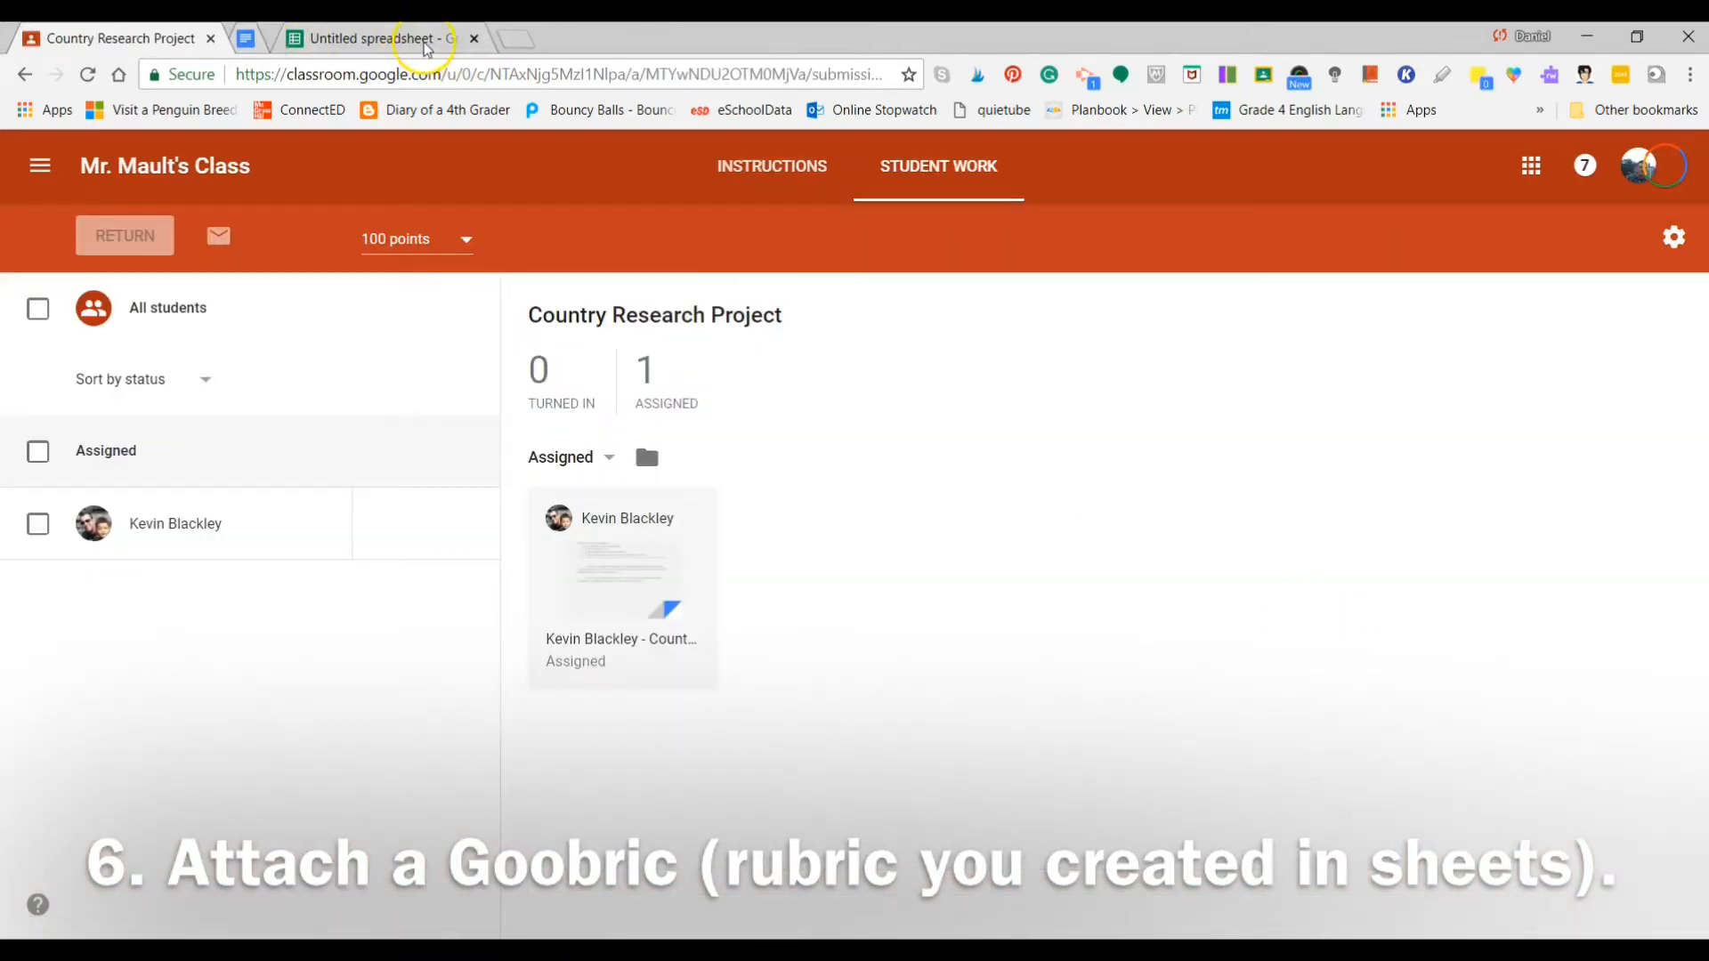
pyautogui.click(640, 575)
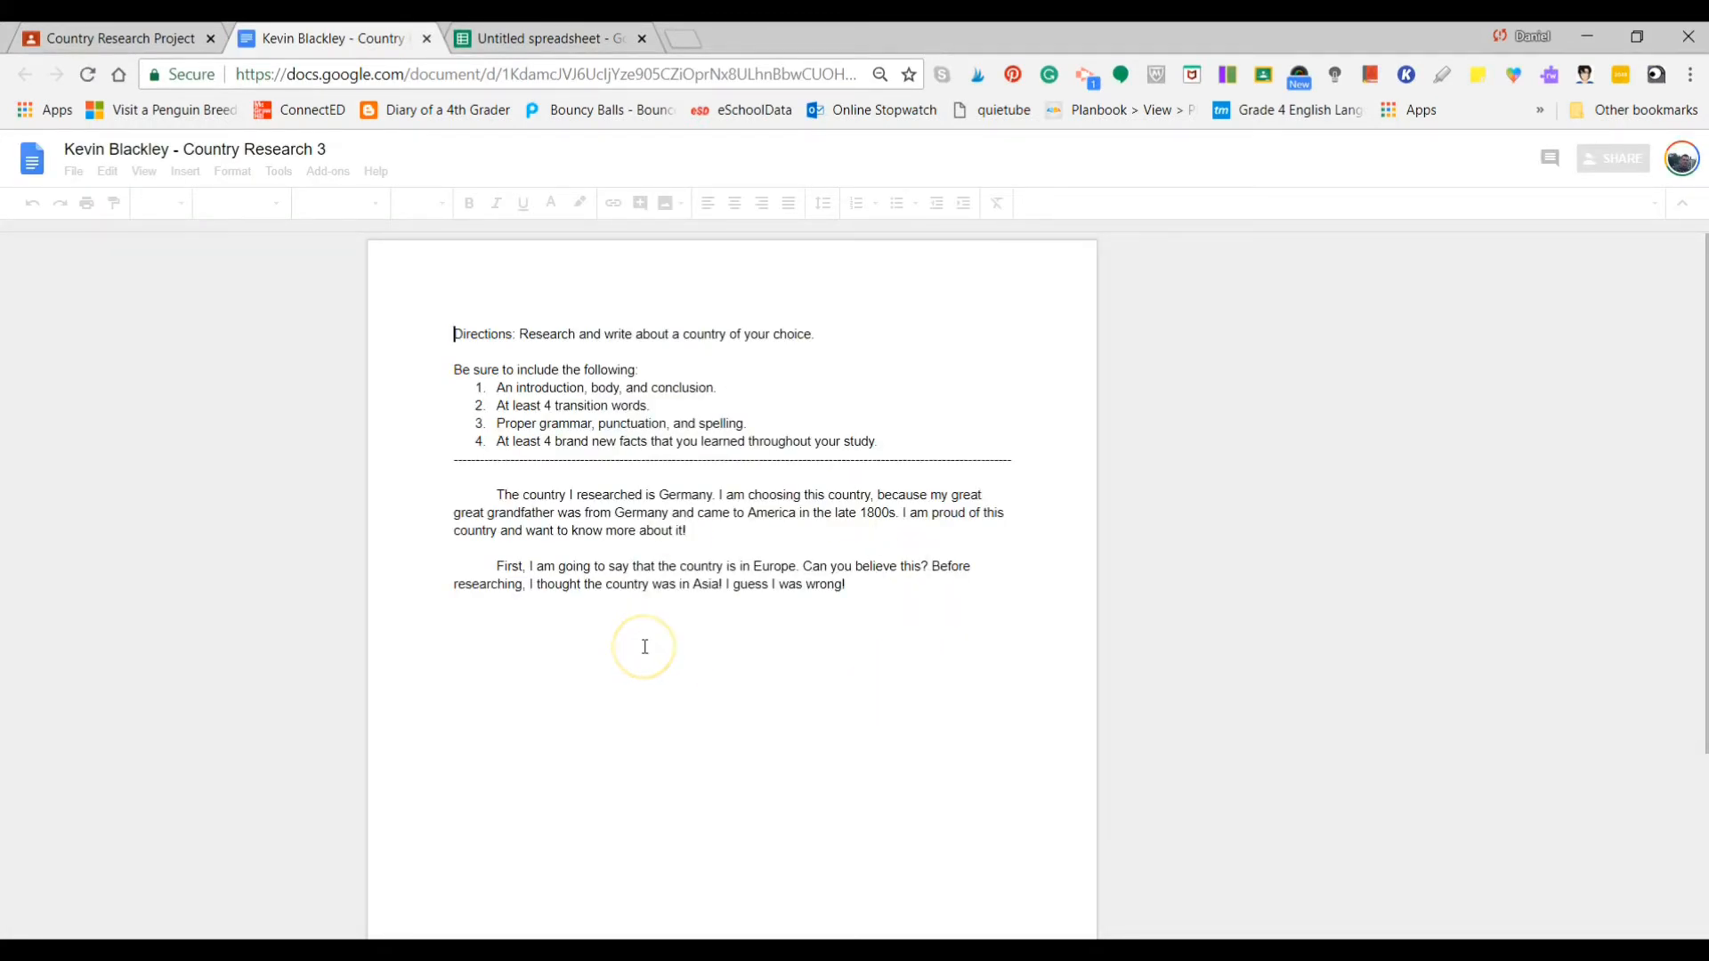
# - Launch the Goobric extension on the student's Country Research 3 document and review the writing against the rubric
pyautogui.click(887, 589)
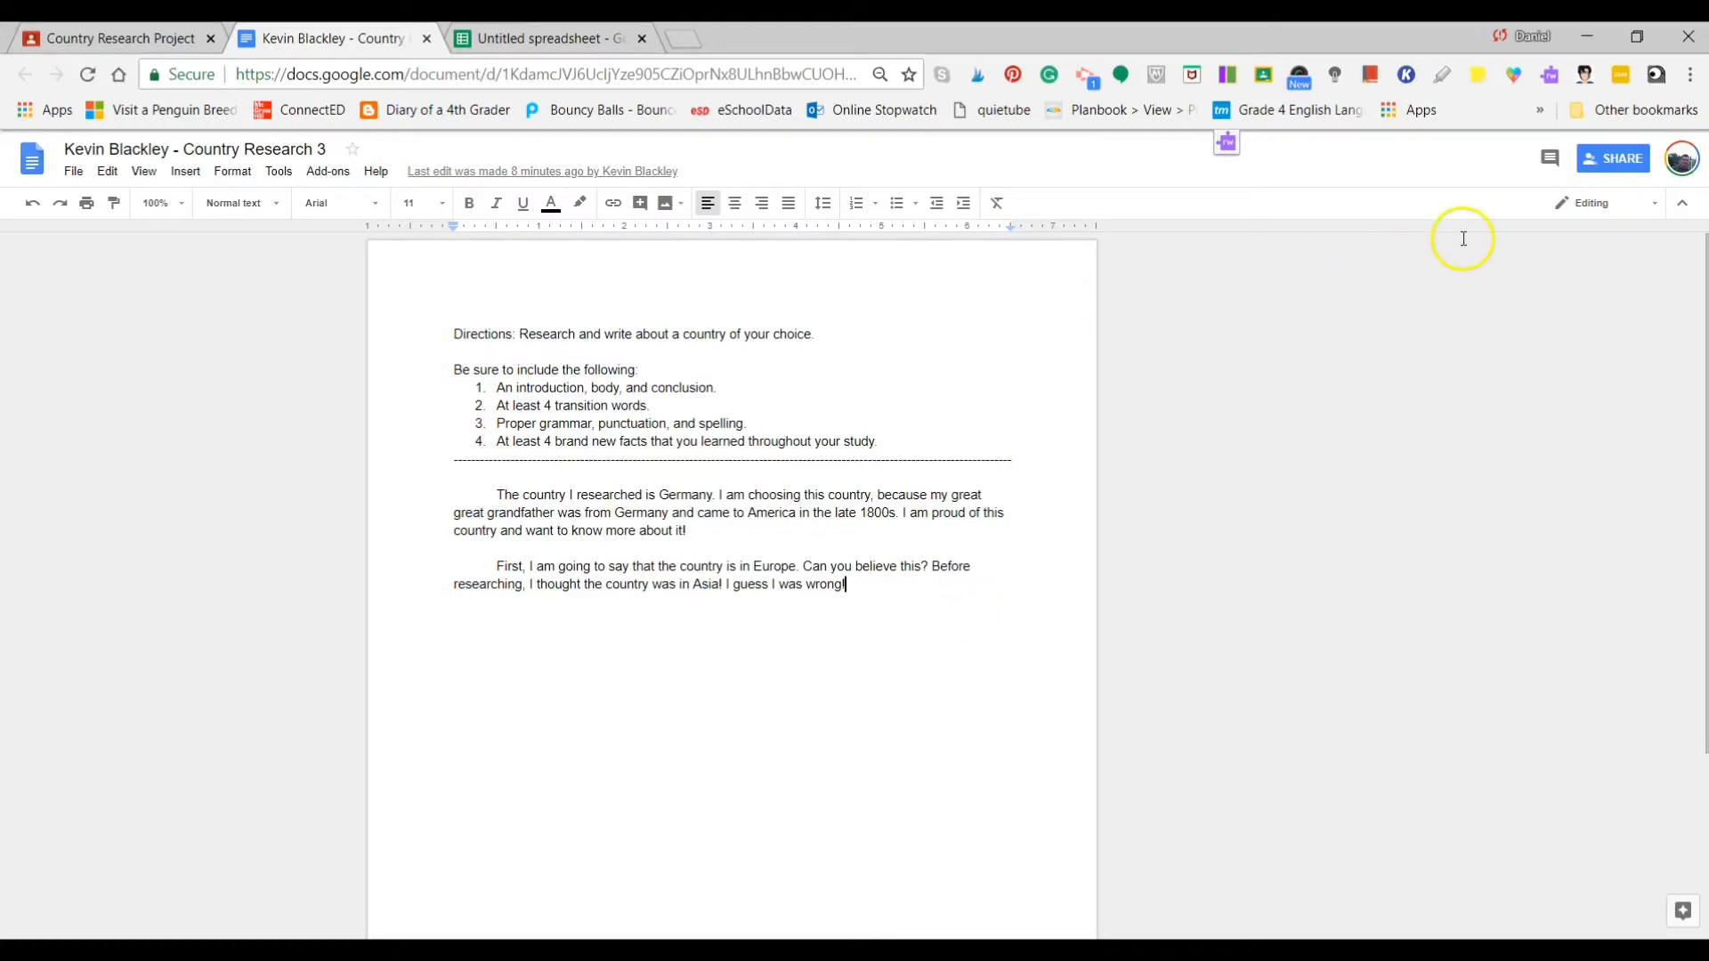
pyautogui.click(1655, 78)
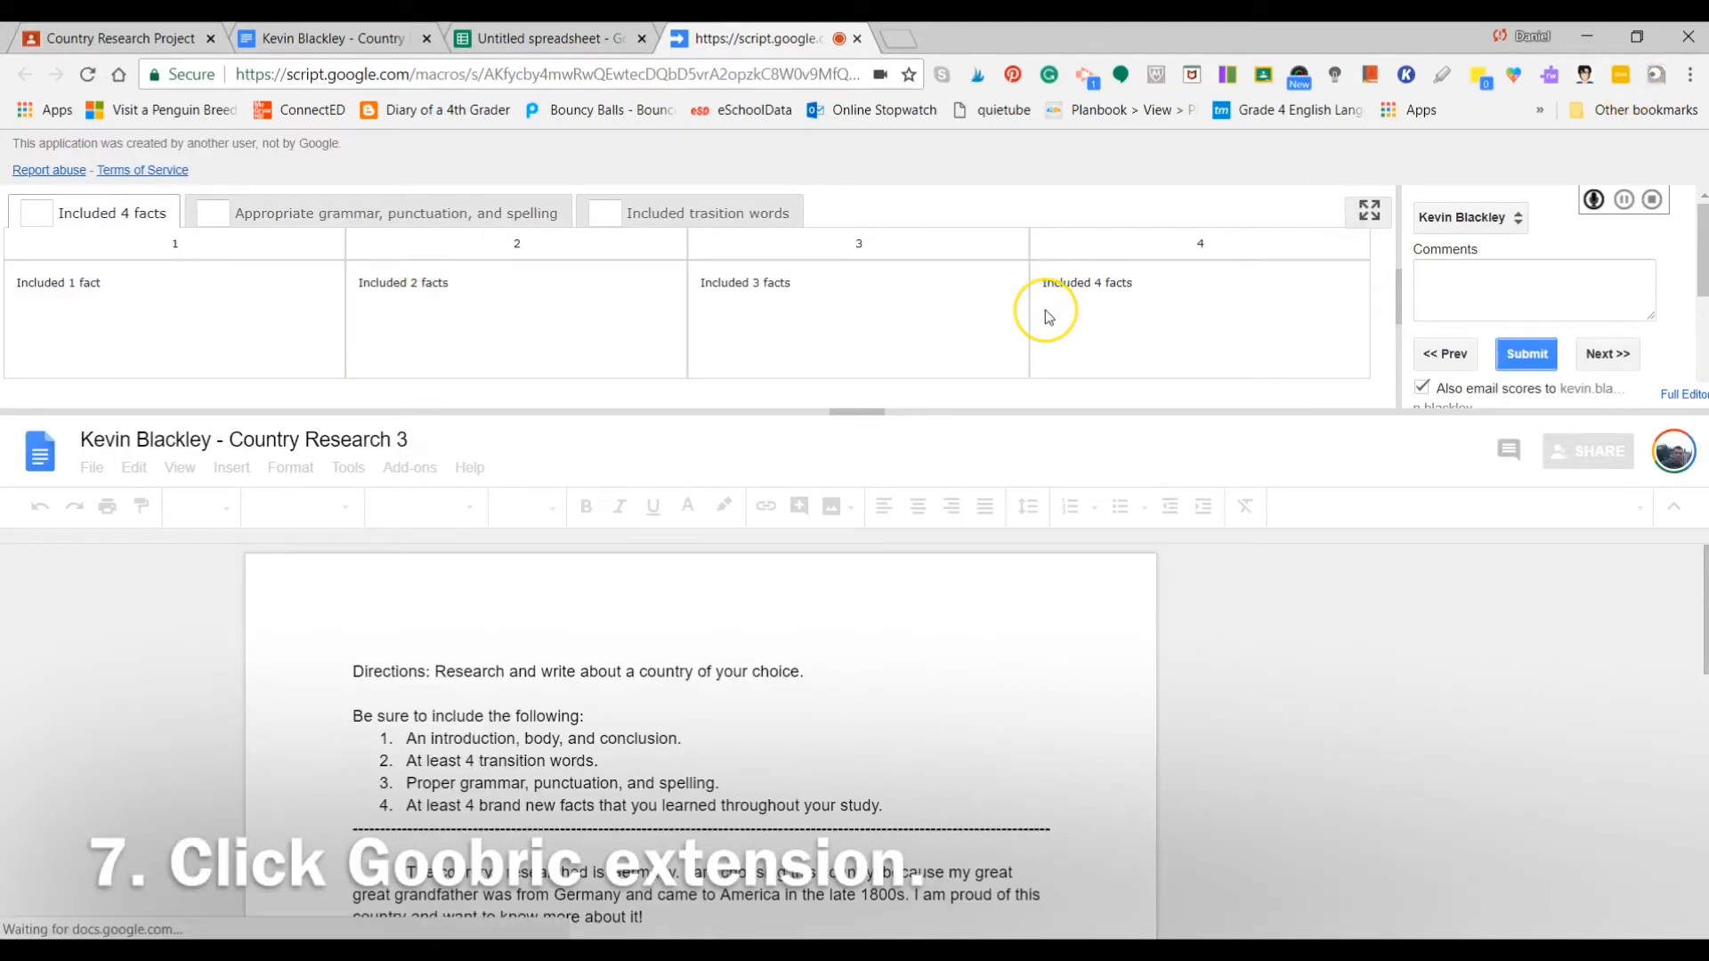
pyautogui.click(1048, 317)
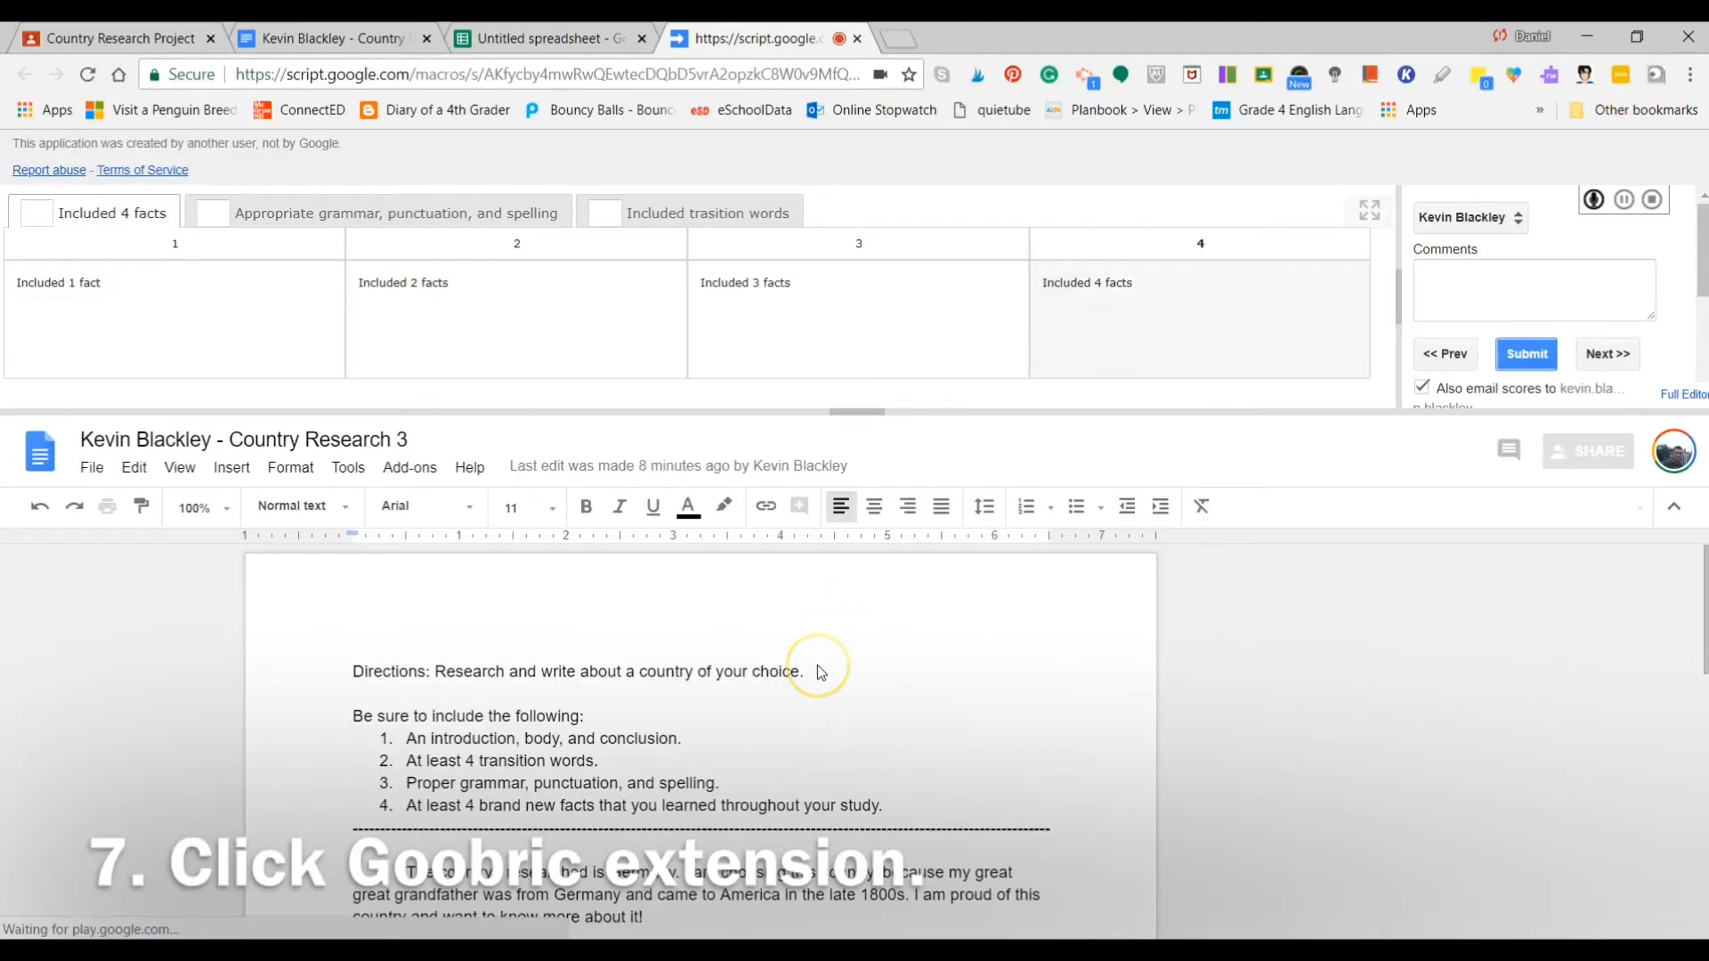
pyautogui.scroll(-2, 819, 673)
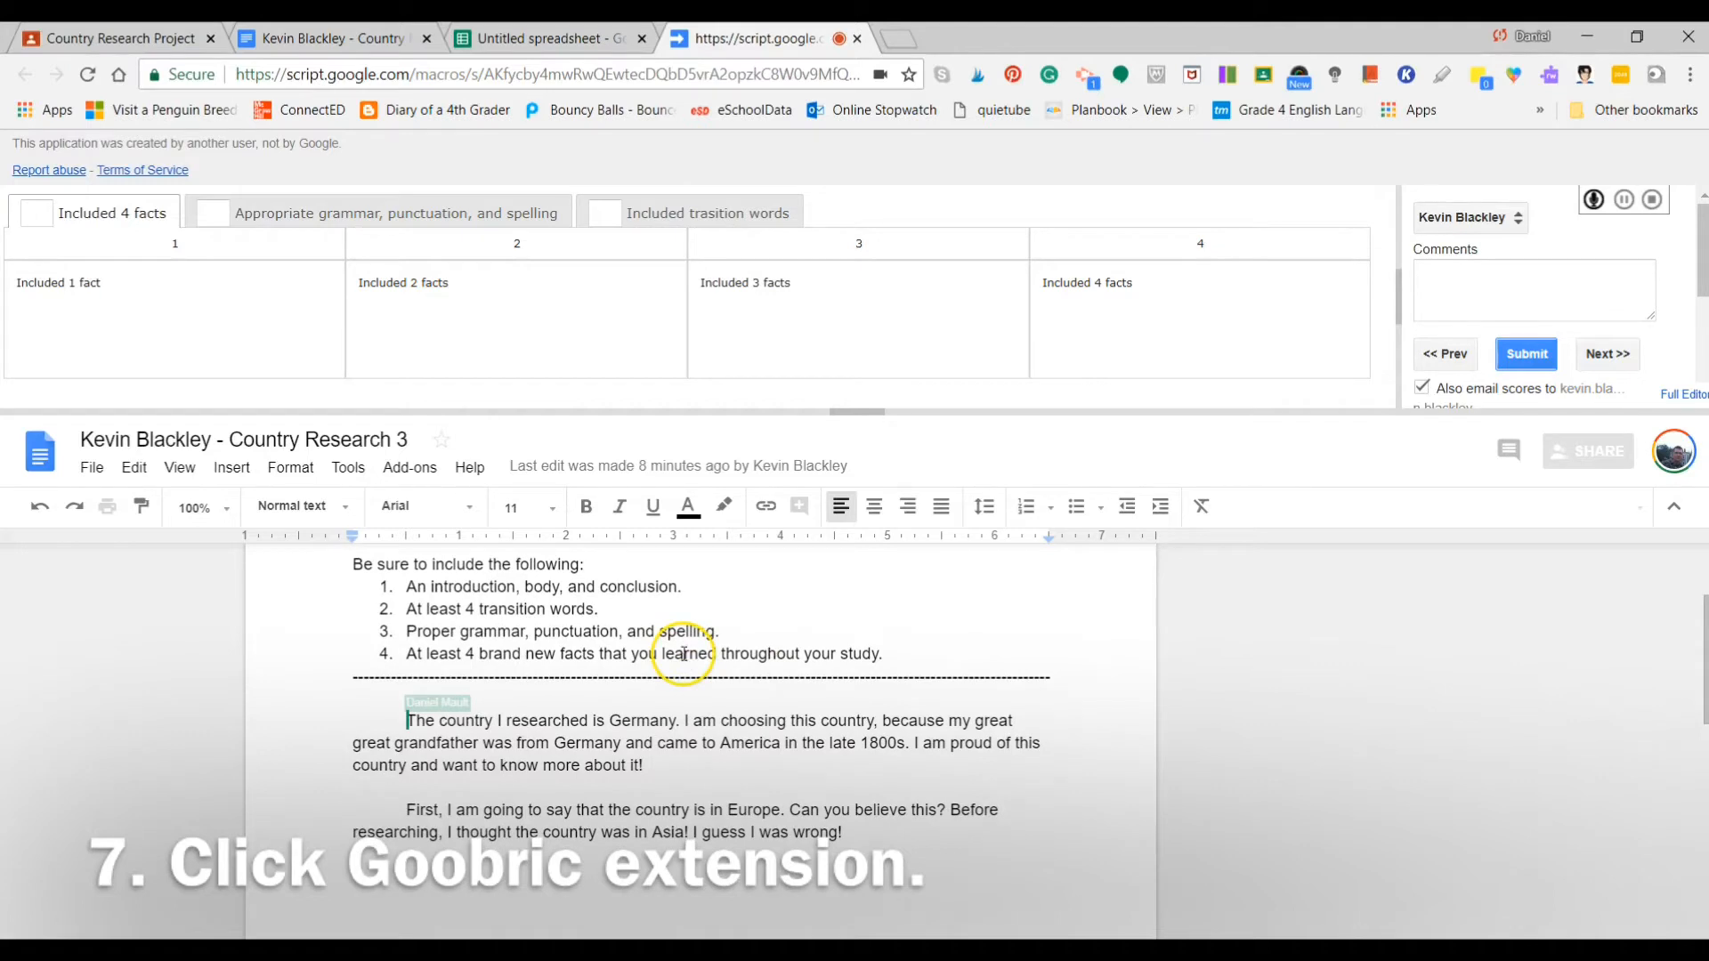
pyautogui.scroll(1, 683, 658)
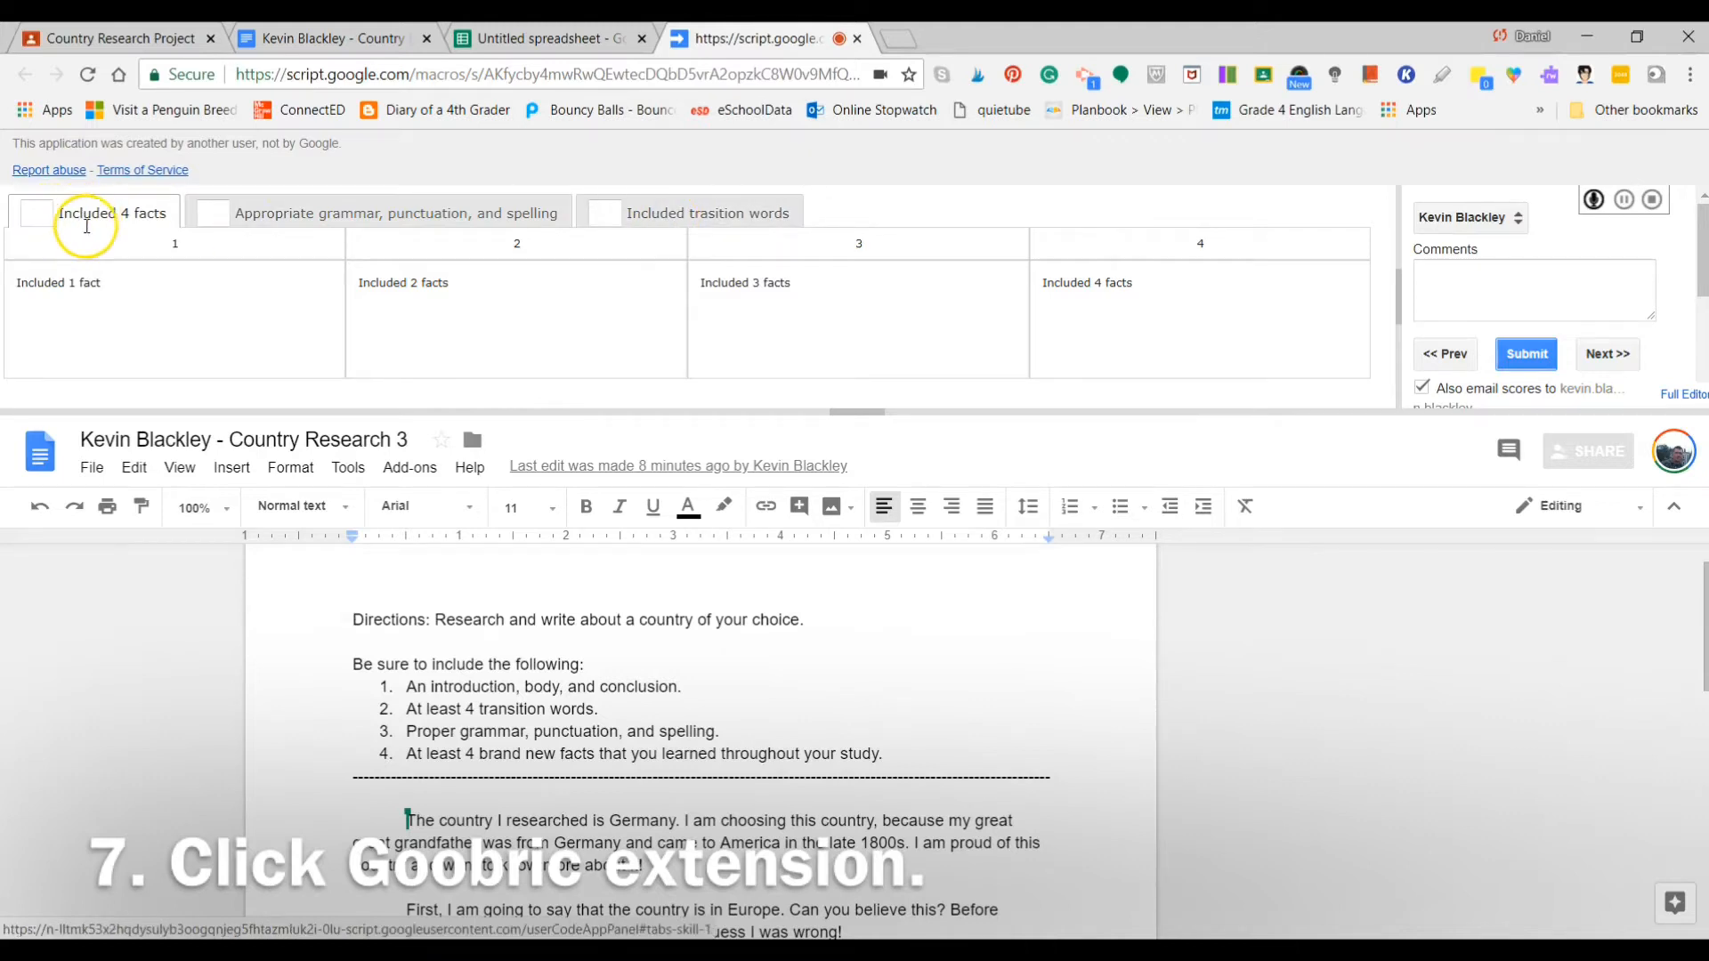
# - Score the rubric 4 for Included 4 facts, 3 for Appropriate grammar, punctuation, and spelling, and 3 for Included trasition words
pyautogui.click(1089, 299)
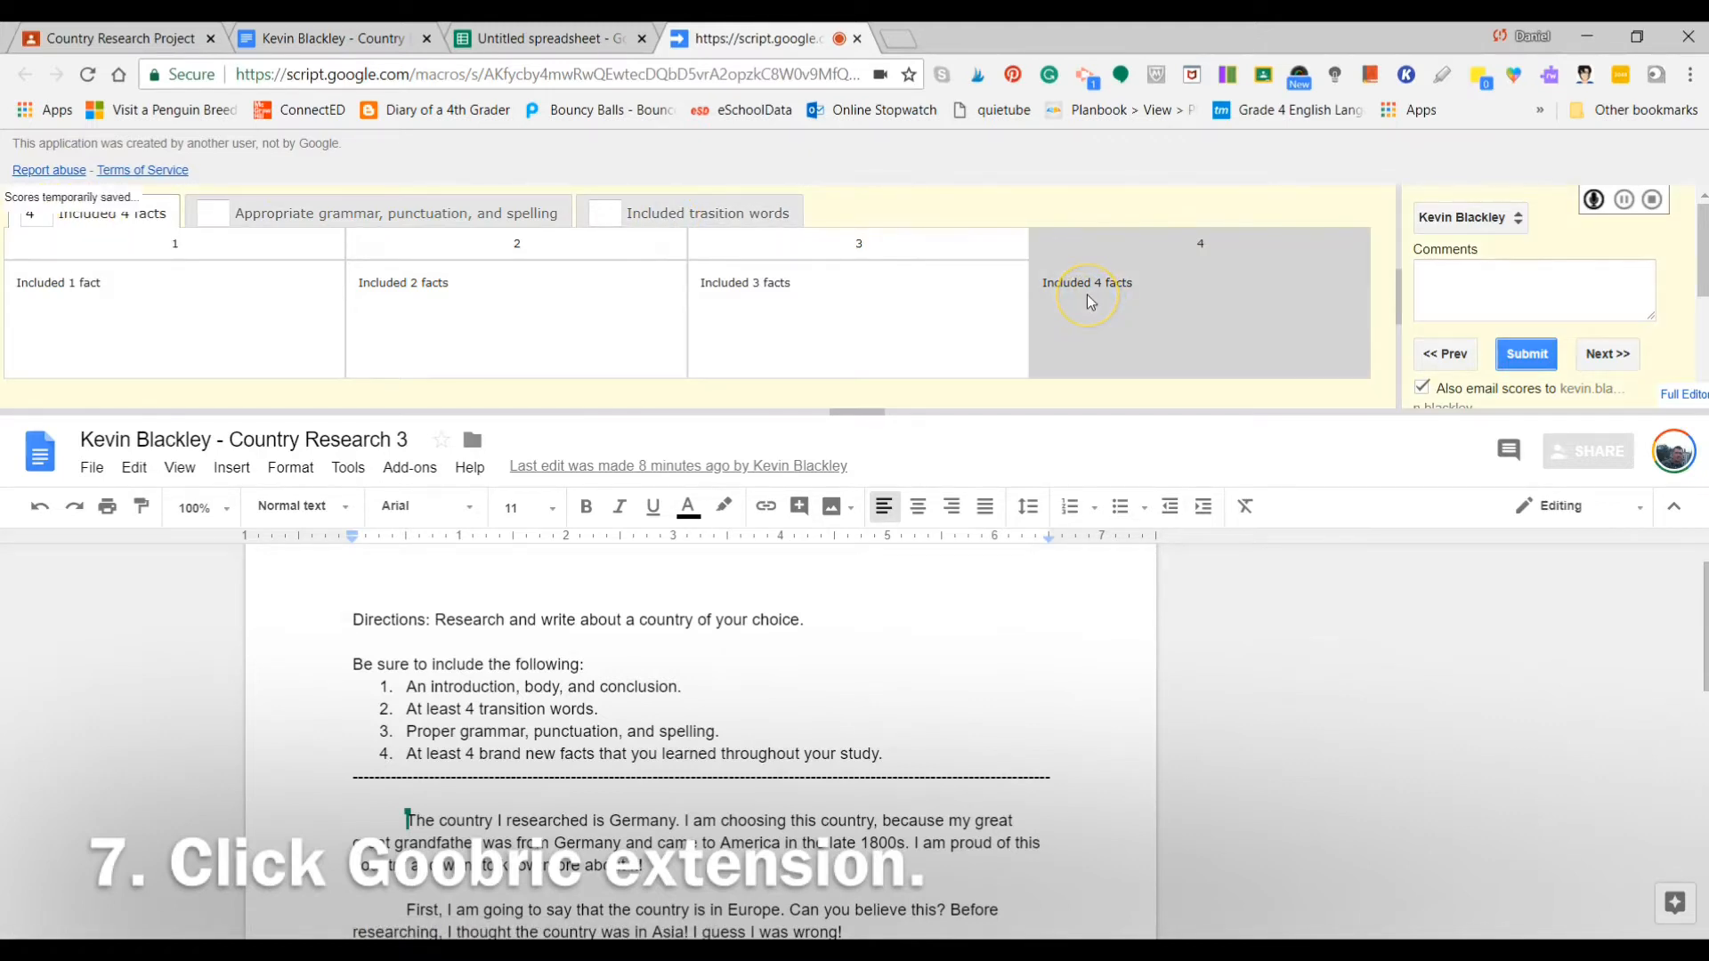
pyautogui.click(264, 216)
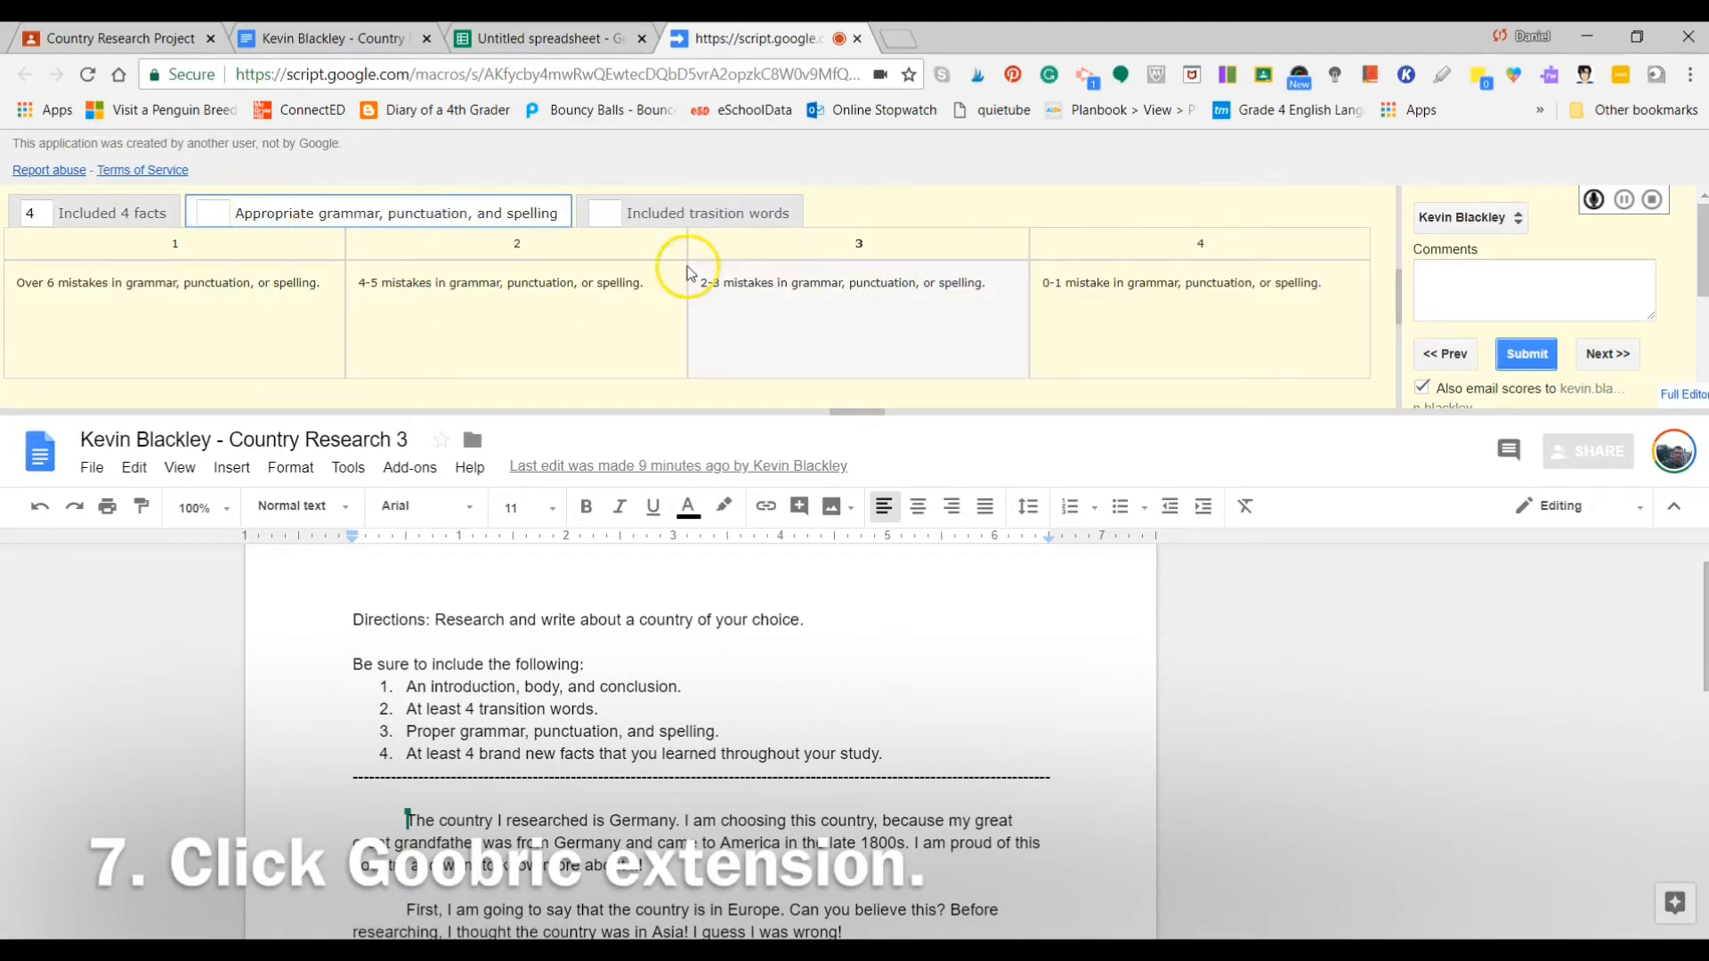
pyautogui.click(745, 298)
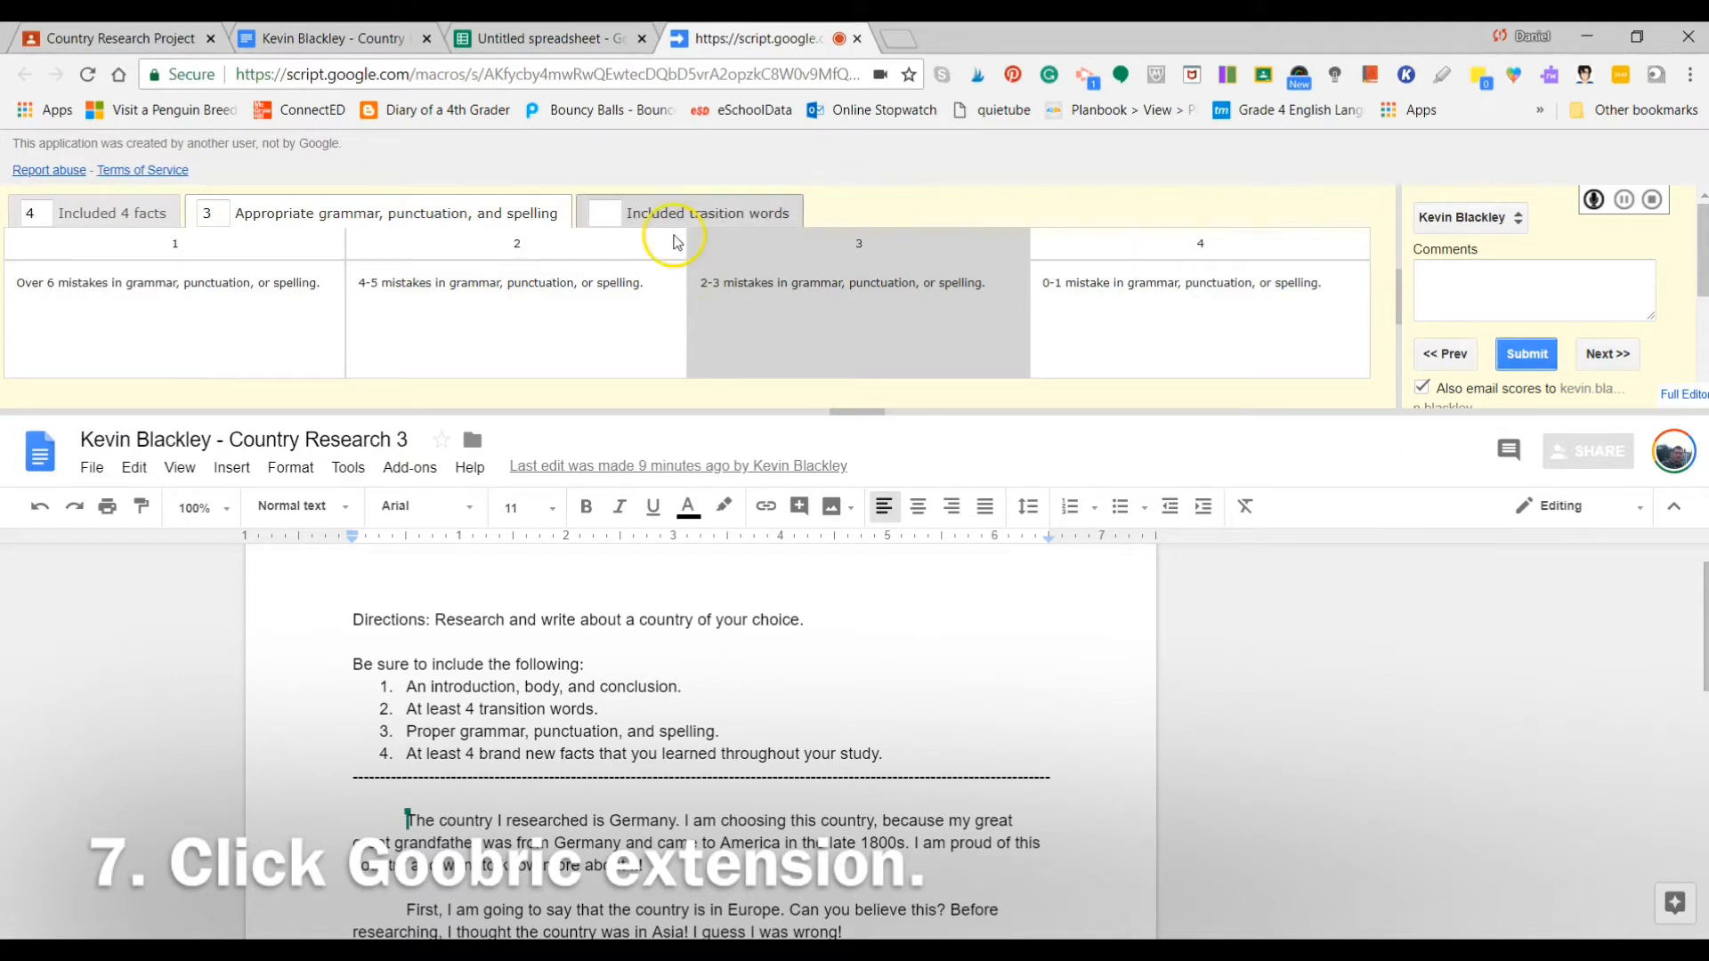
pyautogui.click(628, 213)
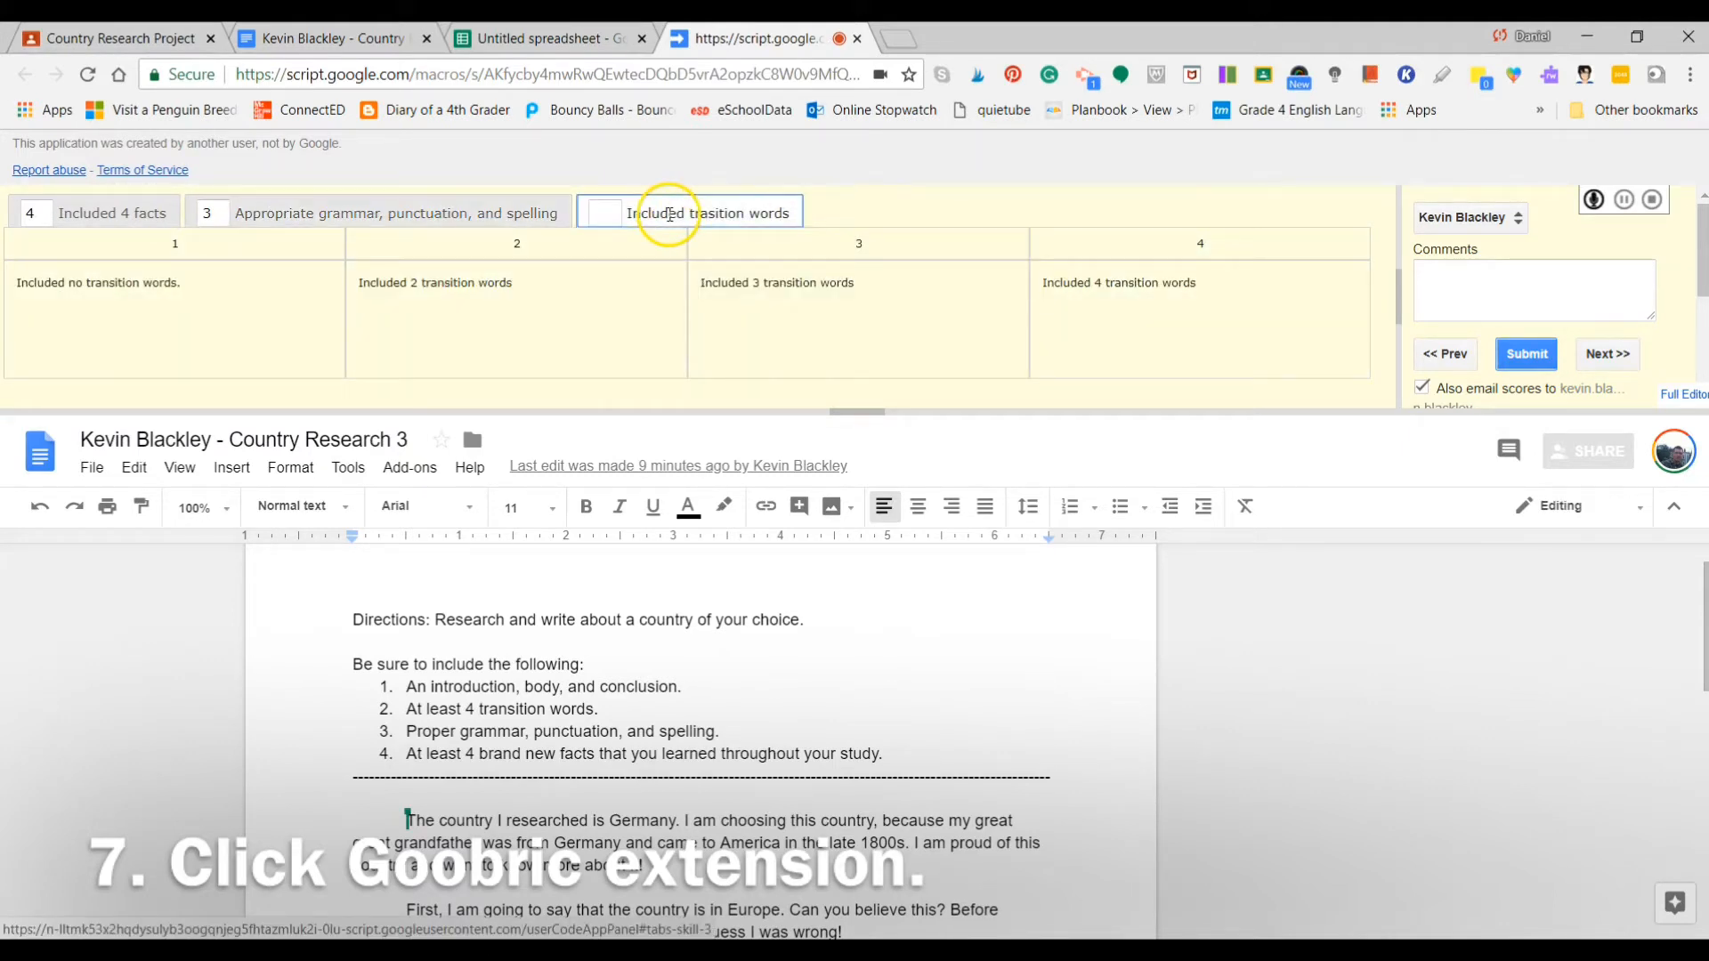
pyautogui.click(809, 306)
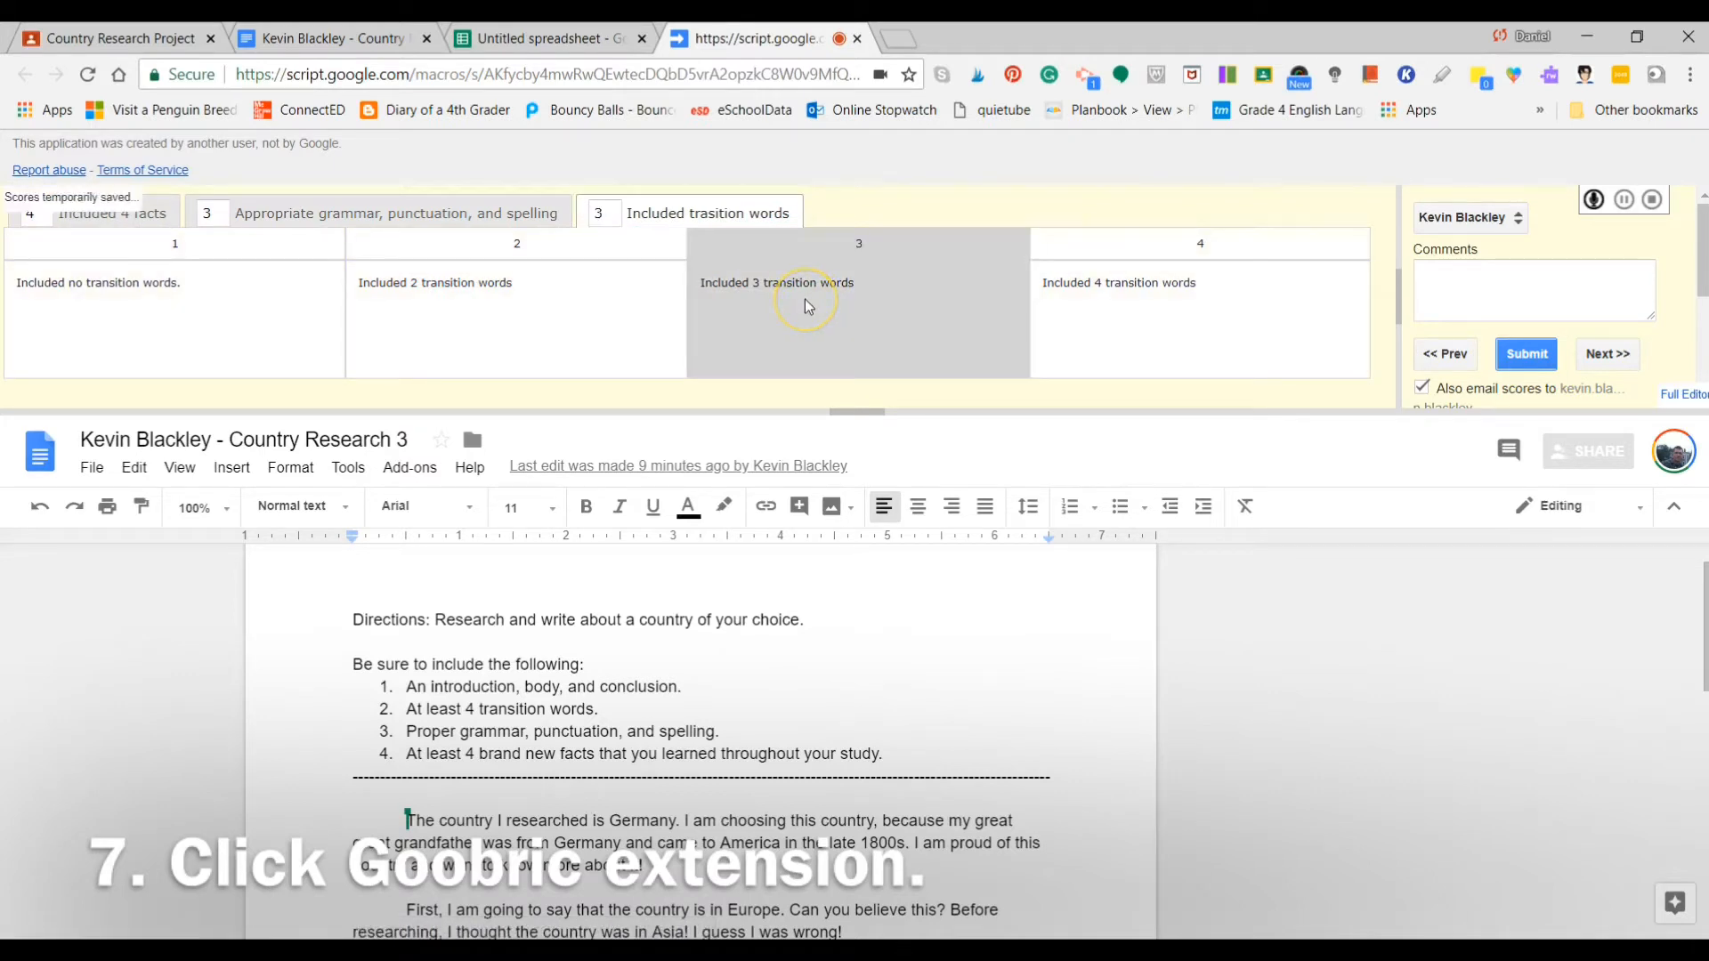